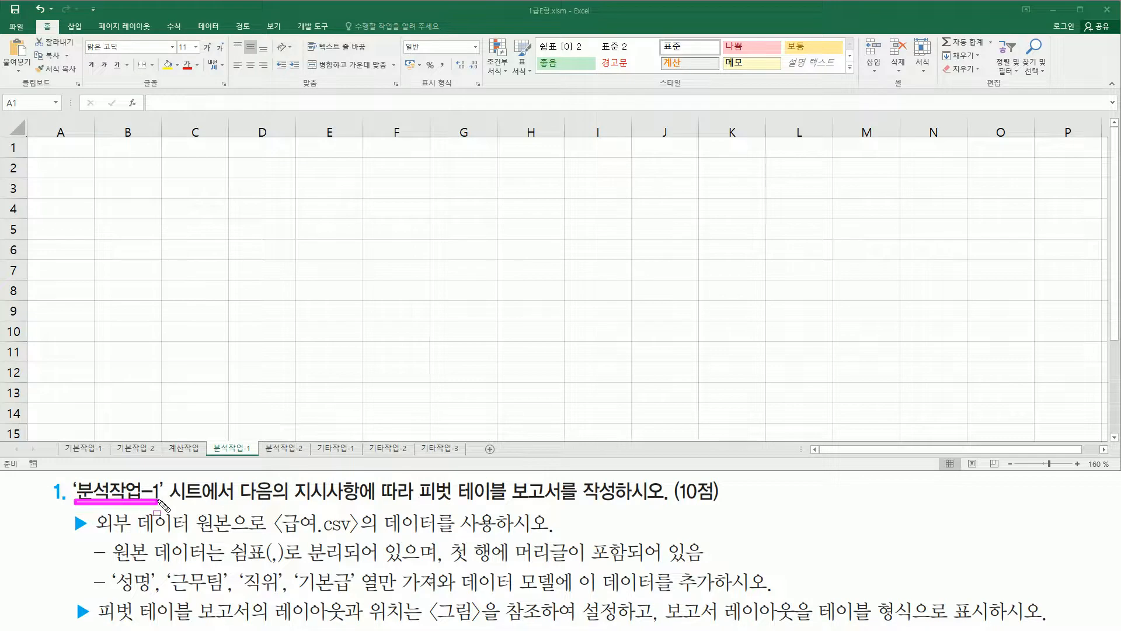
{"action": "left_click_drag", "start_coordinate": [414, 502], "coordinate": [567, 503]}
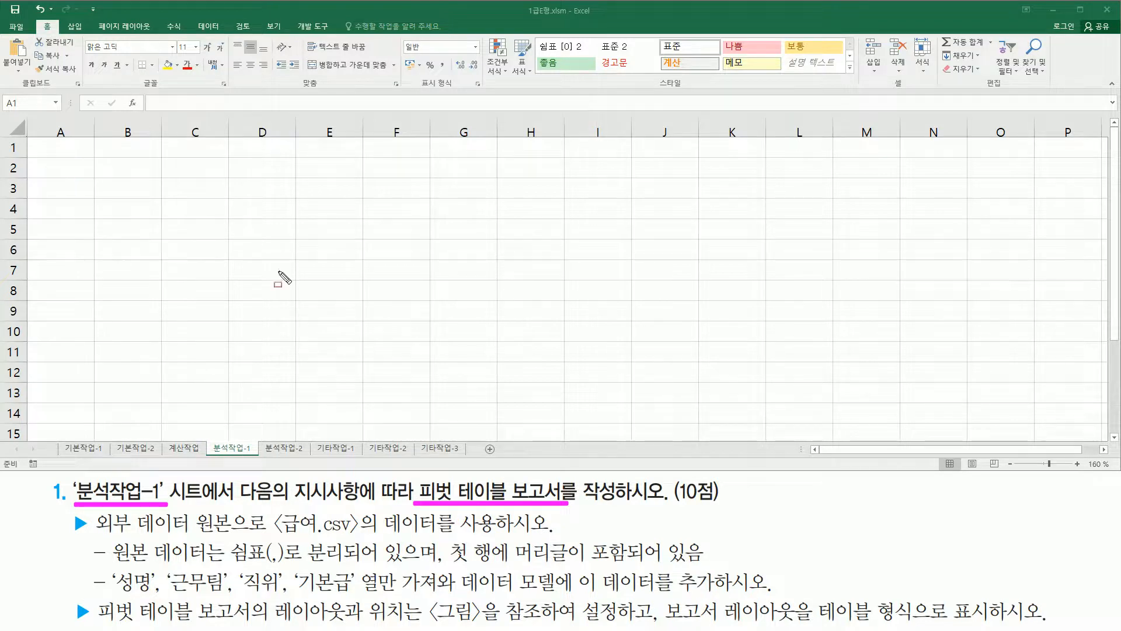
{"action": "key", "text": "e"}
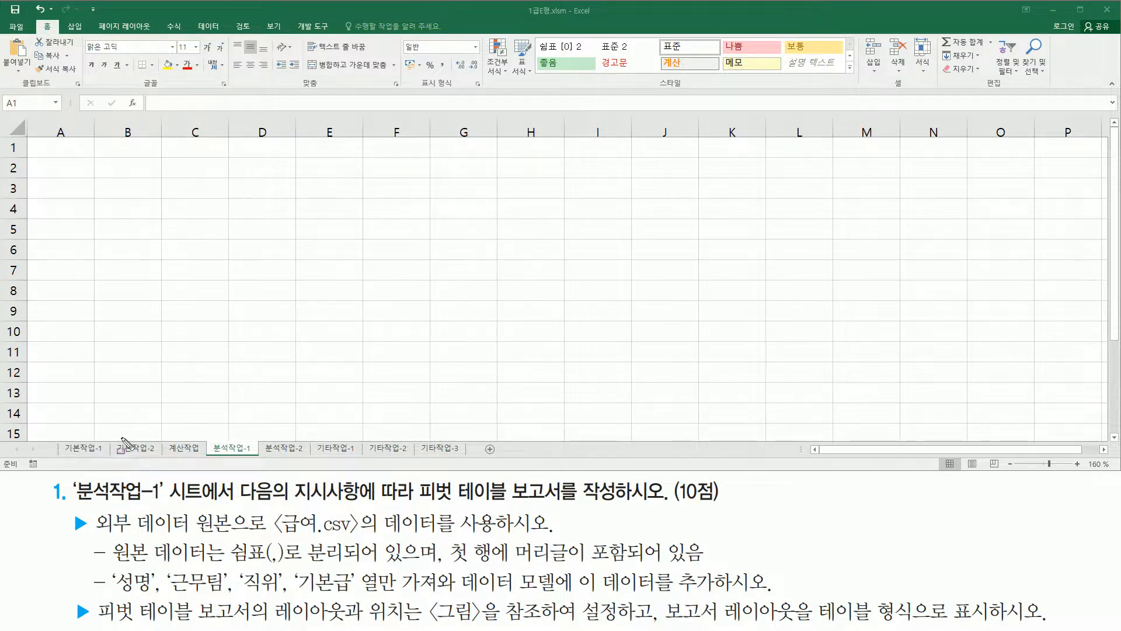
{"action": "mouse_move", "coordinate": [95, 534]}
{"action": "left_mouse_down"}
{"action": "mouse_move", "coordinate": [282, 523]}
{"action": "mouse_move", "coordinate": [359, 539]}
{"action": "left_mouse_up"}
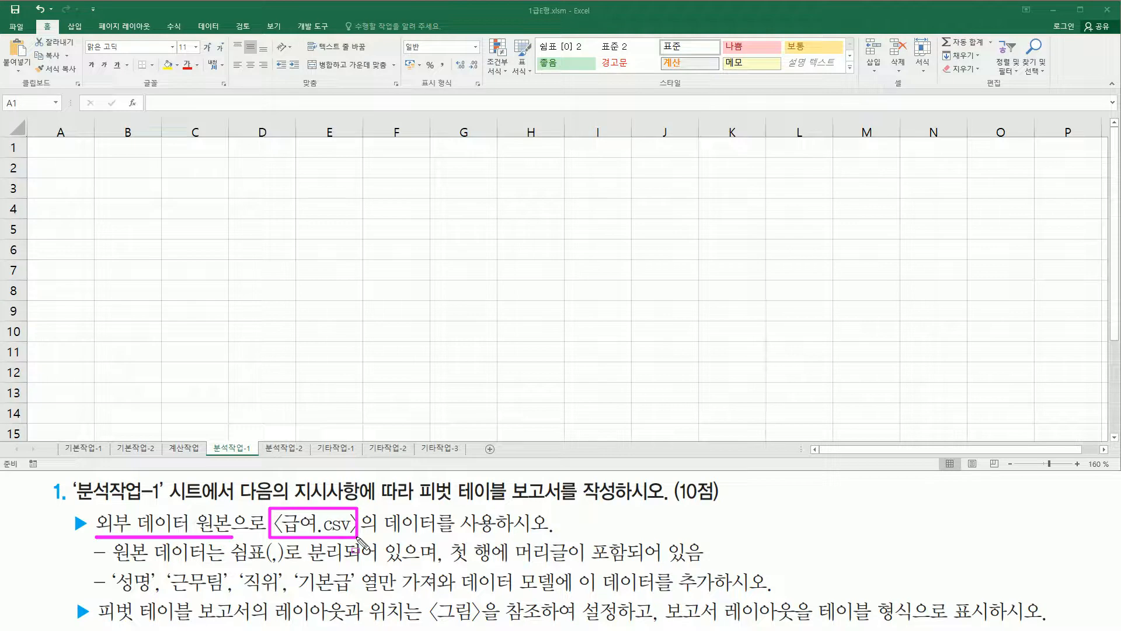
{"action": "left_click_drag", "start_coordinate": [382, 535], "coordinate": [497, 535]}
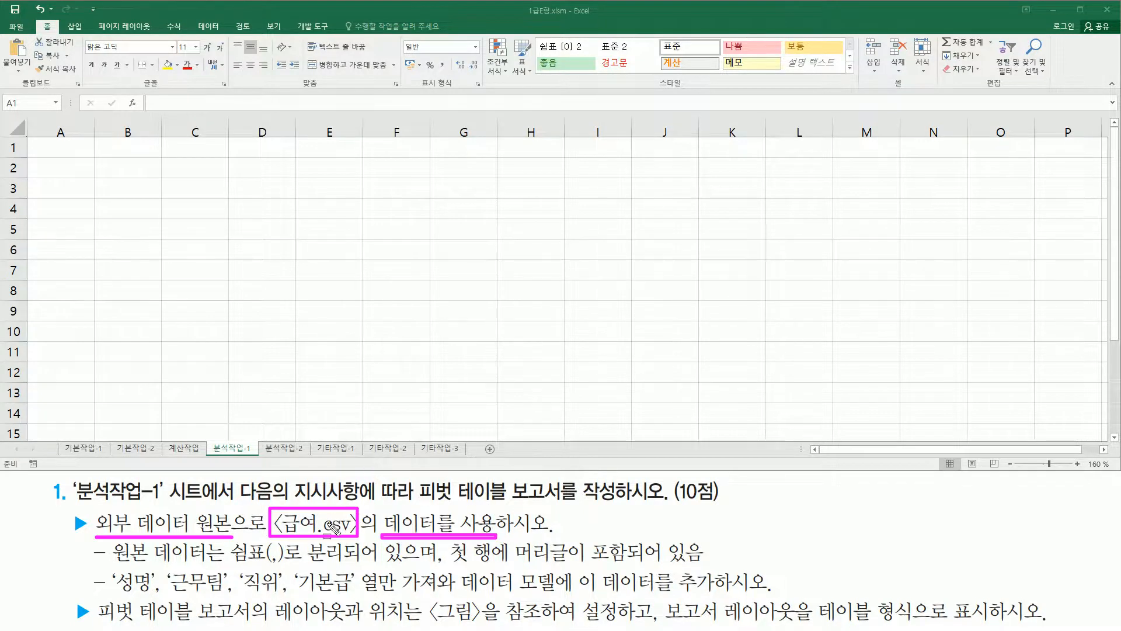
{"action": "key", "text": "Escape"}
{"action": "key", "text": "ctrl+2"}
{"action": "left_click_drag", "start_coordinate": [189, 17], "coordinate": [227, 36]}
{"action": "key", "text": "Escape"}
{"action": "left_click_drag", "start_coordinate": [59, 17], "coordinate": [90, 33]}
{"action": "key", "text": "Escape"}
Start creating a PivotTable at cell A1 of the 분석작업-1 sheet
{"action": "left_click", "coordinate": [77, 25]}
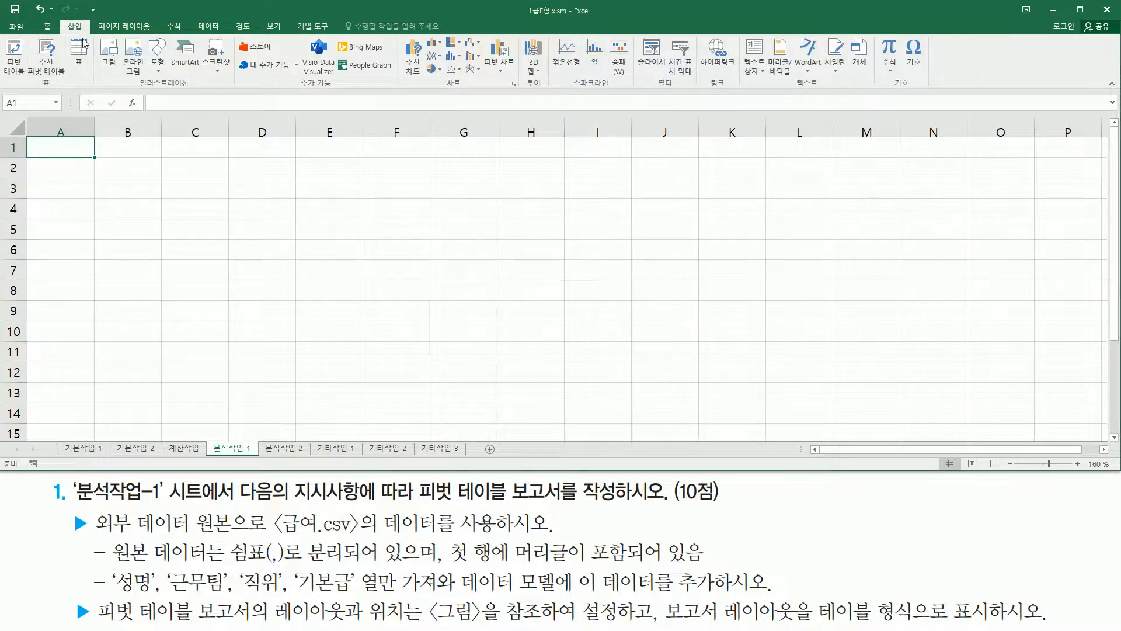
{"action": "key", "text": "ctrl+2"}
{"action": "left_click_drag", "start_coordinate": [34, 74], "coordinate": [61, 94]}
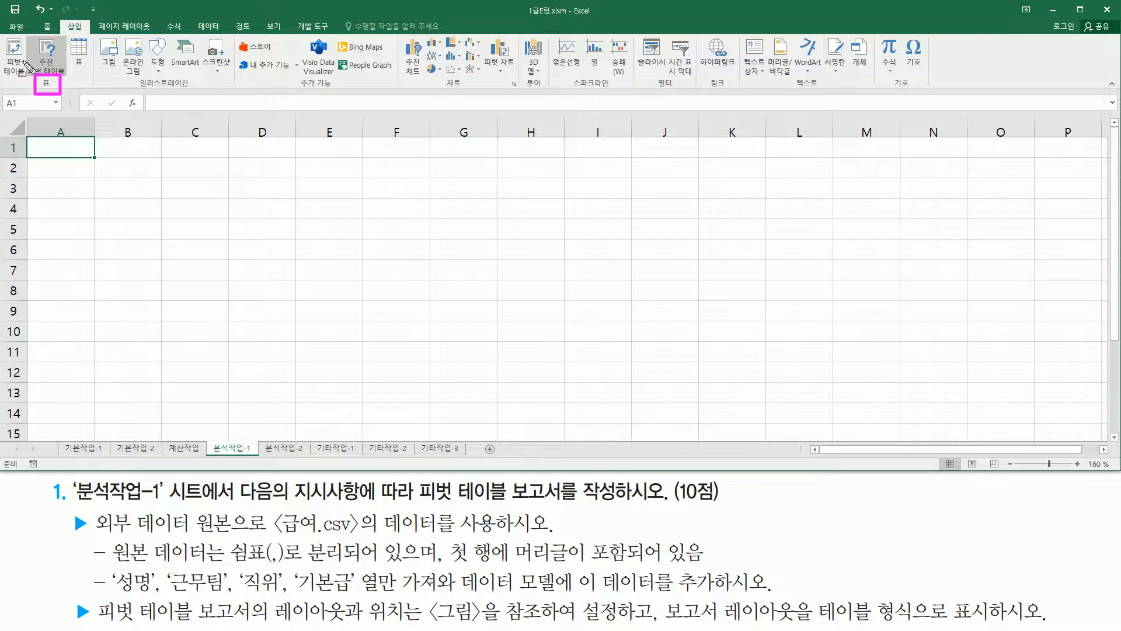
{"action": "left_click_drag", "start_coordinate": [4, 37], "coordinate": [23, 73]}
{"action": "key", "text": "Escape"}
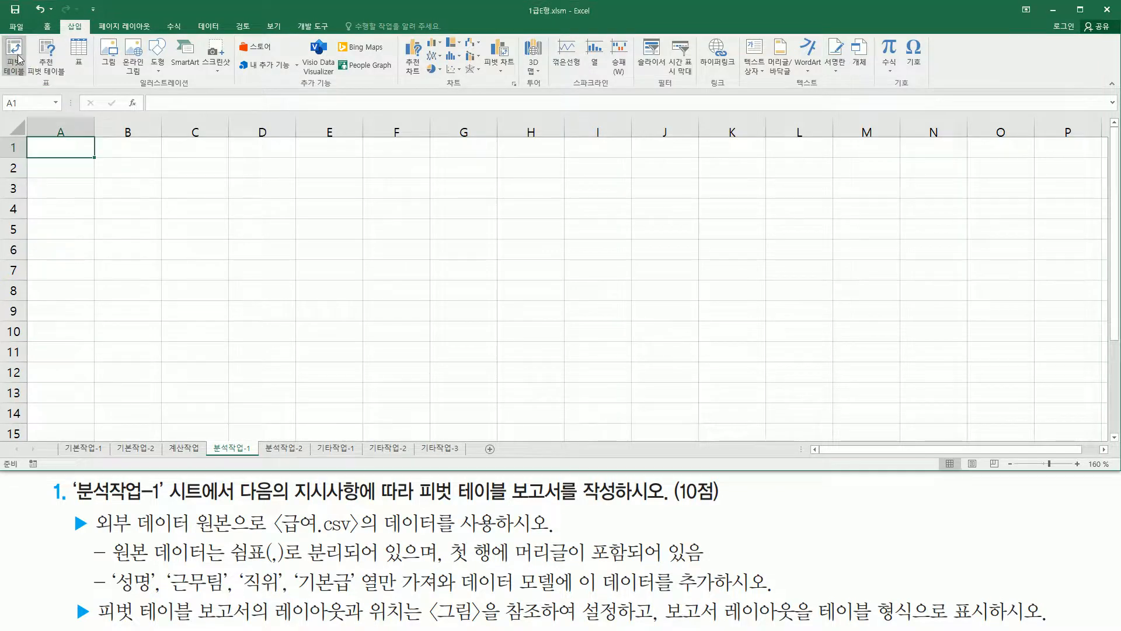
{"action": "left_click", "coordinate": [18, 53]}
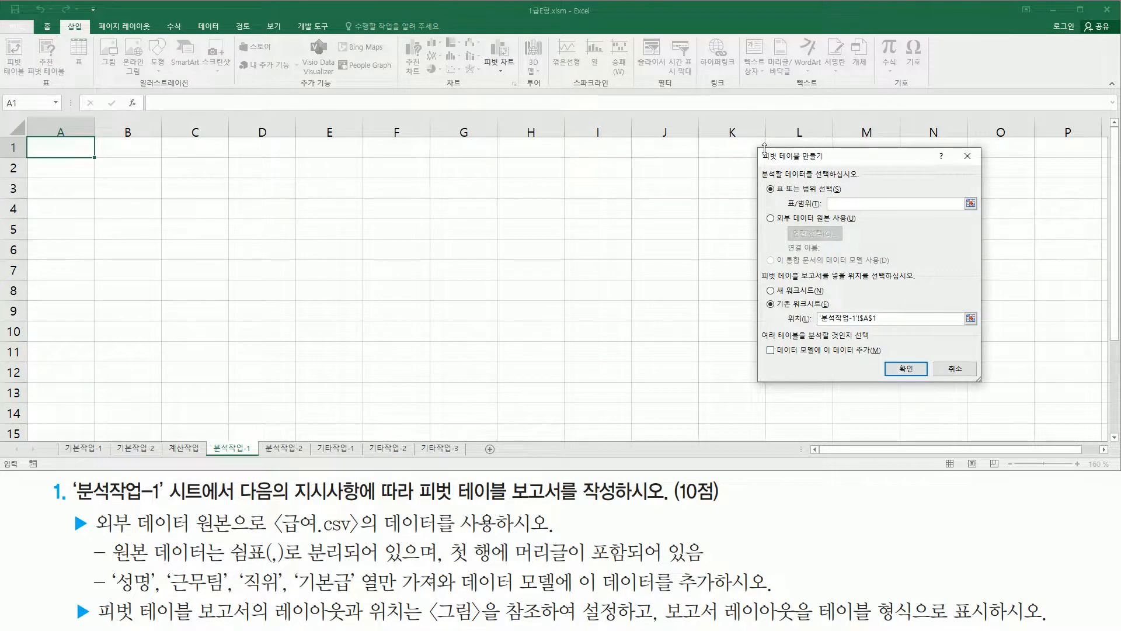
Set the PivotTable to use an external data source and browse for a connection file beyond the existing connections
{"action": "left_click", "coordinate": [770, 218]}
{"action": "mouse_move", "coordinate": [777, 227]}
{"action": "left_mouse_down"}
{"action": "mouse_move", "coordinate": [865, 229]}
{"action": "mouse_move", "coordinate": [864, 248]}
{"action": "left_mouse_up"}
{"action": "left_click", "coordinate": [784, 220]}
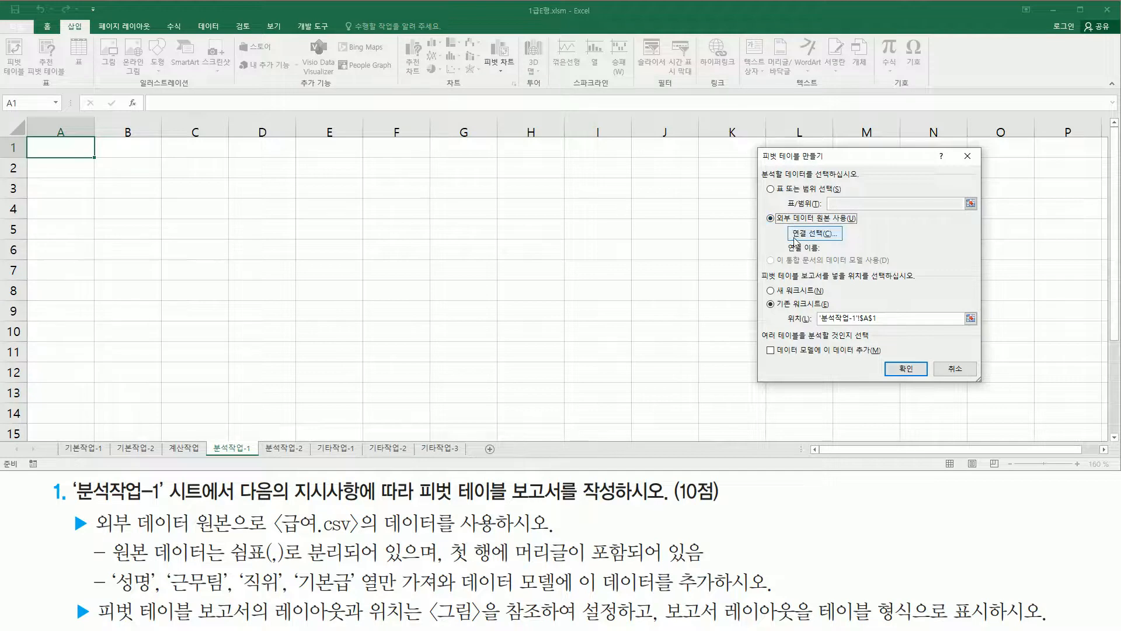
{"action": "left_click_drag", "start_coordinate": [783, 220], "coordinate": [855, 243]}
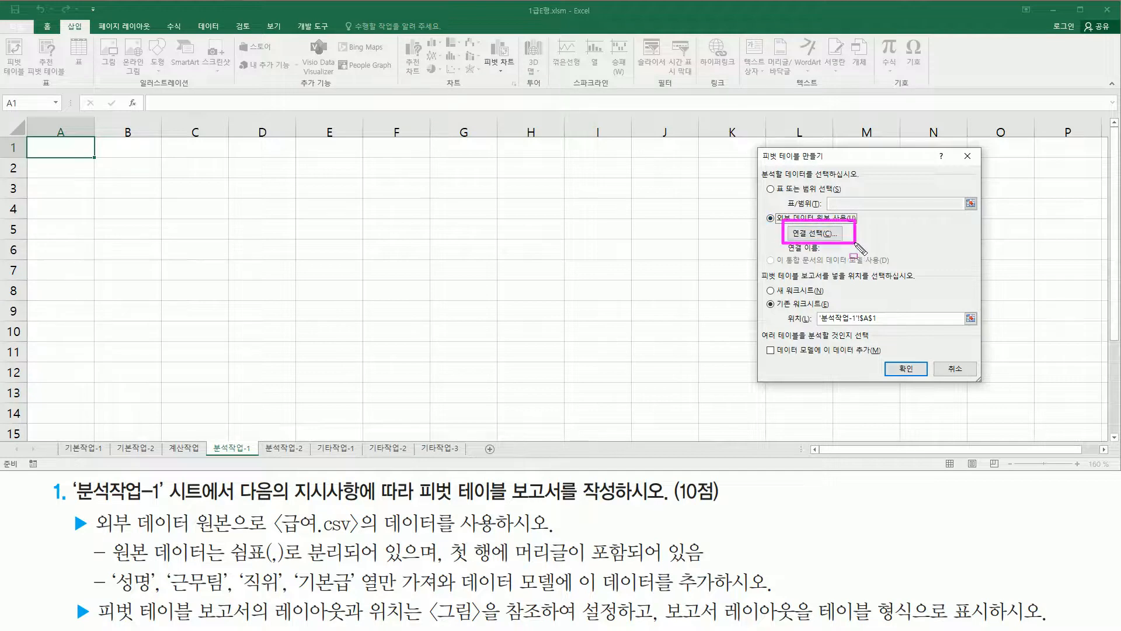
{"action": "left_click", "coordinate": [824, 234]}
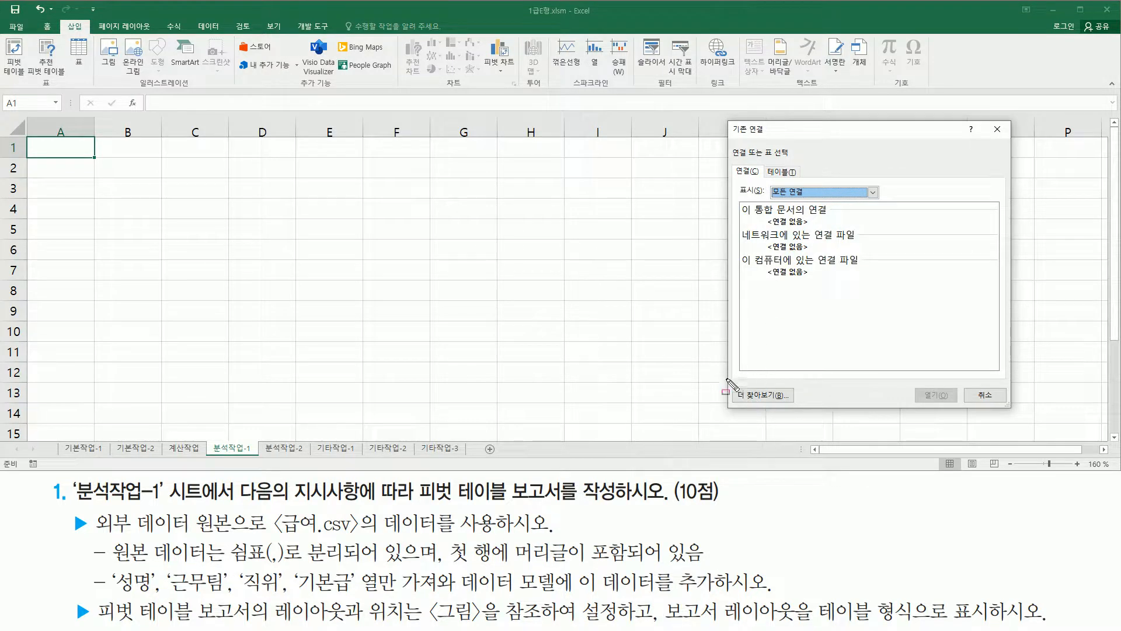
{"action": "left_click_drag", "start_coordinate": [727, 380], "coordinate": [803, 405]}
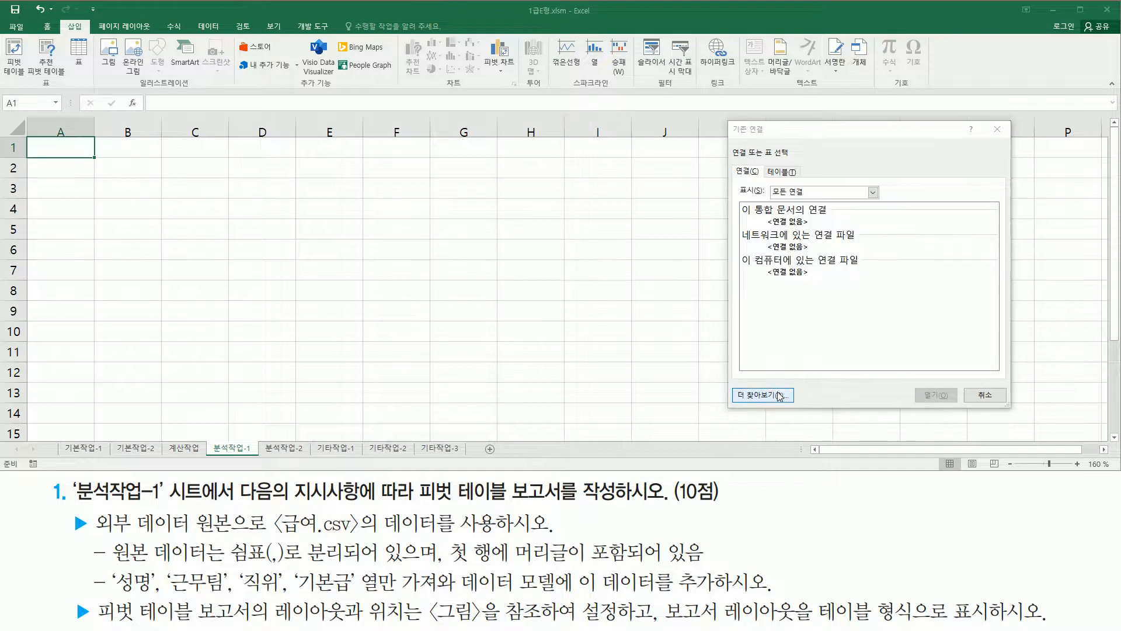
{"action": "left_click", "coordinate": [780, 397]}
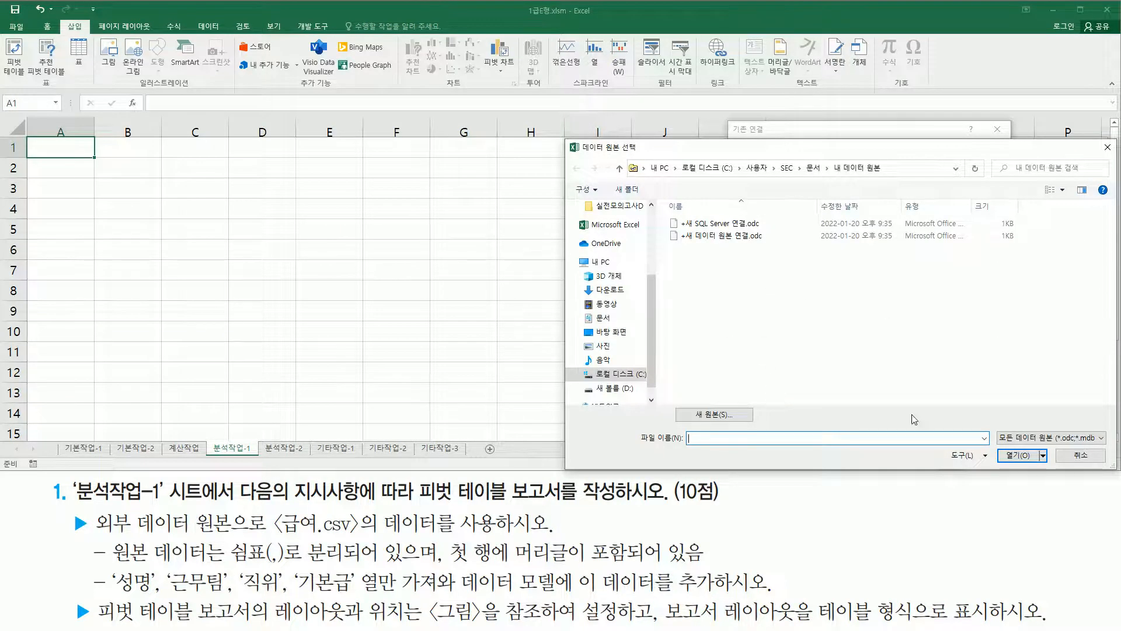
Navigate to the folder C:\길벗컴활1급\01 엑셀\04 실전모의고사 in the data source selection
{"action": "left_click", "coordinate": [630, 377]}
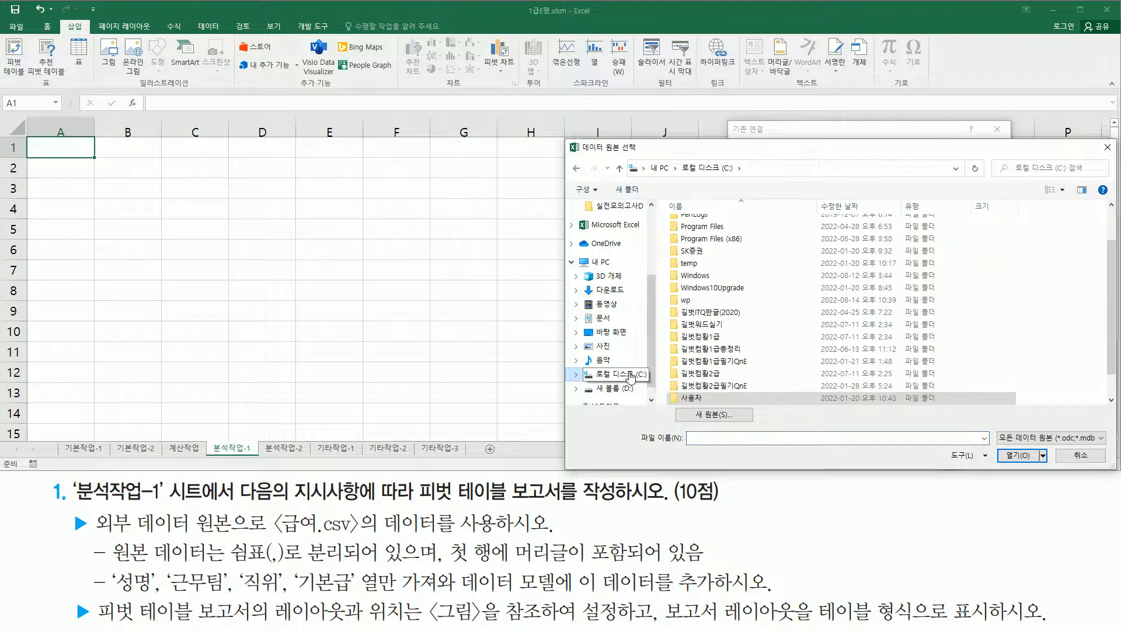
{"action": "double_click", "coordinate": [733, 339]}
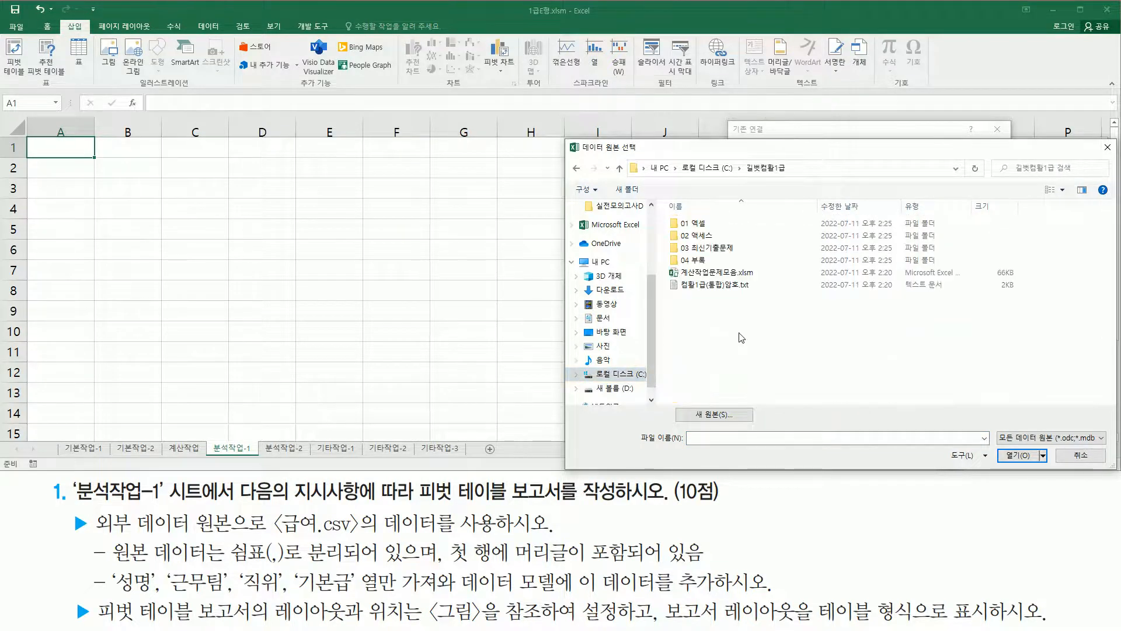
{"action": "double_click", "coordinate": [713, 228]}
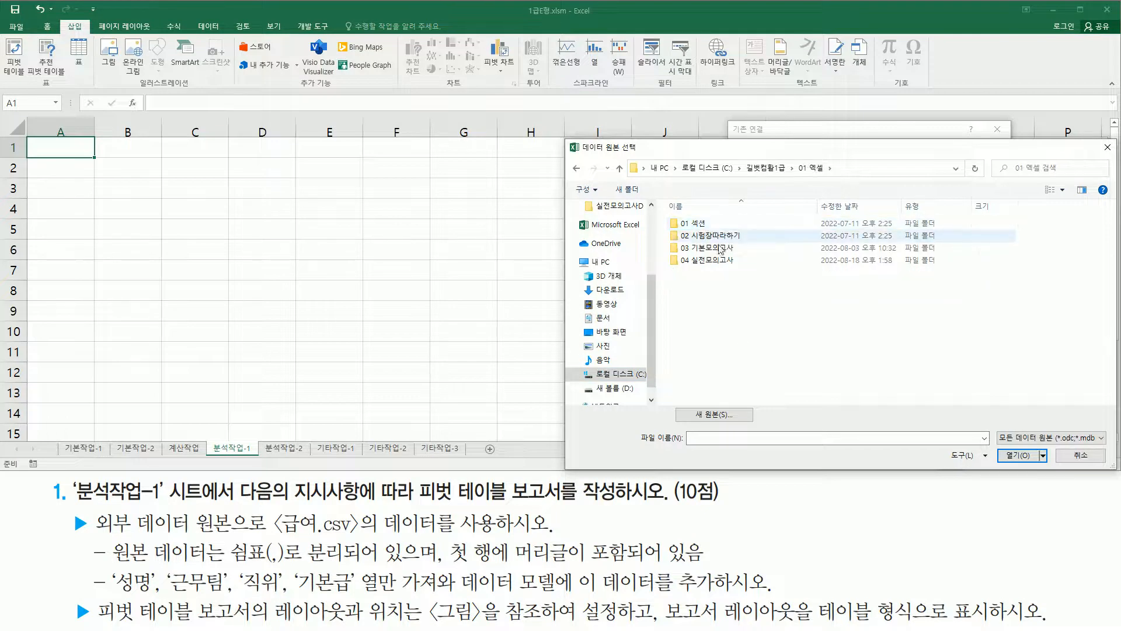
{"action": "left_click", "coordinate": [717, 263]}
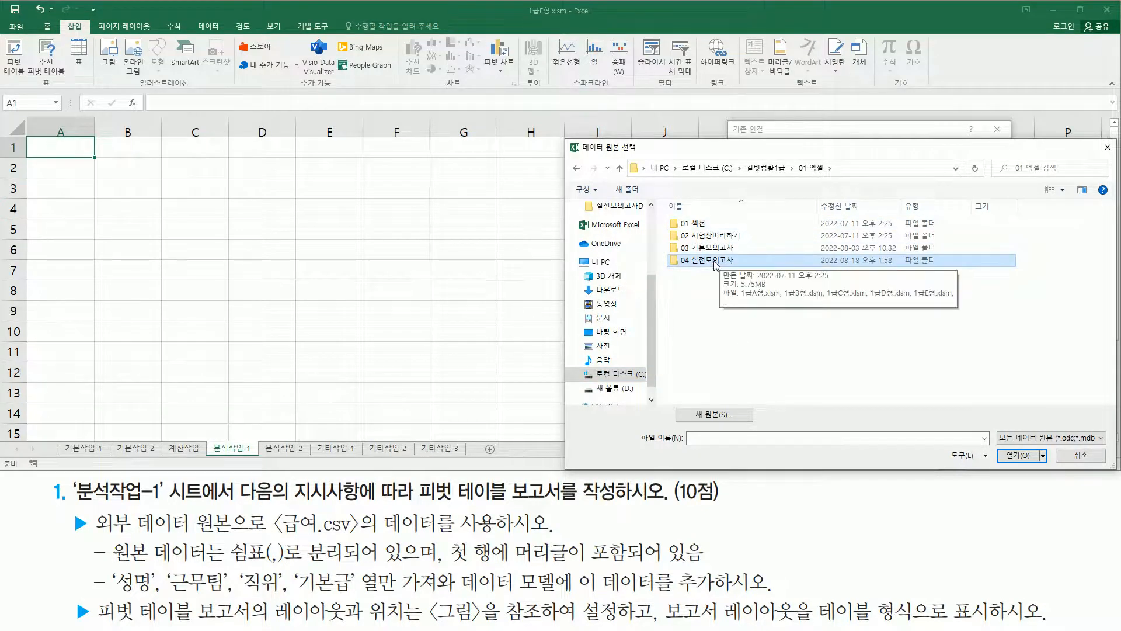
{"action": "double_click", "coordinate": [717, 262]}
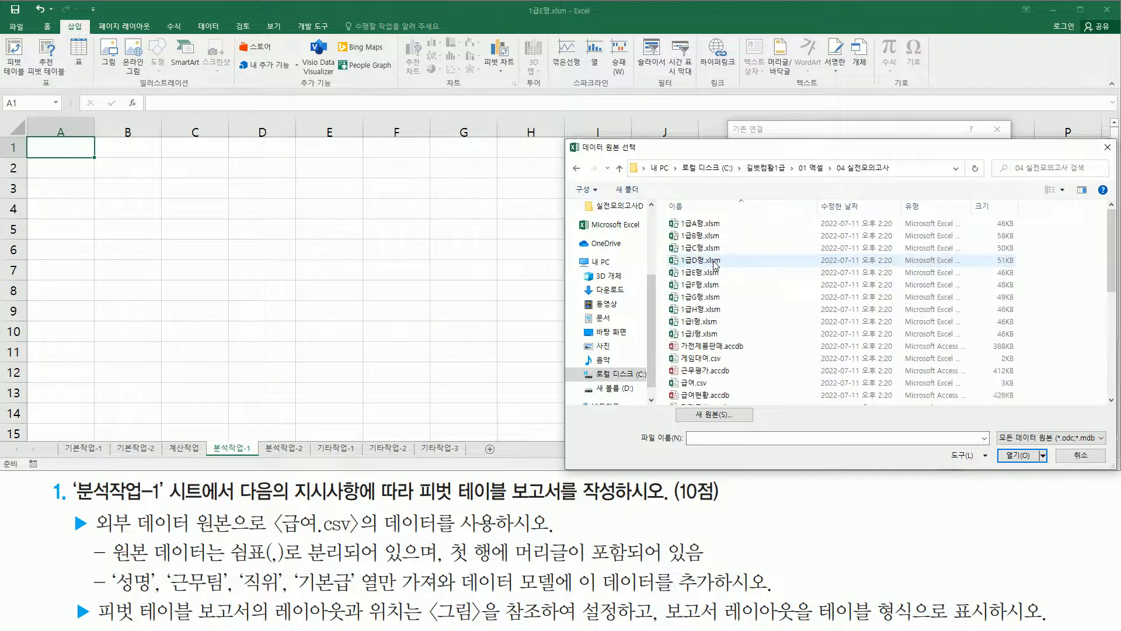
Open 급여.csv from the 04 실전모의고사 folder as the PivotTable's data source
{"action": "scroll", "coordinate": [716, 264], "scroll_direction": "down", "scroll_amount": 6}
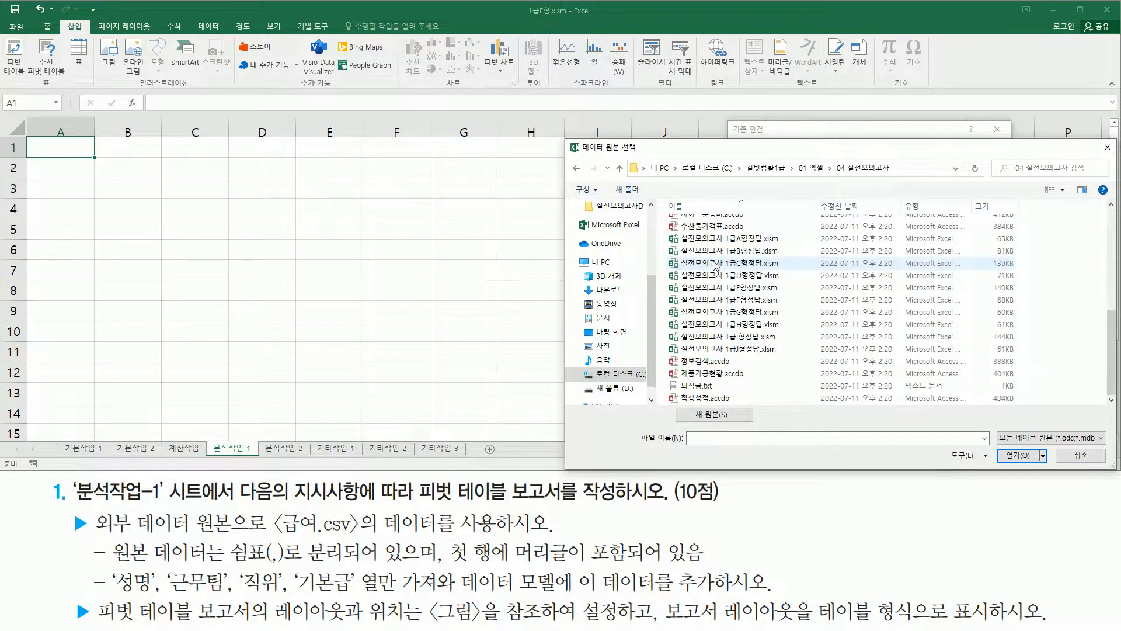
{"action": "scroll", "coordinate": [716, 268], "scroll_direction": "up", "scroll_amount": 3}
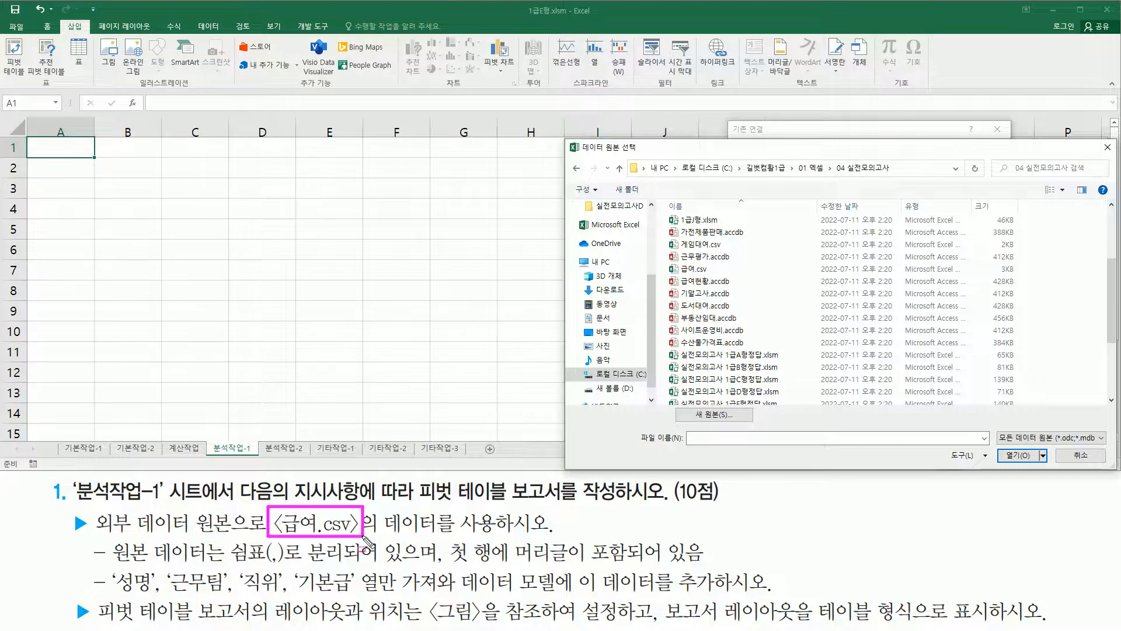
{"action": "left_click", "coordinate": [706, 269]}
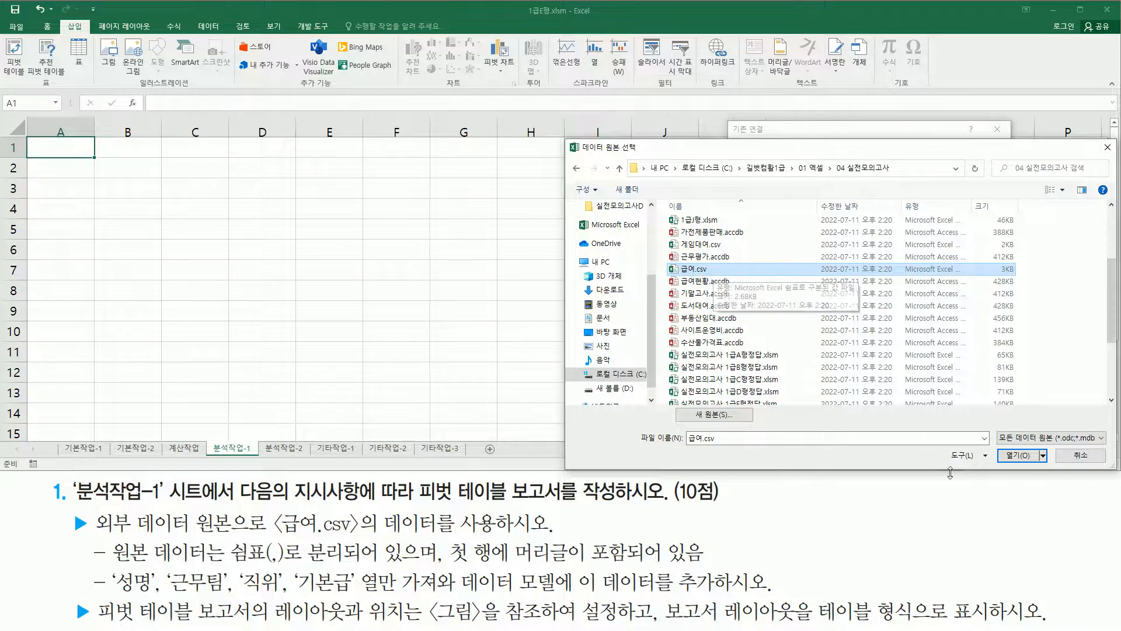
{"action": "left_click", "coordinate": [1016, 455]}
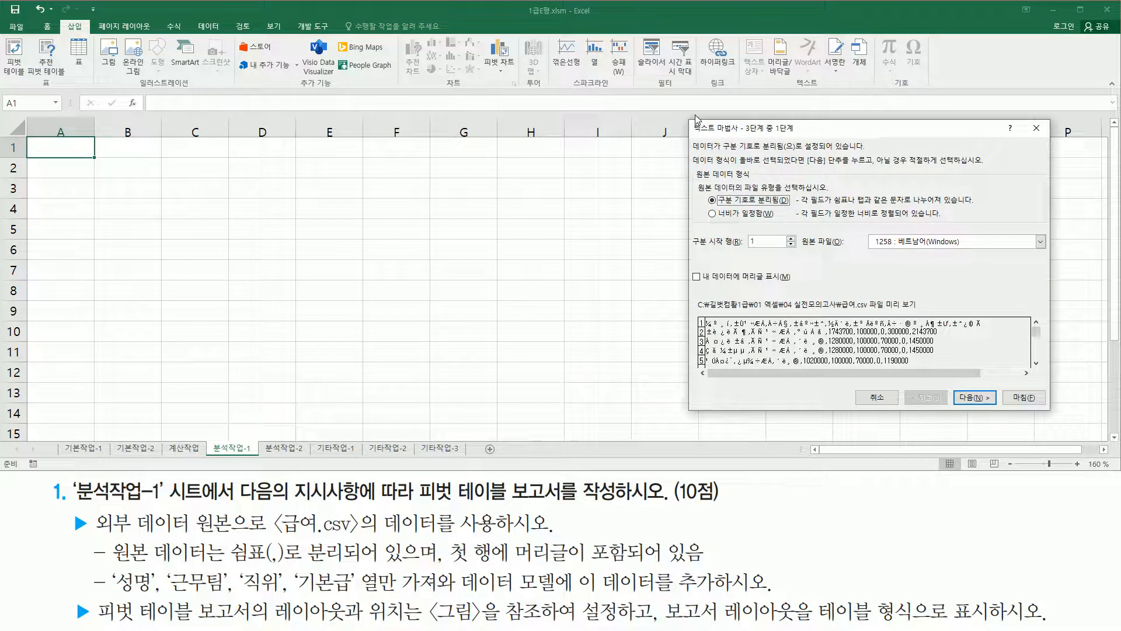
Specify in the text import wizard that the 급여.csv data has headers
{"action": "mouse_move", "coordinate": [686, 114]}
{"action": "left_mouse_down"}
{"action": "mouse_move", "coordinate": [800, 403]}
{"action": "mouse_move", "coordinate": [1056, 407]}
{"action": "left_mouse_up"}
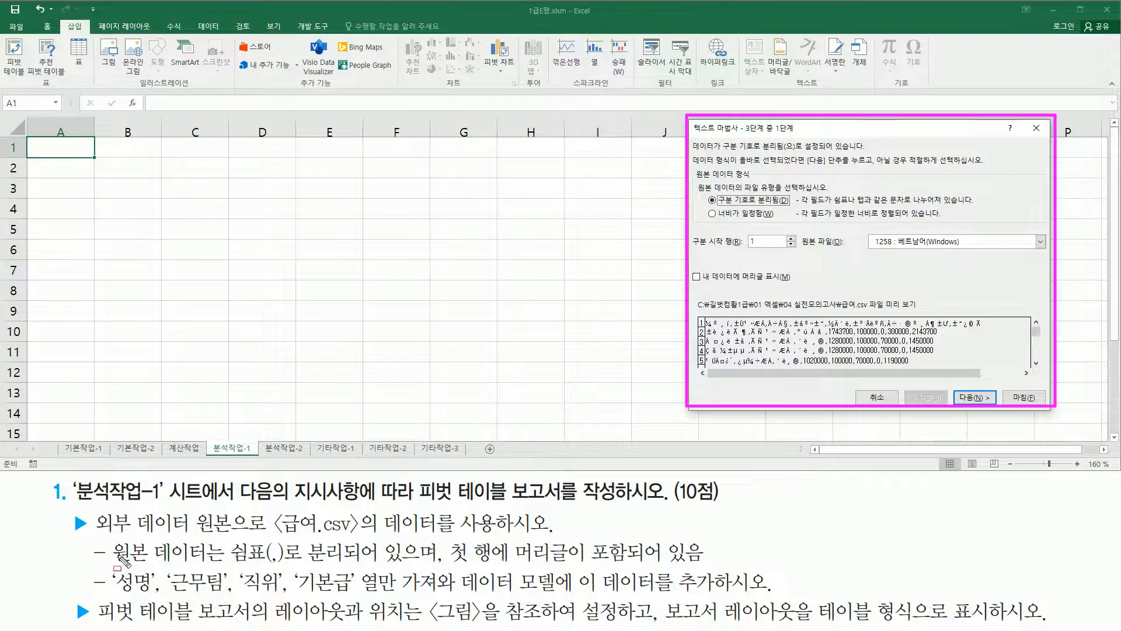
{"action": "left_click_drag", "start_coordinate": [114, 565], "coordinate": [346, 568]}
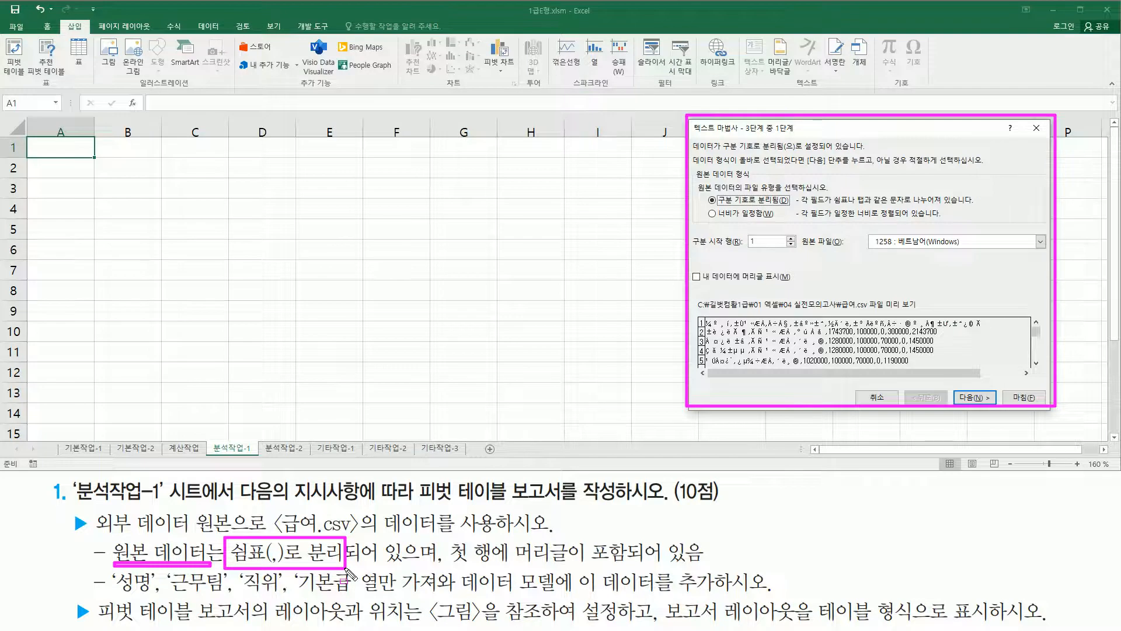
{"action": "left_click_drag", "start_coordinate": [443, 566], "coordinate": [662, 566]}
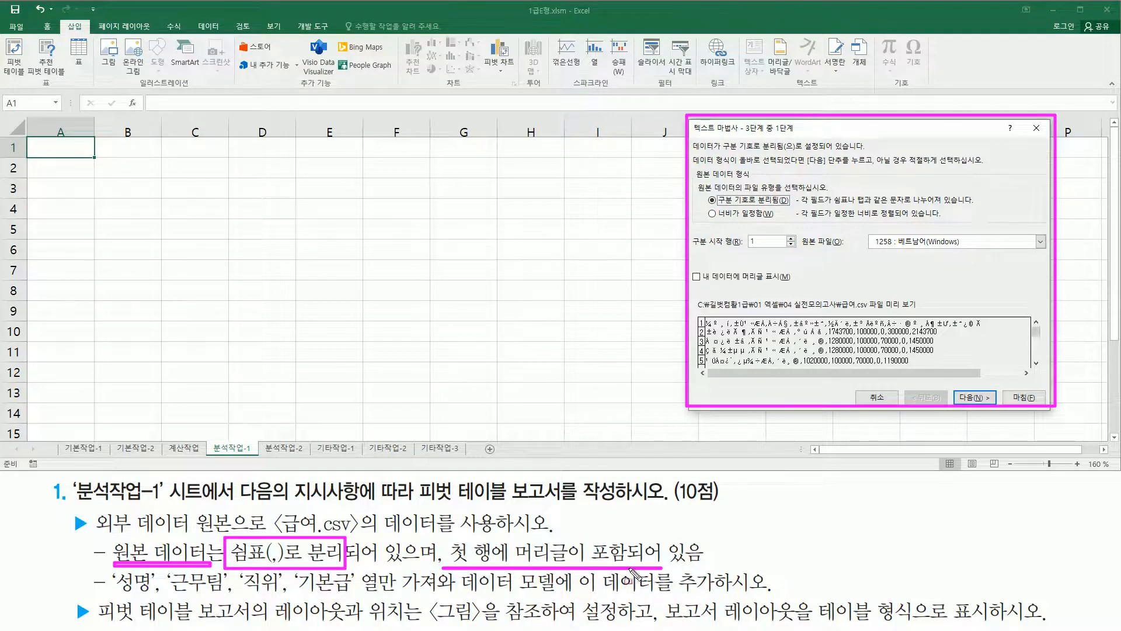
{"action": "mouse_move", "coordinate": [693, 179]}
{"action": "left_mouse_down"}
{"action": "mouse_move", "coordinate": [815, 207]}
{"action": "mouse_move", "coordinate": [820, 228]}
{"action": "left_mouse_up"}
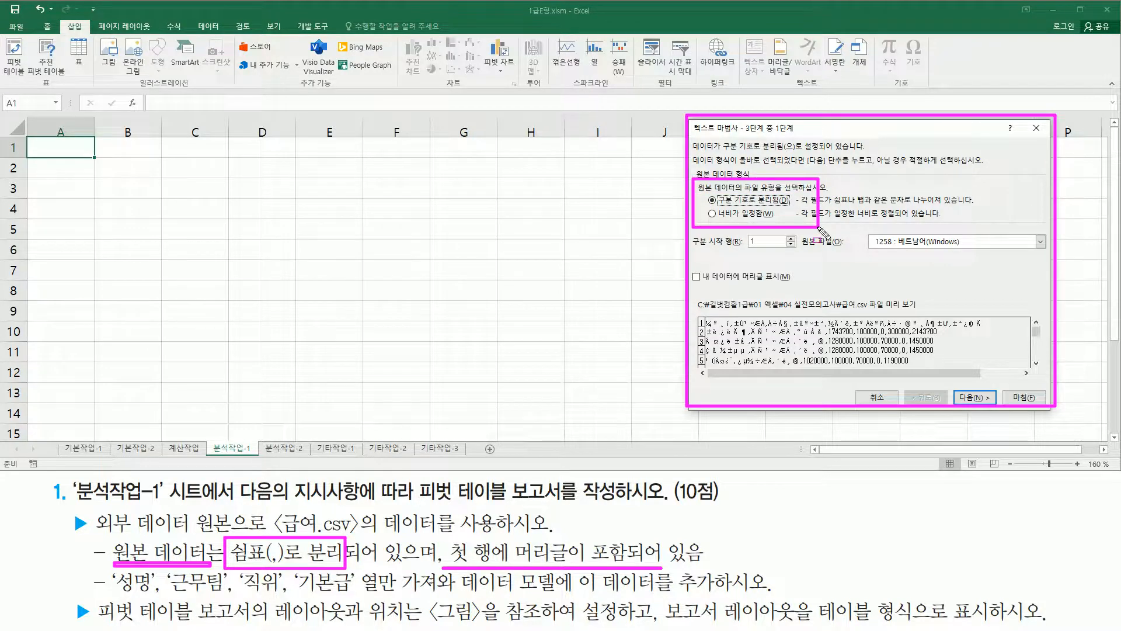
{"action": "mouse_move", "coordinate": [720, 205]}
{"action": "left_mouse_down"}
{"action": "mouse_move", "coordinate": [801, 211]}
{"action": "mouse_move", "coordinate": [791, 193]}
{"action": "left_mouse_up"}
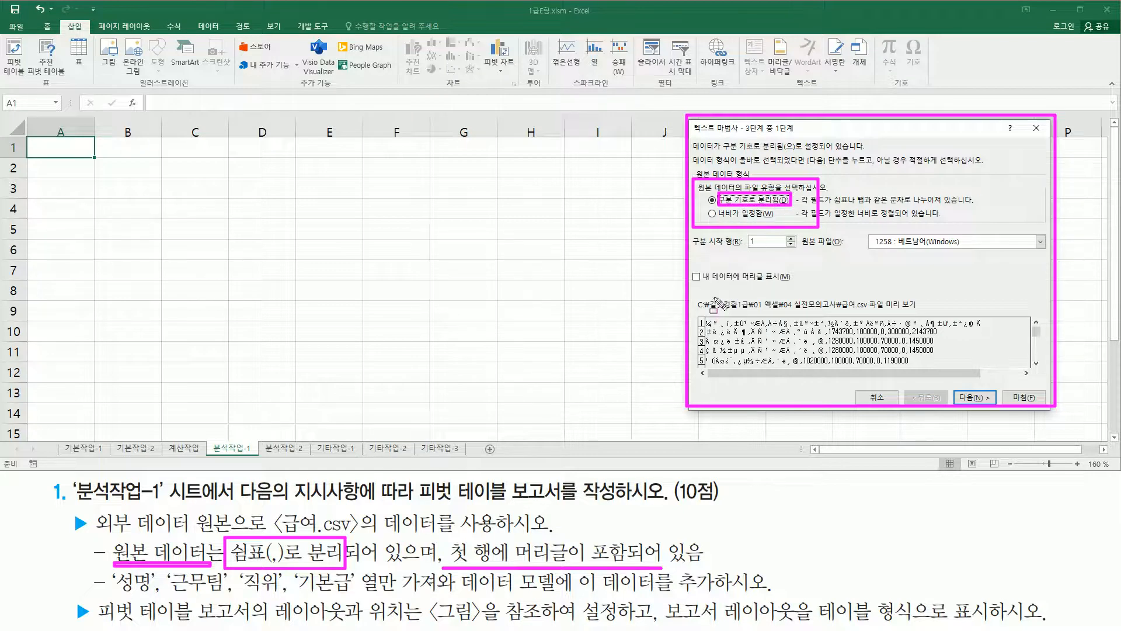
{"action": "mouse_move", "coordinate": [690, 264]}
{"action": "left_mouse_down"}
{"action": "mouse_move", "coordinate": [737, 286]}
{"action": "mouse_move", "coordinate": [806, 288]}
{"action": "left_mouse_up"}
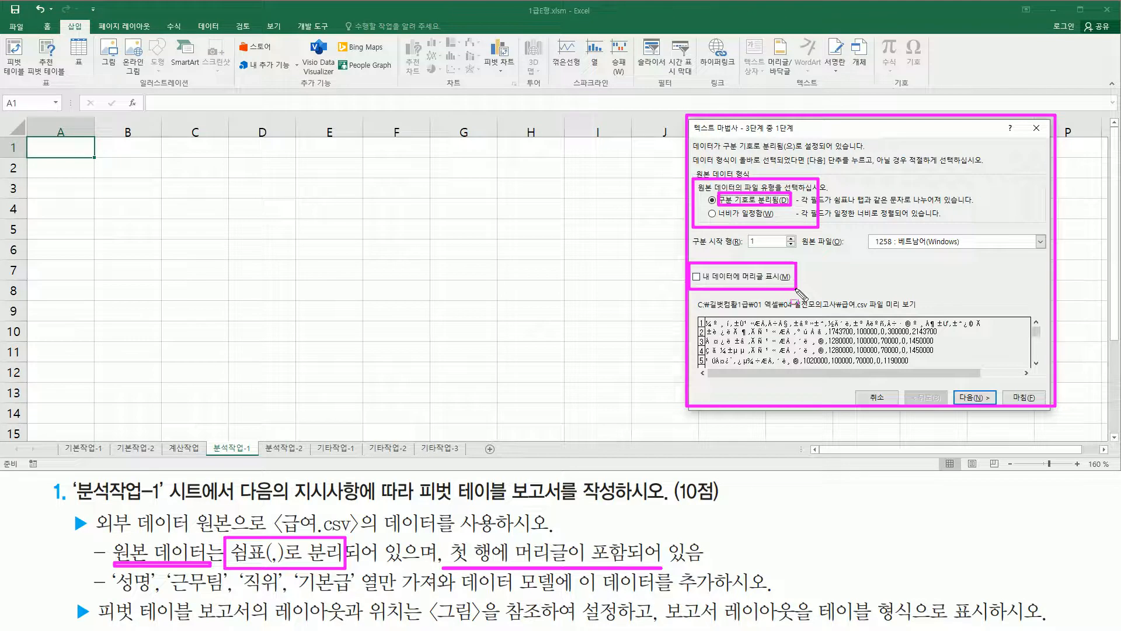
{"action": "left_click", "coordinate": [704, 276]}
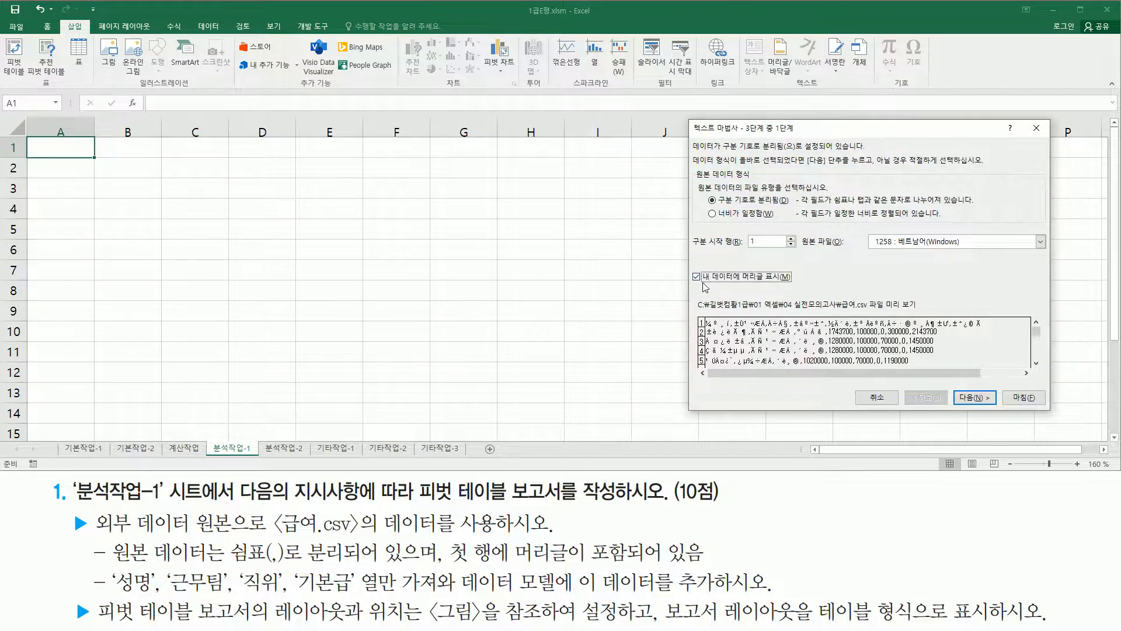
Set the file origin of the imported text to Windows (ANSI)
{"action": "mouse_move", "coordinate": [698, 315]}
{"action": "left_mouse_down"}
{"action": "mouse_move", "coordinate": [963, 388]}
{"action": "mouse_move", "coordinate": [1040, 393]}
{"action": "mouse_move", "coordinate": [1037, 379]}
{"action": "left_mouse_up"}
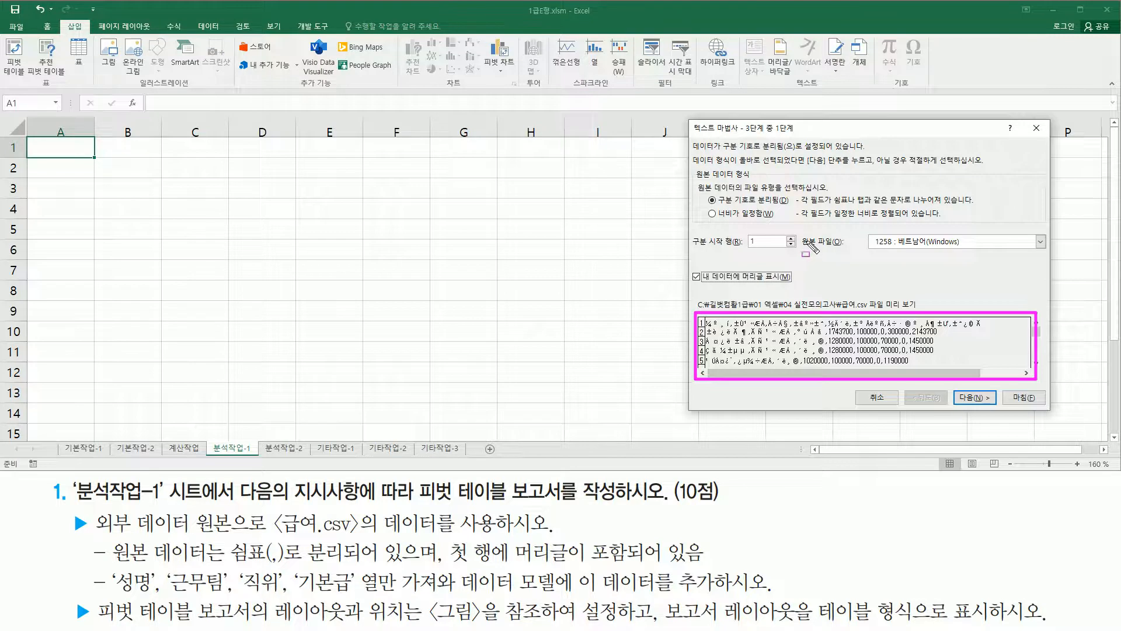
{"action": "left_click_drag", "start_coordinate": [865, 232], "coordinate": [986, 252]}
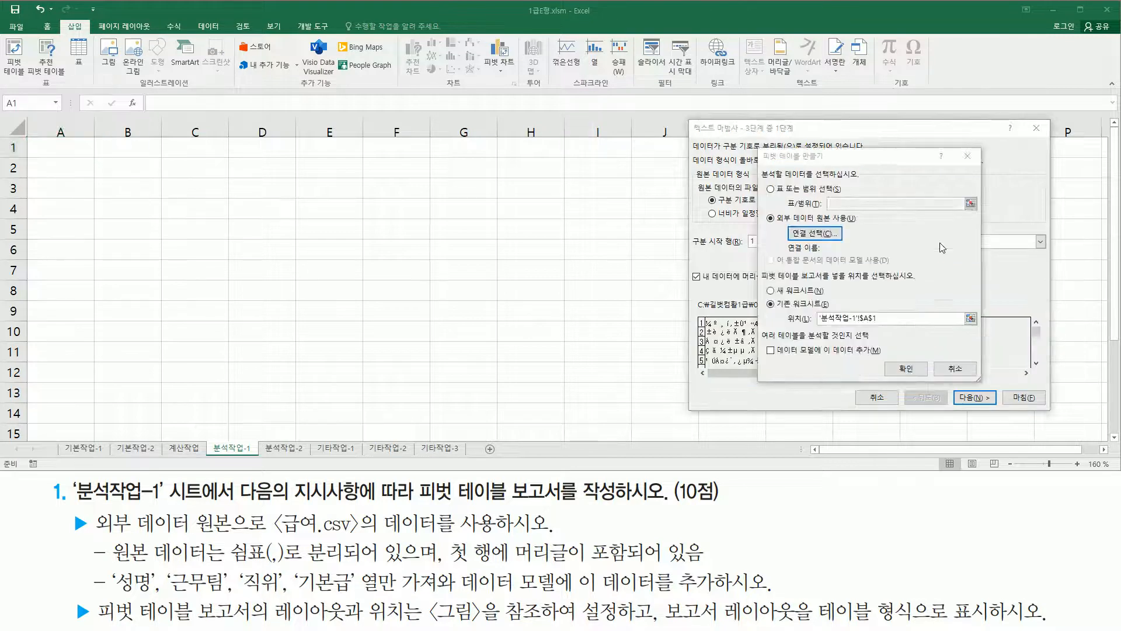
{"action": "left_click", "coordinate": [1040, 241]}
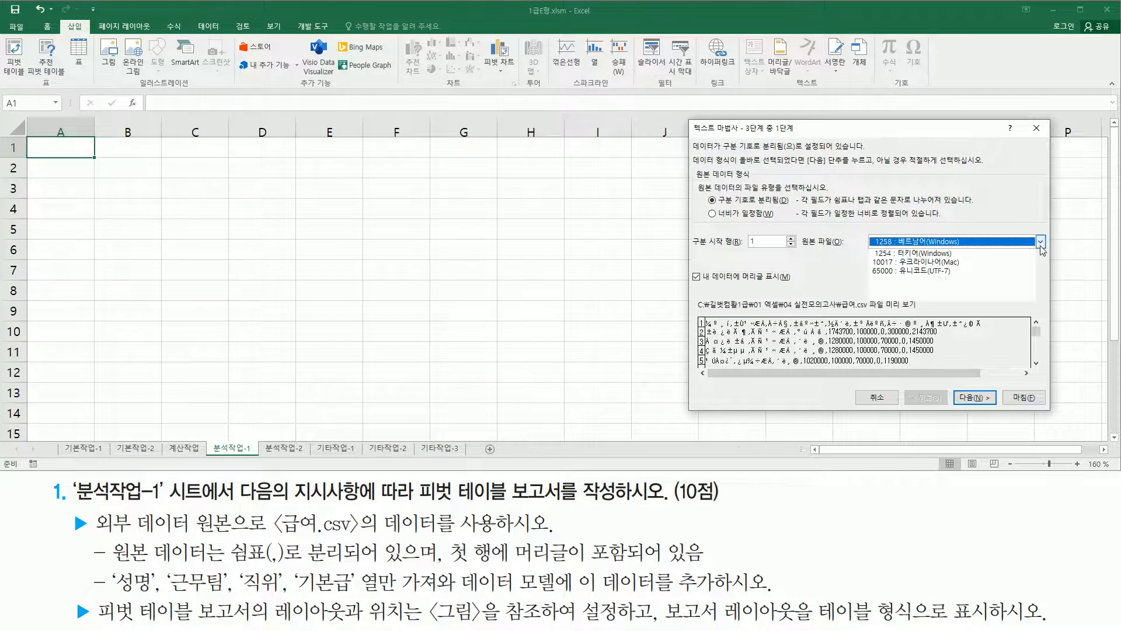
{"action": "left_click_drag", "start_coordinate": [1043, 282], "coordinate": [1044, 269]}
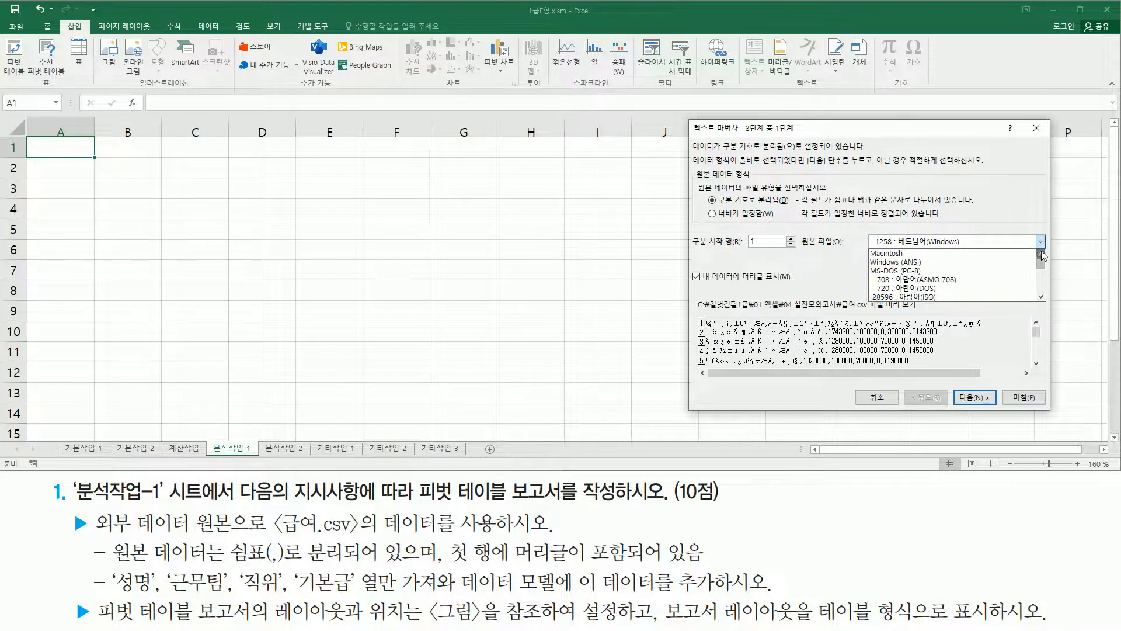
{"action": "left_click", "coordinate": [932, 263]}
{"action": "mouse_move", "coordinate": [702, 310]}
{"action": "left_mouse_down"}
{"action": "mouse_move", "coordinate": [724, 349]}
{"action": "mouse_move", "coordinate": [930, 379]}
{"action": "left_mouse_up"}
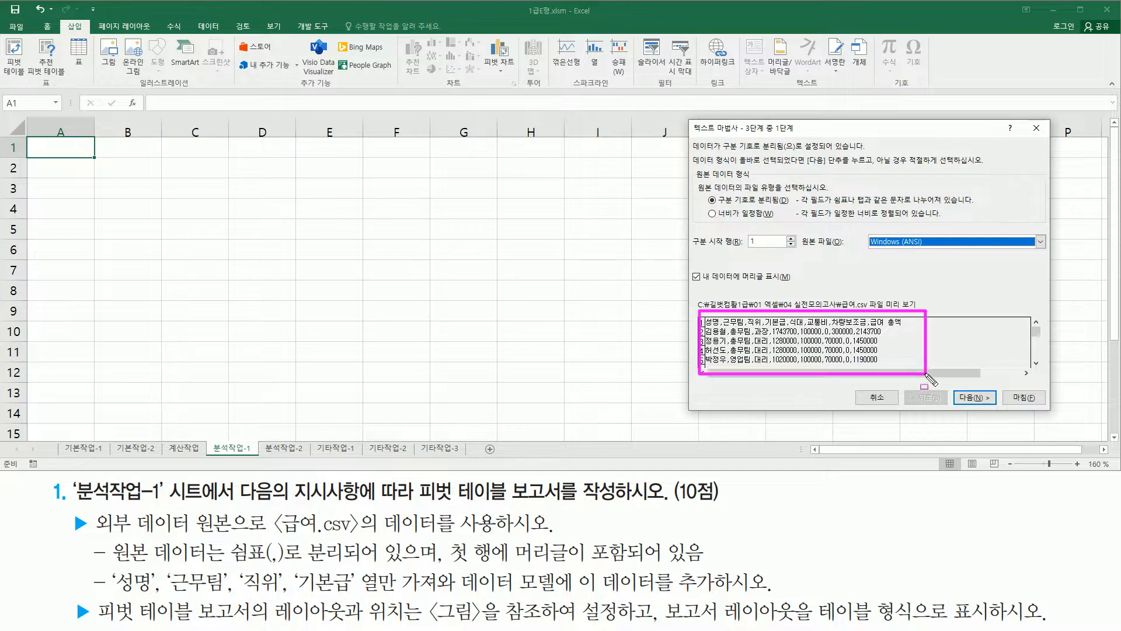
{"action": "left_click_drag", "start_coordinate": [859, 228], "coordinate": [941, 254]}
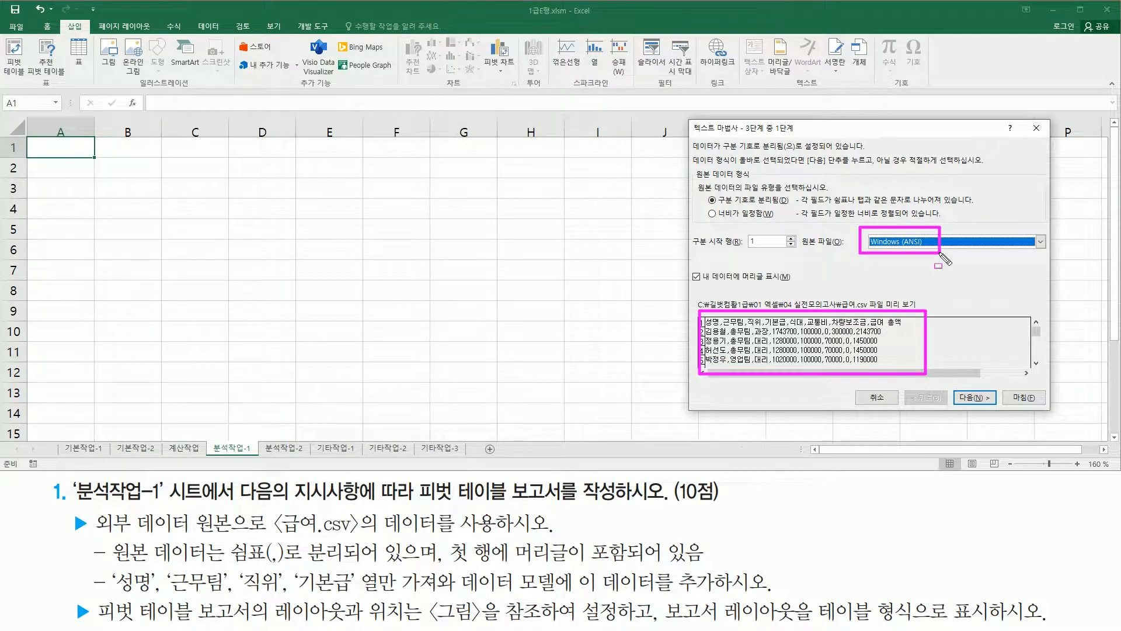
Set the file origin of the imported text to 1257 : 발트어(Windows) to test the preview
{"action": "key", "text": "Escape"}
{"action": "left_click", "coordinate": [944, 242]}
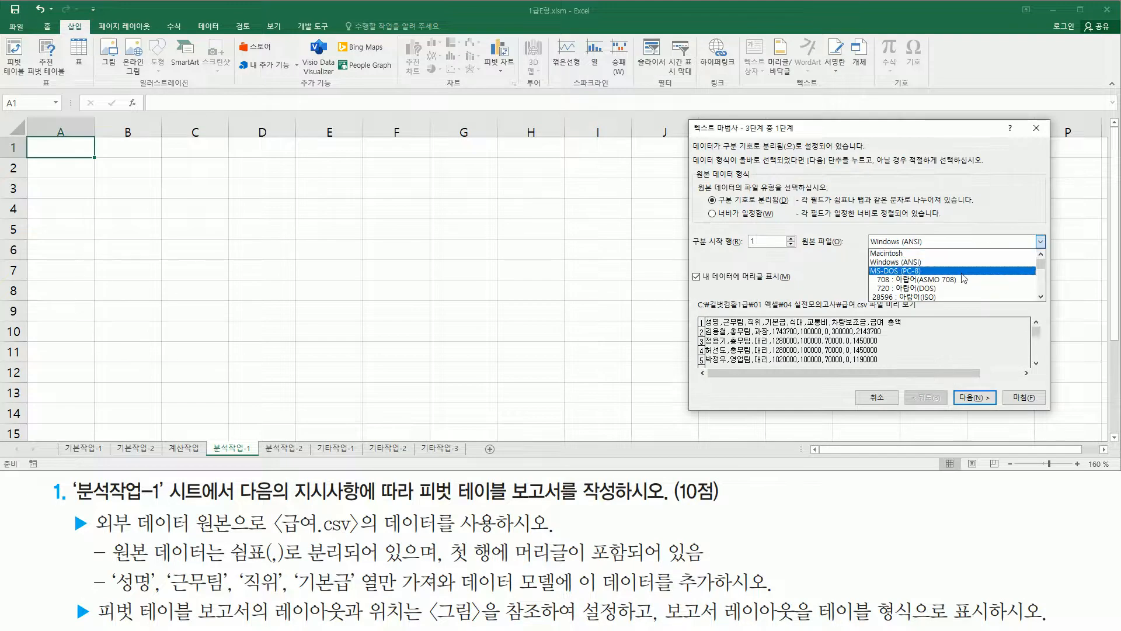
{"action": "scroll", "coordinate": [1032, 270], "scroll_direction": "down", "scroll_amount": 3}
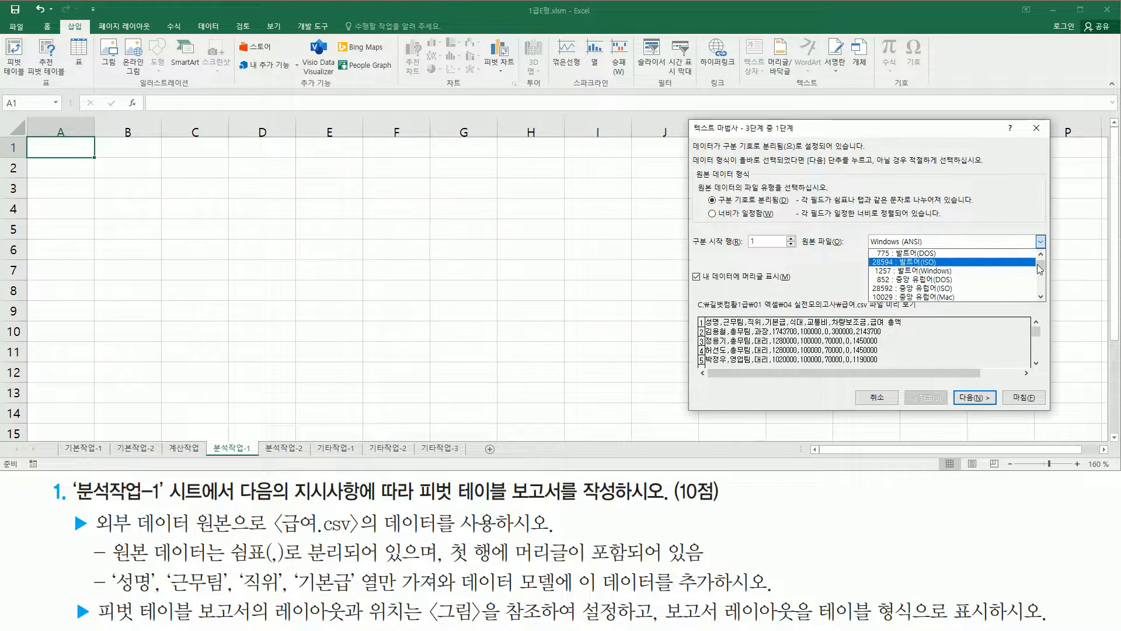
{"action": "key", "text": "Down"}
{"action": "key", "text": "Return"}
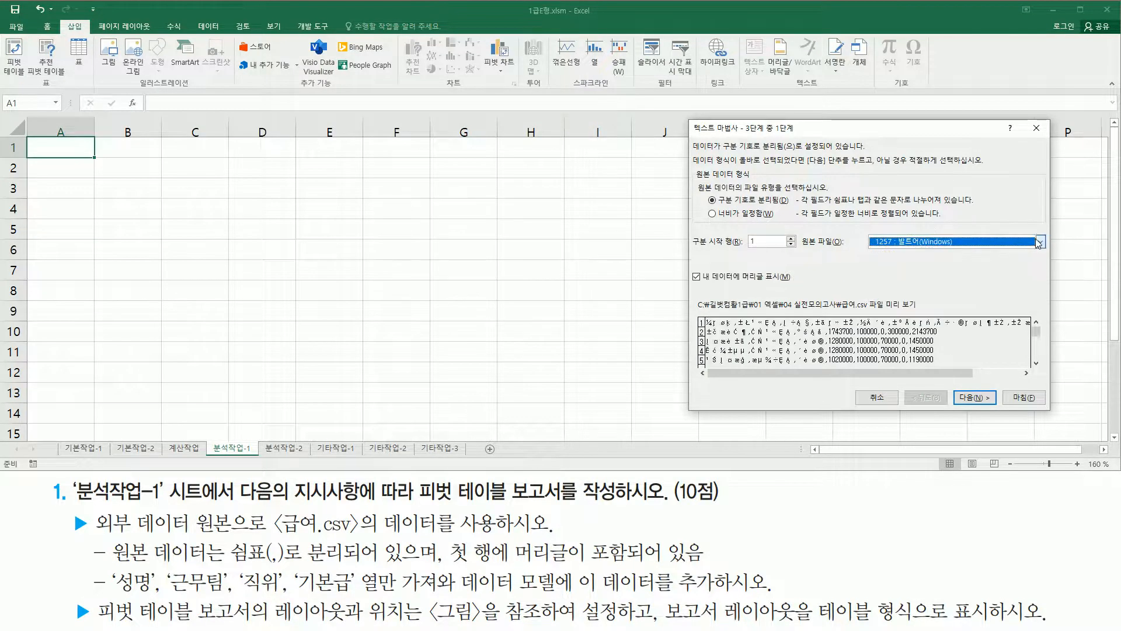
Set the file origin of the imported text to 949 : 한국어
{"action": "left_click", "coordinate": [1039, 242]}
{"action": "left_click_drag", "start_coordinate": [1043, 268], "coordinate": [1039, 284]}
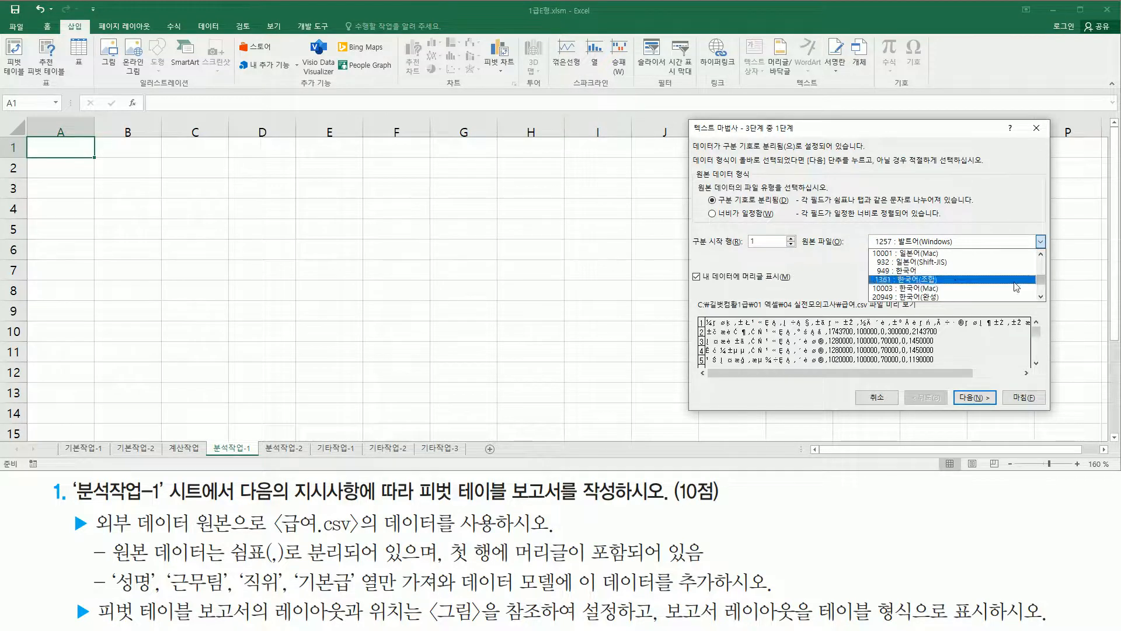
{"action": "left_click", "coordinate": [917, 272]}
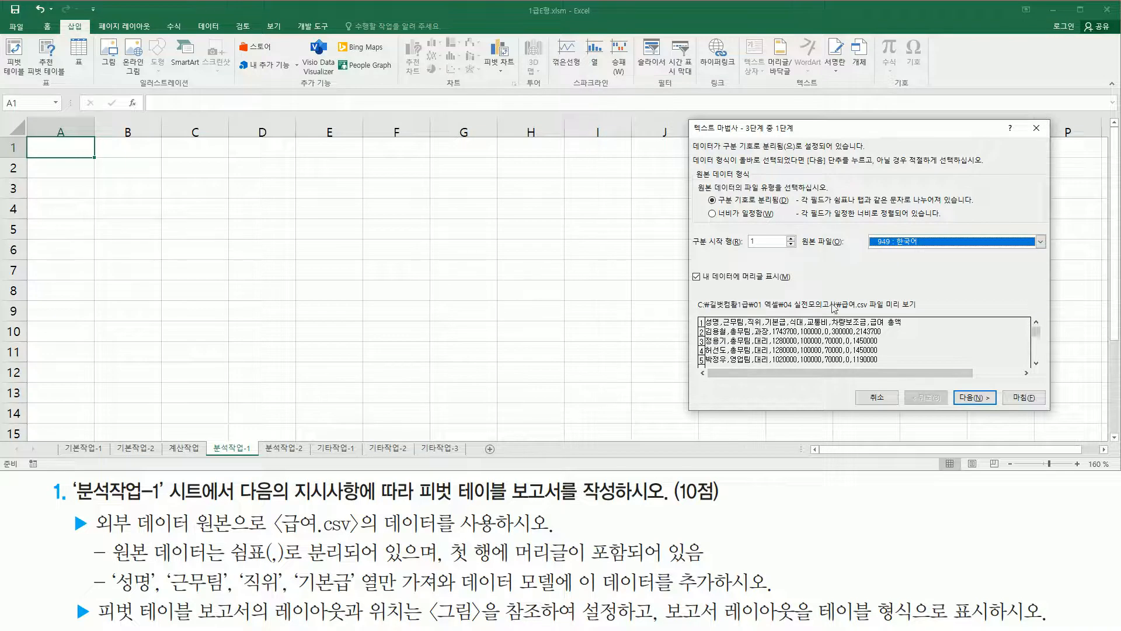
Set the file origin back to Windows (ANSI) and proceed to the delimiter settings of the text wizard
{"action": "left_click", "coordinate": [1040, 242]}
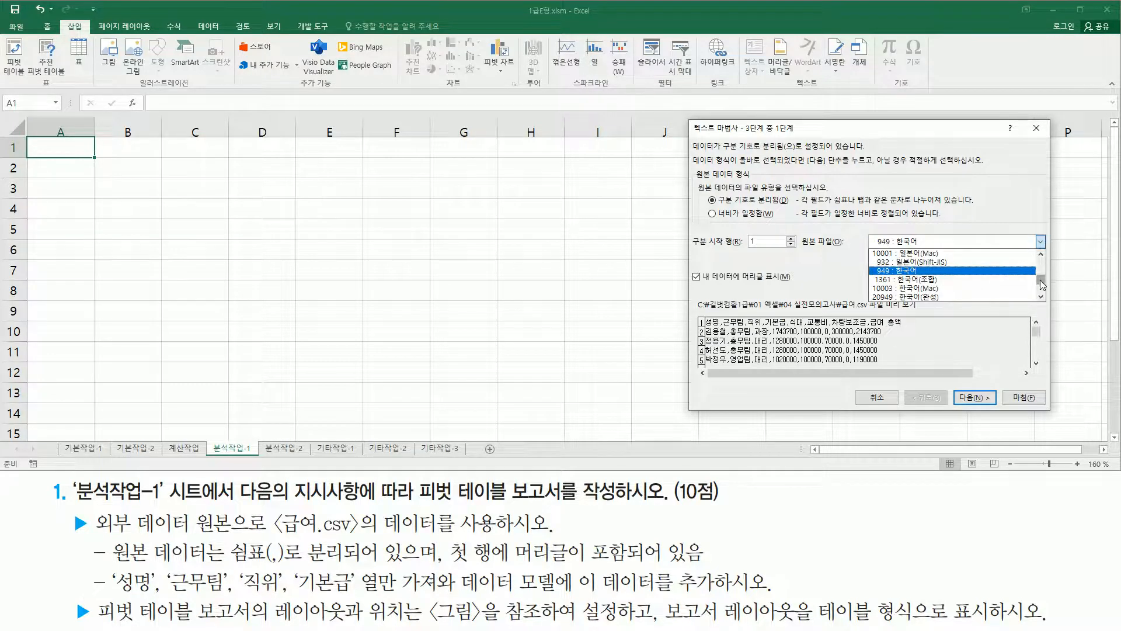
{"action": "left_click_drag", "start_coordinate": [1042, 285], "coordinate": [1043, 257]}
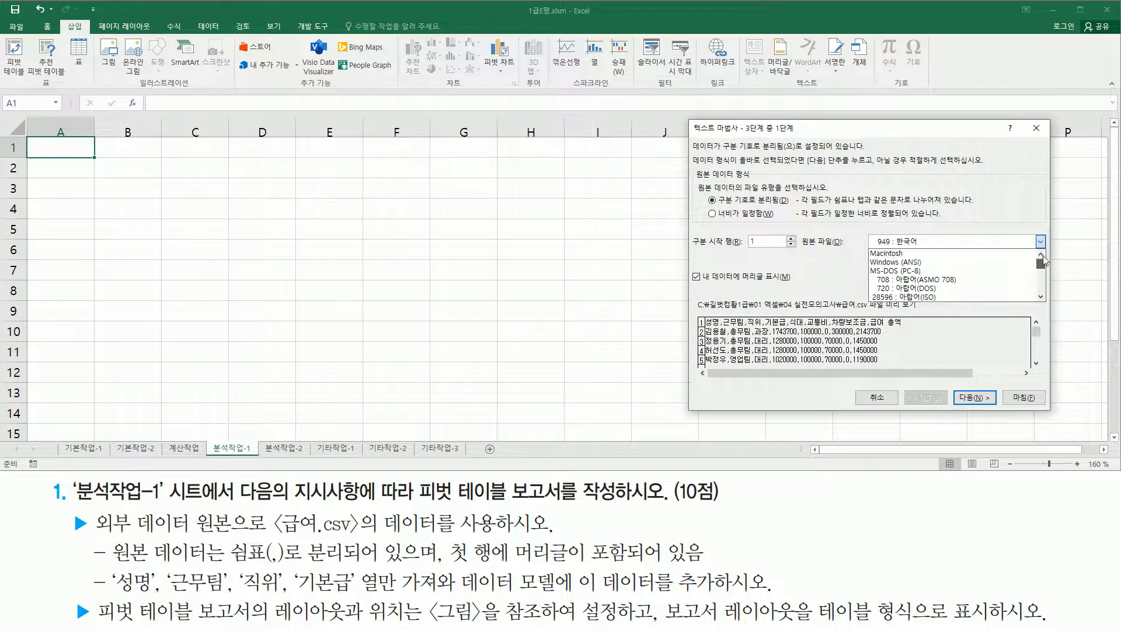
{"action": "left_click", "coordinate": [922, 264]}
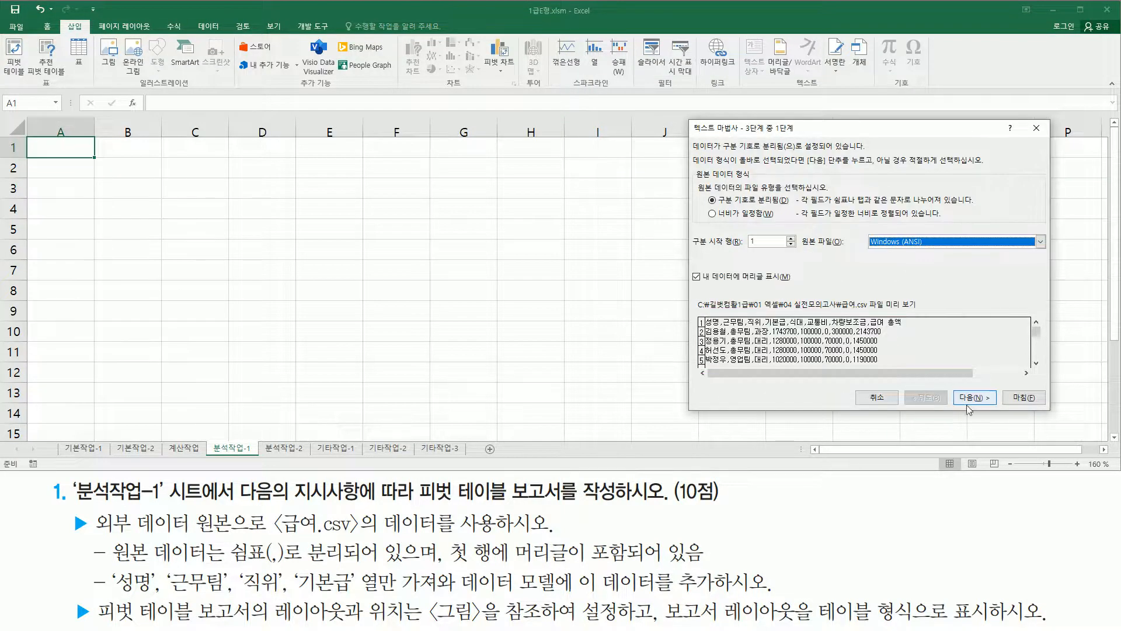
{"action": "left_click", "coordinate": [980, 398]}
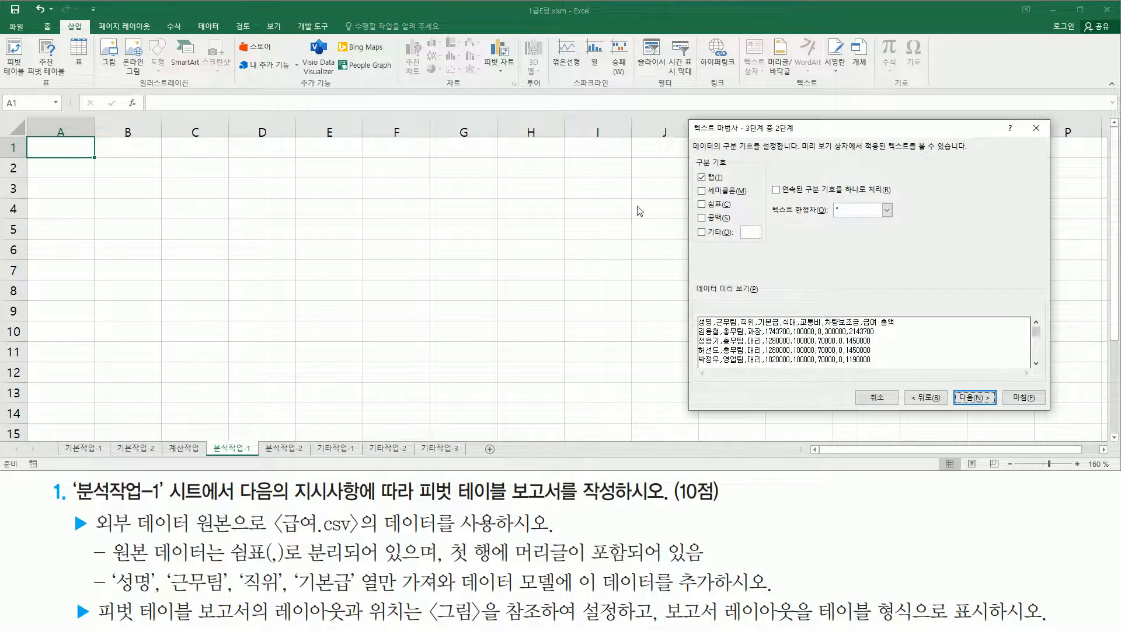
Make the comma the only delimiter of the imported text instead of the tab, and proceed to the column data formats
{"action": "left_click_drag", "start_coordinate": [728, 234], "coordinate": [766, 250]}
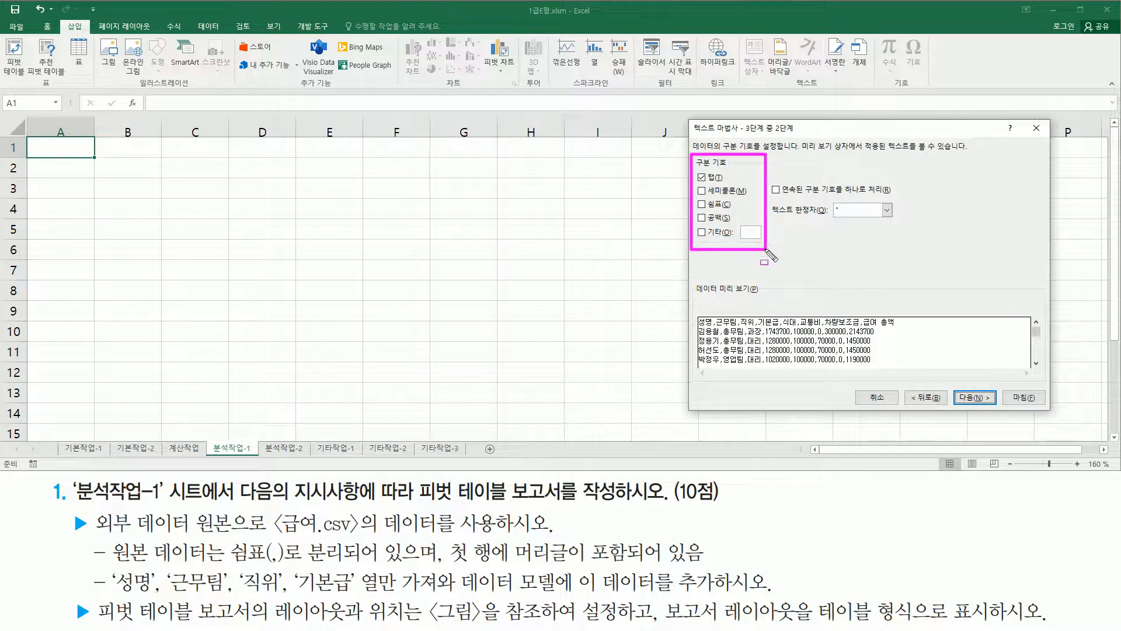
{"action": "mouse_move", "coordinate": [224, 536]}
{"action": "left_mouse_down"}
{"action": "mouse_move", "coordinate": [236, 563]}
{"action": "mouse_move", "coordinate": [353, 568]}
{"action": "left_mouse_up"}
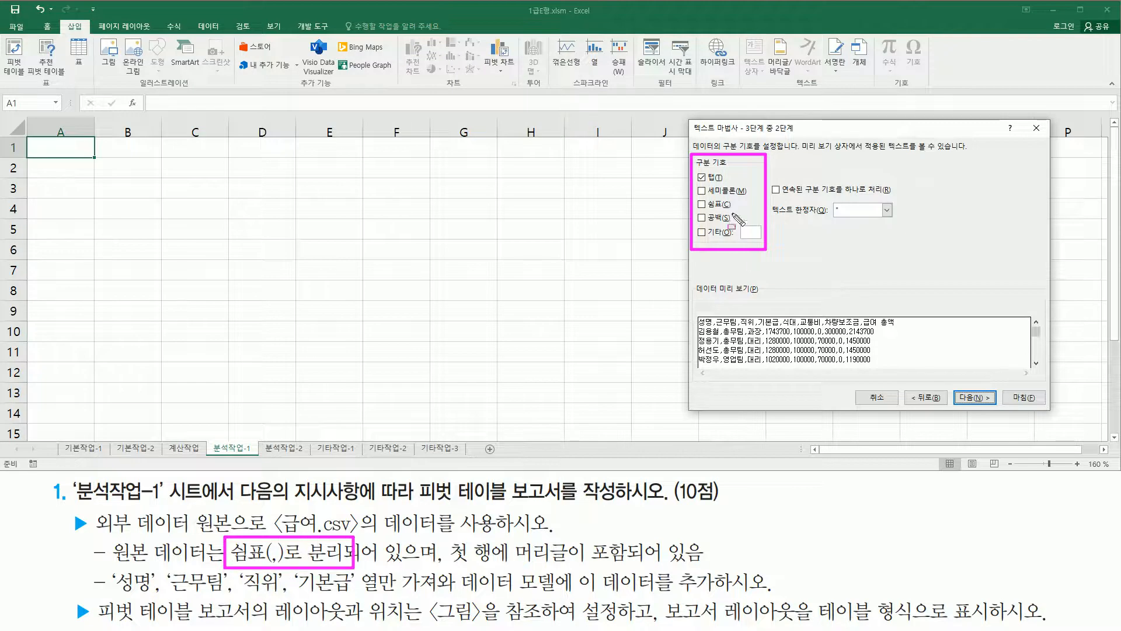
{"action": "left_click", "coordinate": [701, 176]}
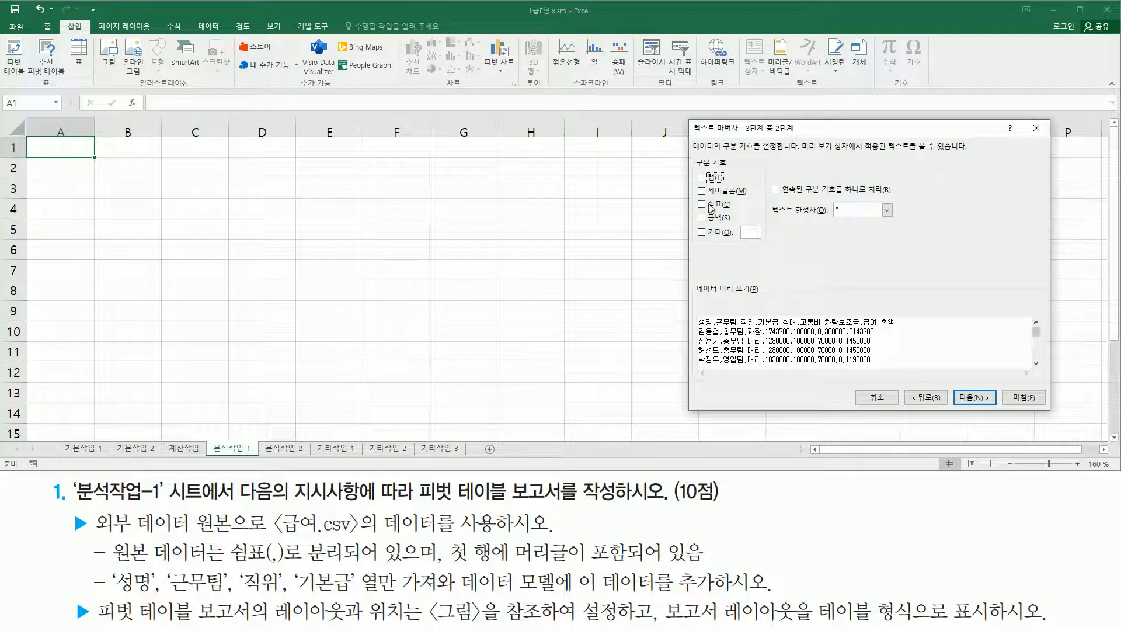
{"action": "left_click", "coordinate": [702, 206]}
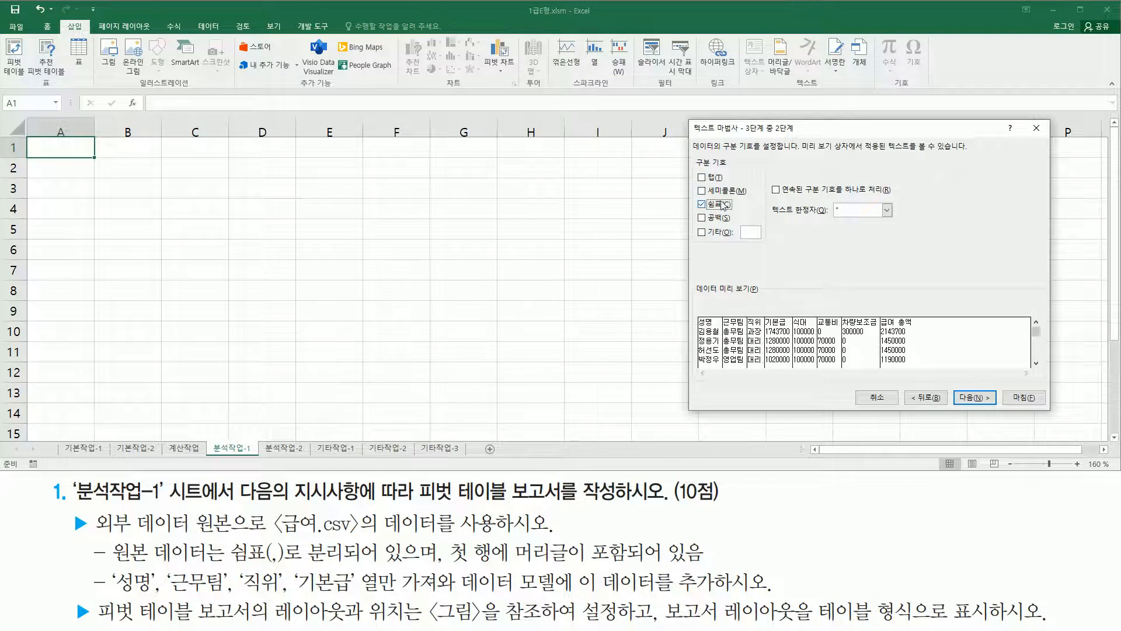
{"action": "left_click", "coordinate": [719, 211]}
{"action": "left_click", "coordinate": [718, 209]}
{"action": "left_click_drag", "start_coordinate": [696, 305], "coordinate": [847, 366]}
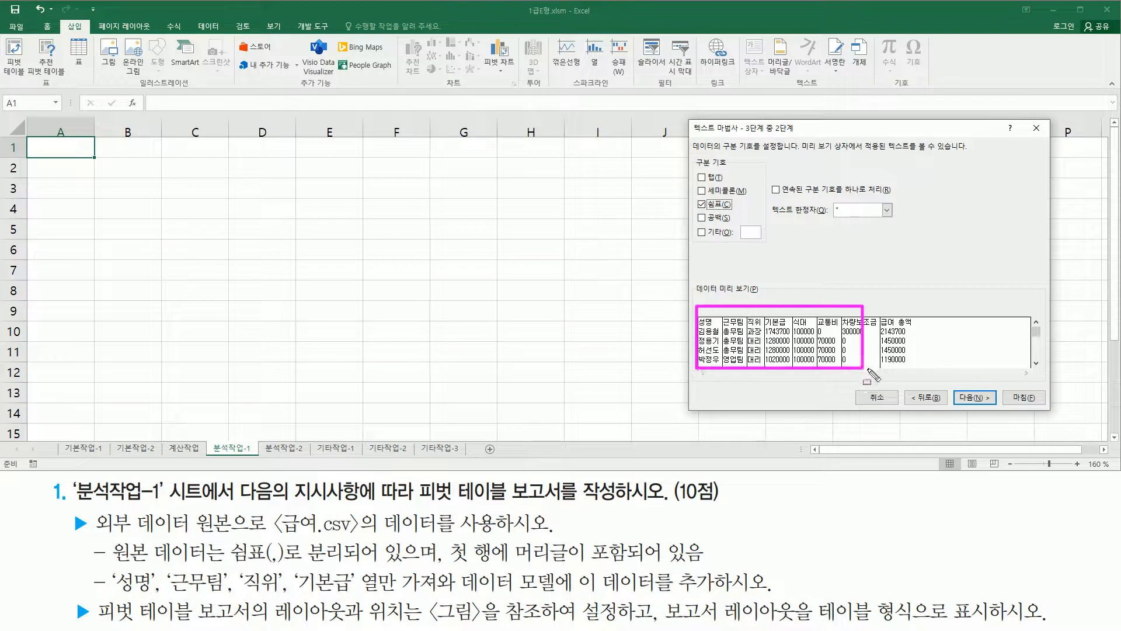
{"action": "left_click", "coordinate": [711, 206]}
{"action": "left_click", "coordinate": [712, 206]}
{"action": "left_click", "coordinate": [711, 206]}
{"action": "left_click", "coordinate": [712, 205]}
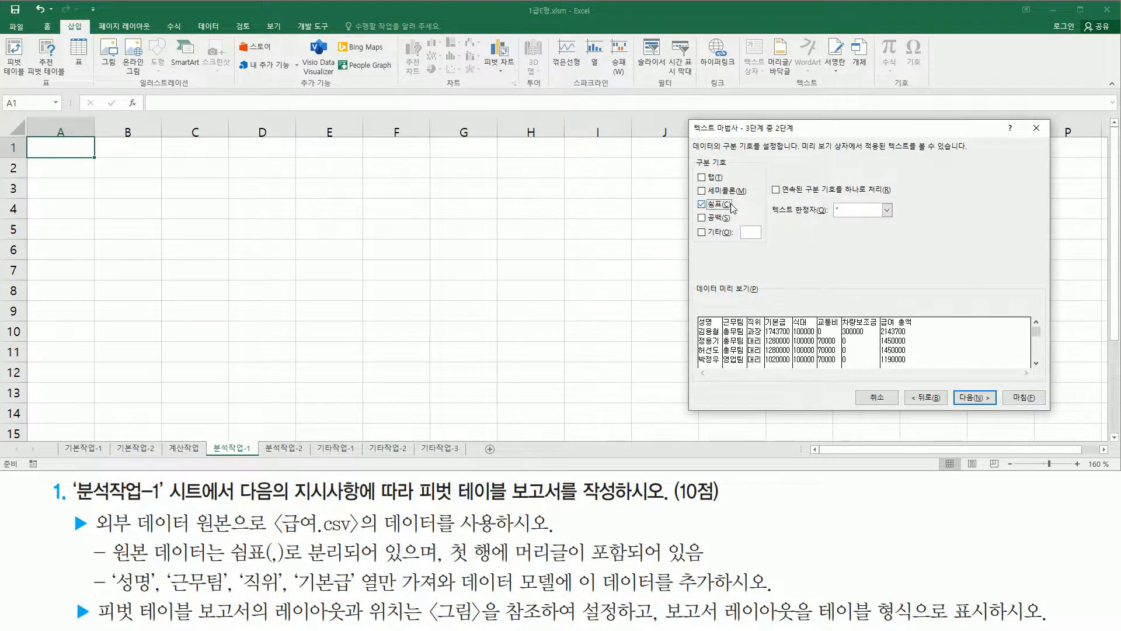
{"action": "left_click", "coordinate": [985, 402]}
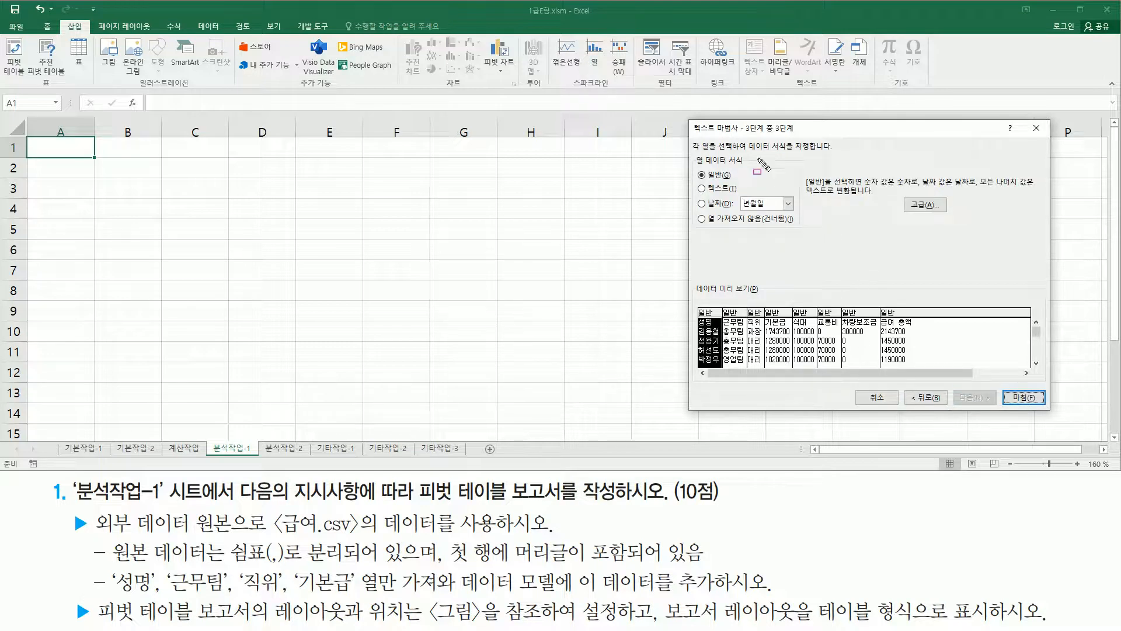
Examine the 성명, 근무팀, 직위 and 기본급 columns one by one in the text wizard's data preview
{"action": "left_click_drag", "start_coordinate": [694, 150], "coordinate": [837, 151]}
{"action": "mouse_move", "coordinate": [700, 315]}
{"action": "left_mouse_down"}
{"action": "mouse_move", "coordinate": [738, 327]}
{"action": "mouse_move", "coordinate": [748, 315]}
{"action": "mouse_move", "coordinate": [785, 333]}
{"action": "mouse_move", "coordinate": [925, 333]}
{"action": "left_mouse_up"}
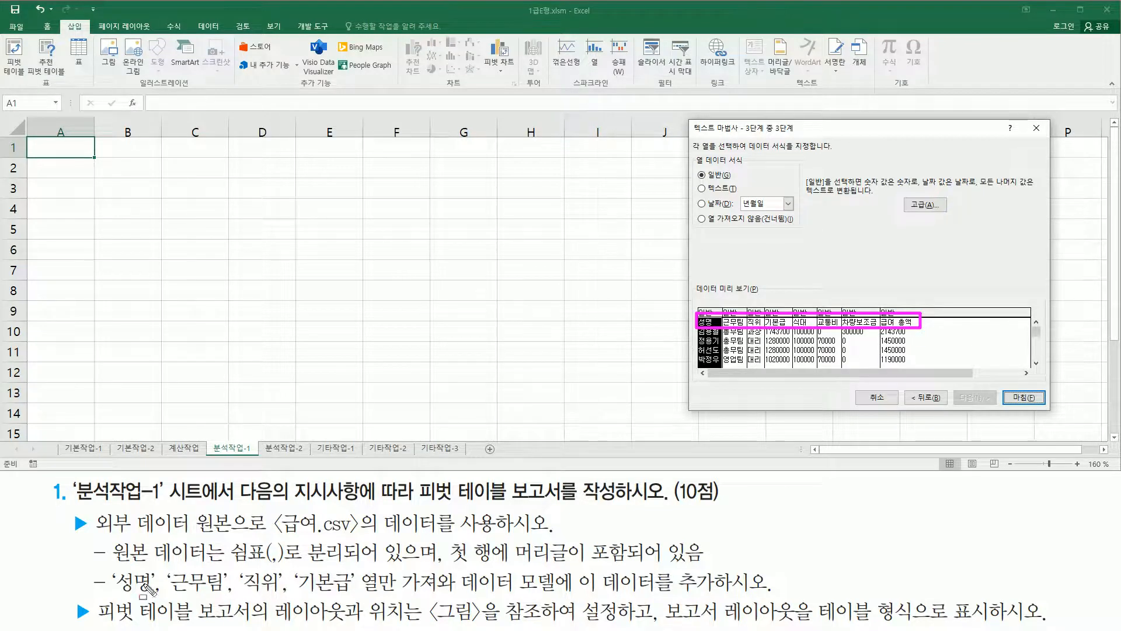
{"action": "mouse_move", "coordinate": [111, 599]}
{"action": "left_mouse_down"}
{"action": "mouse_move", "coordinate": [368, 604]}
{"action": "mouse_move", "coordinate": [364, 564]}
{"action": "left_mouse_up"}
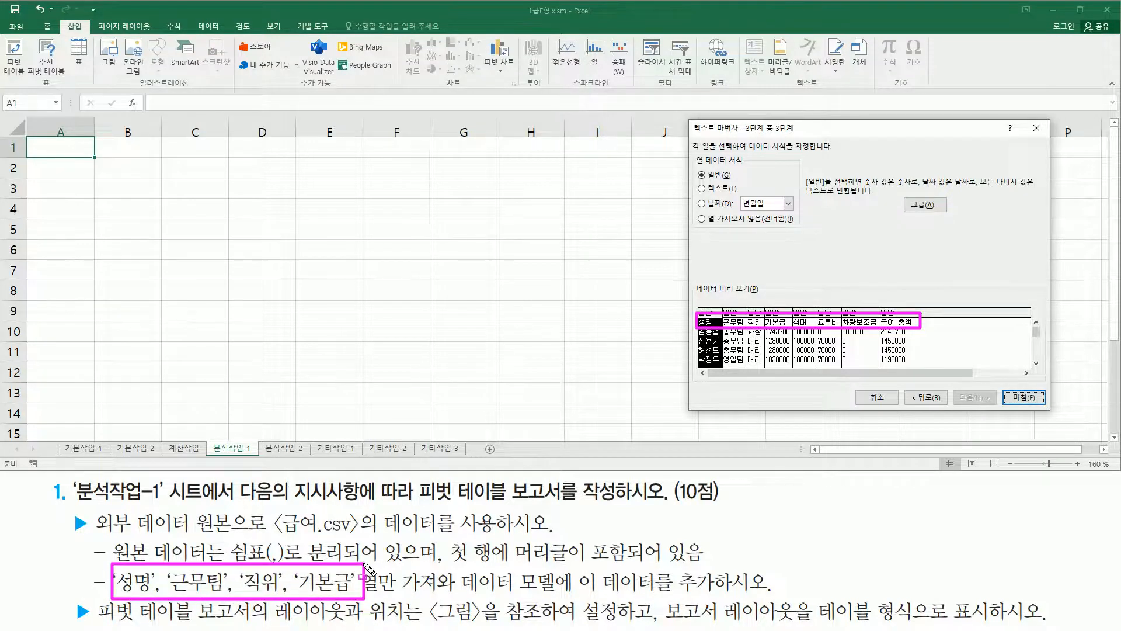
{"action": "left_click_drag", "start_coordinate": [461, 596], "coordinate": [773, 597]}
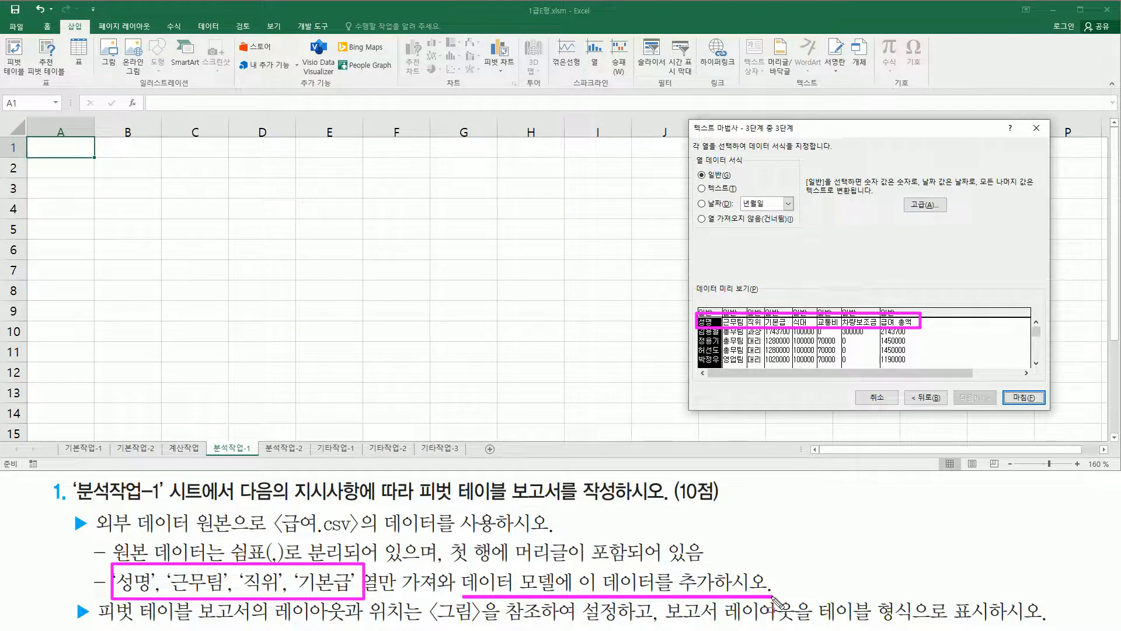
{"action": "key", "text": "Escape"}
{"action": "left_click", "coordinate": [710, 327]}
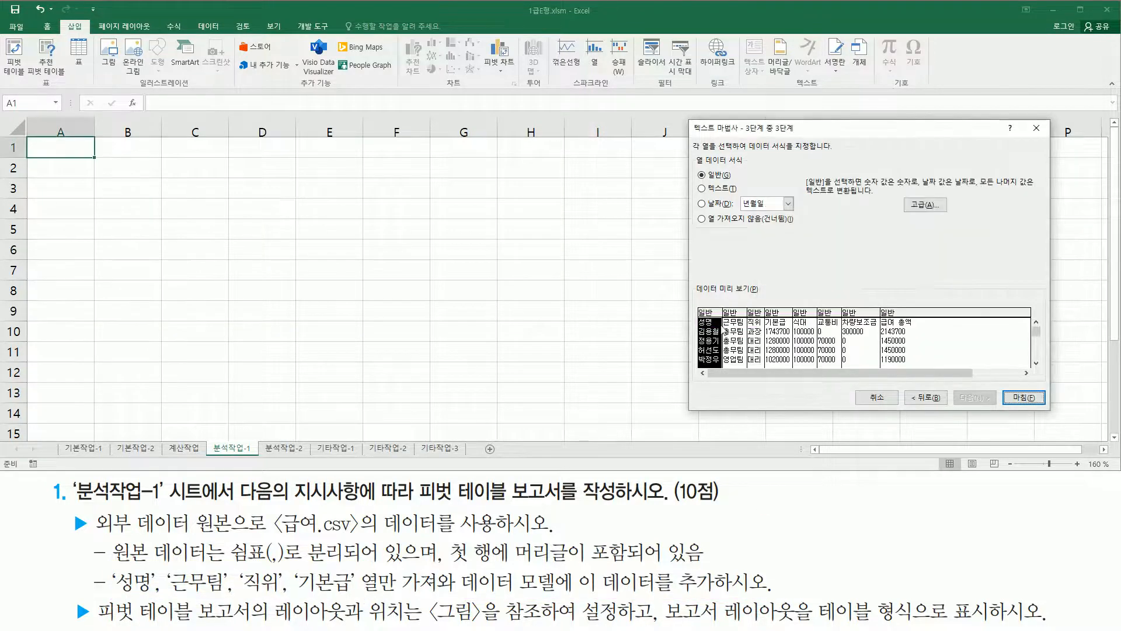
{"action": "left_click", "coordinate": [738, 330]}
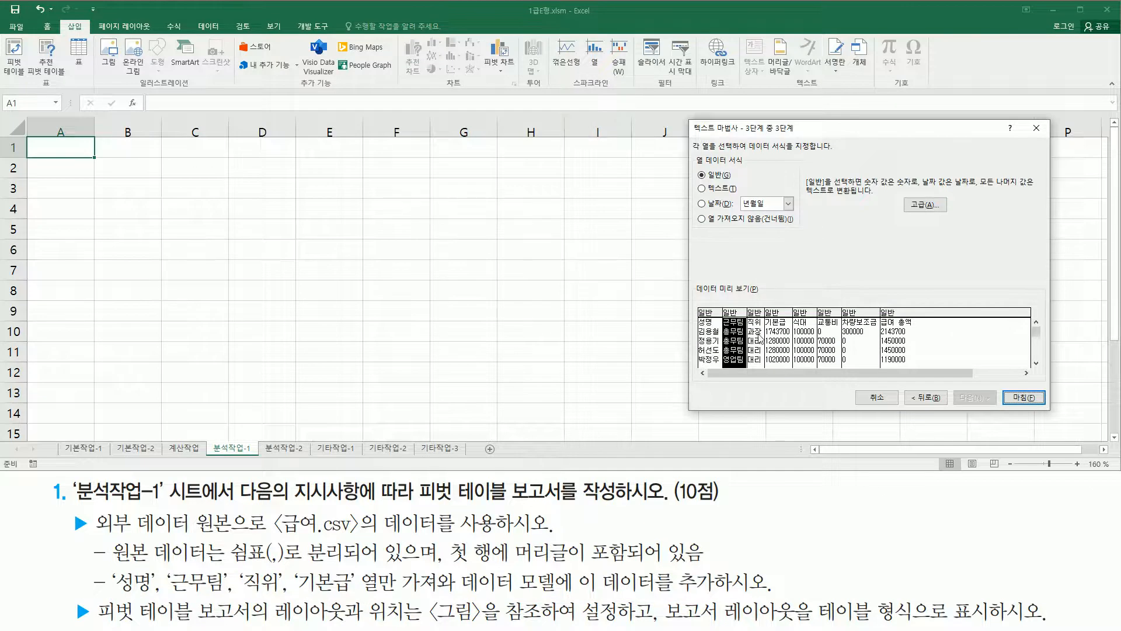
{"action": "left_click", "coordinate": [754, 340]}
{"action": "left_click", "coordinate": [786, 340]}
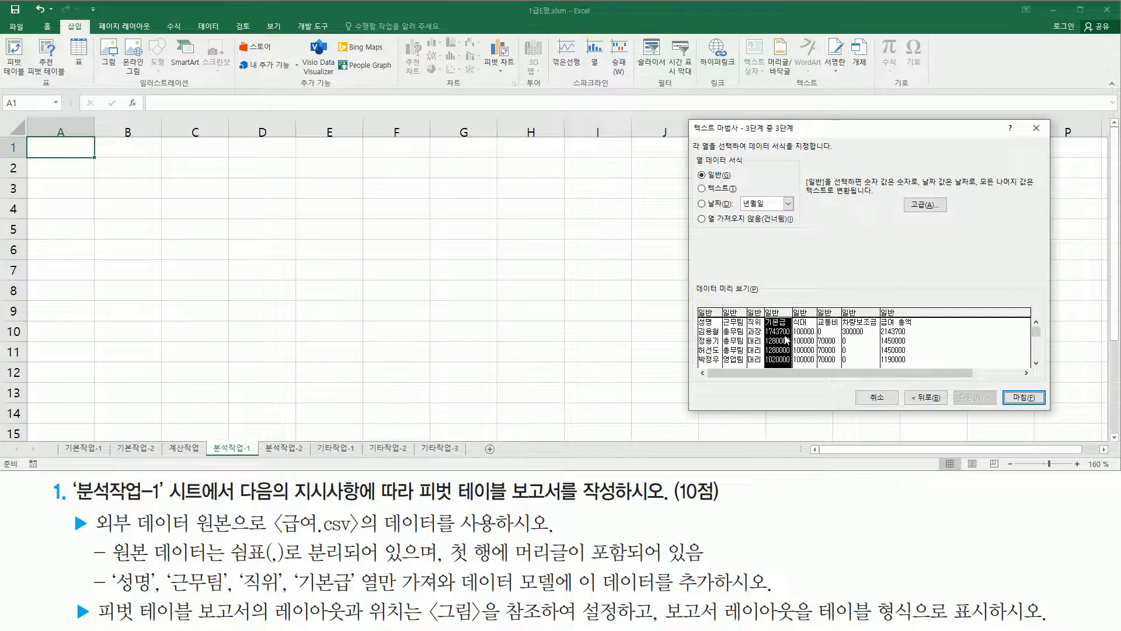
Exclude the 식대 and 교통비 columns from the text import
{"action": "left_click", "coordinate": [810, 330]}
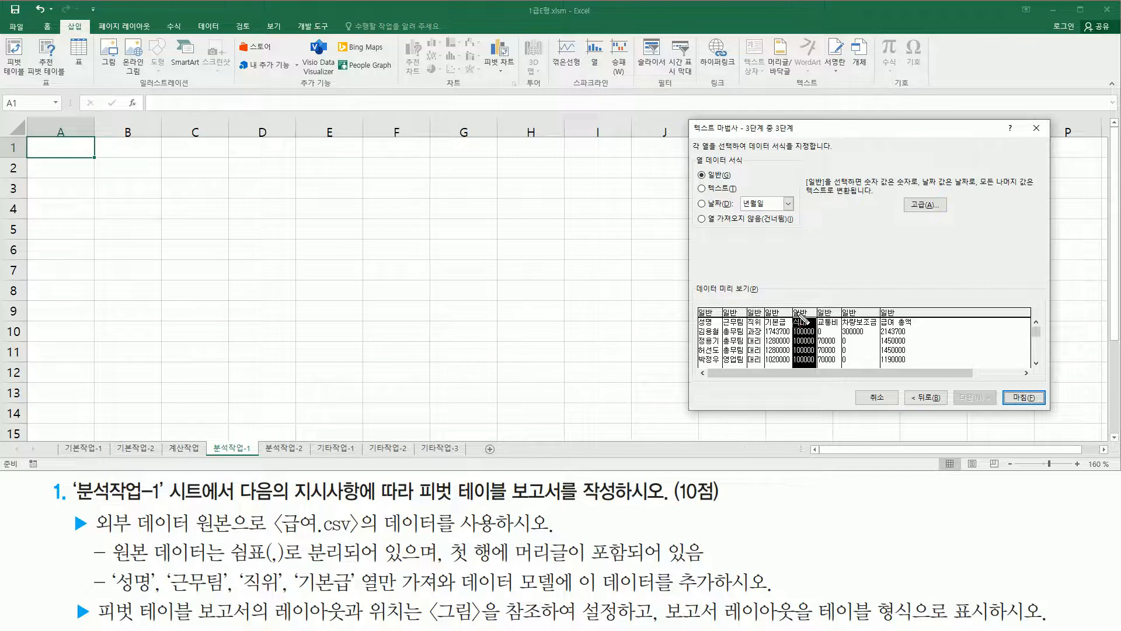
{"action": "left_click_drag", "start_coordinate": [798, 344], "coordinate": [948, 371]}
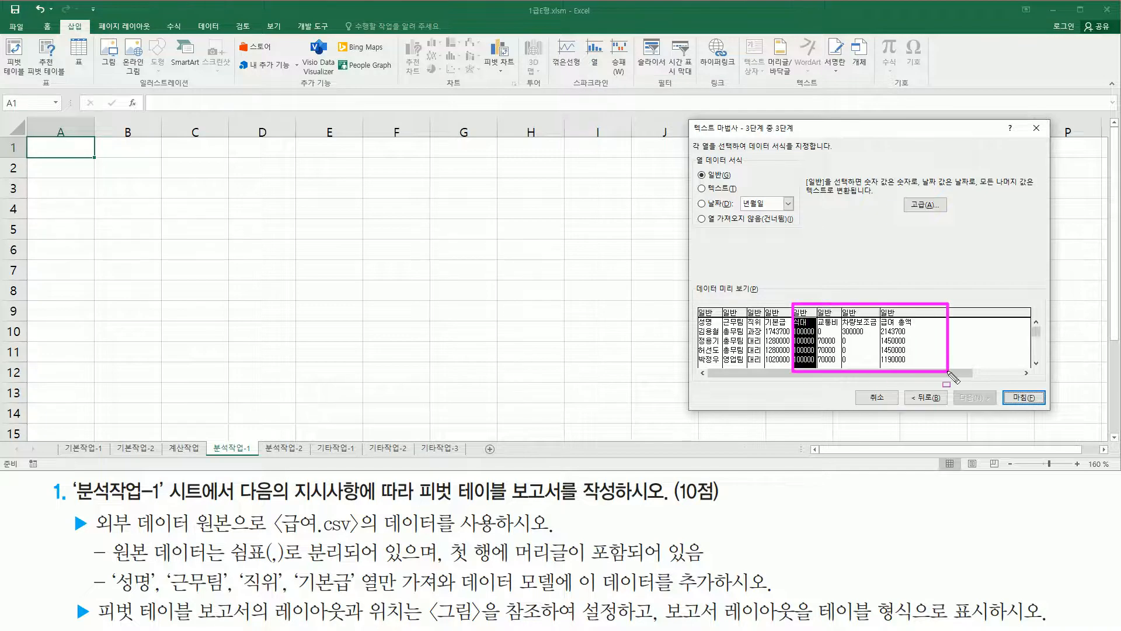
{"action": "key", "text": "Escape"}
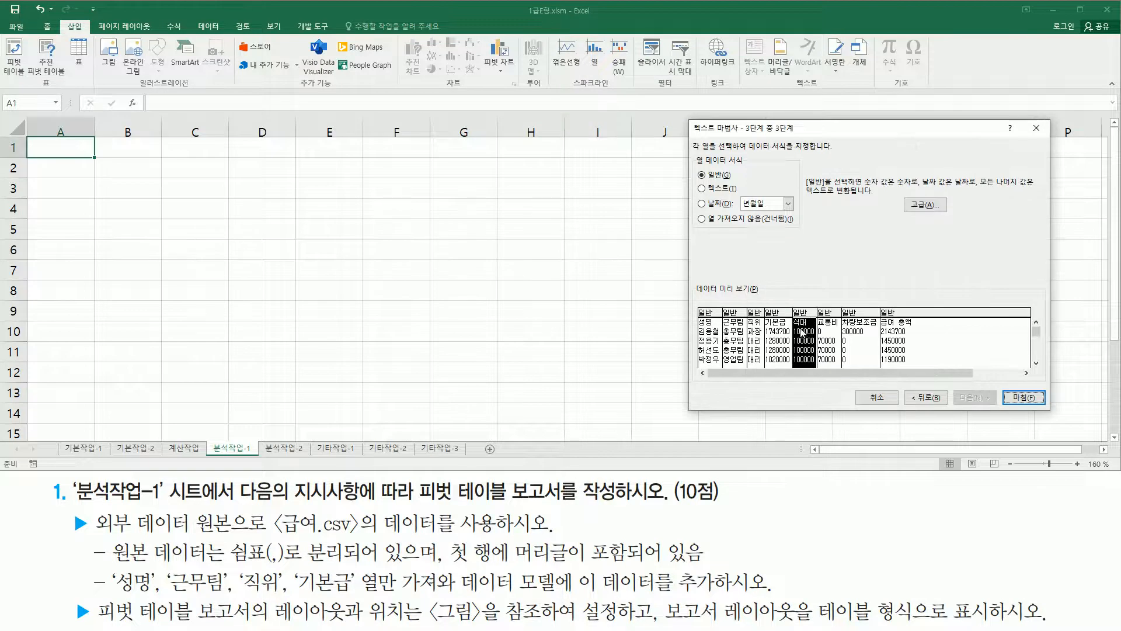
{"action": "left_click", "coordinate": [726, 220]}
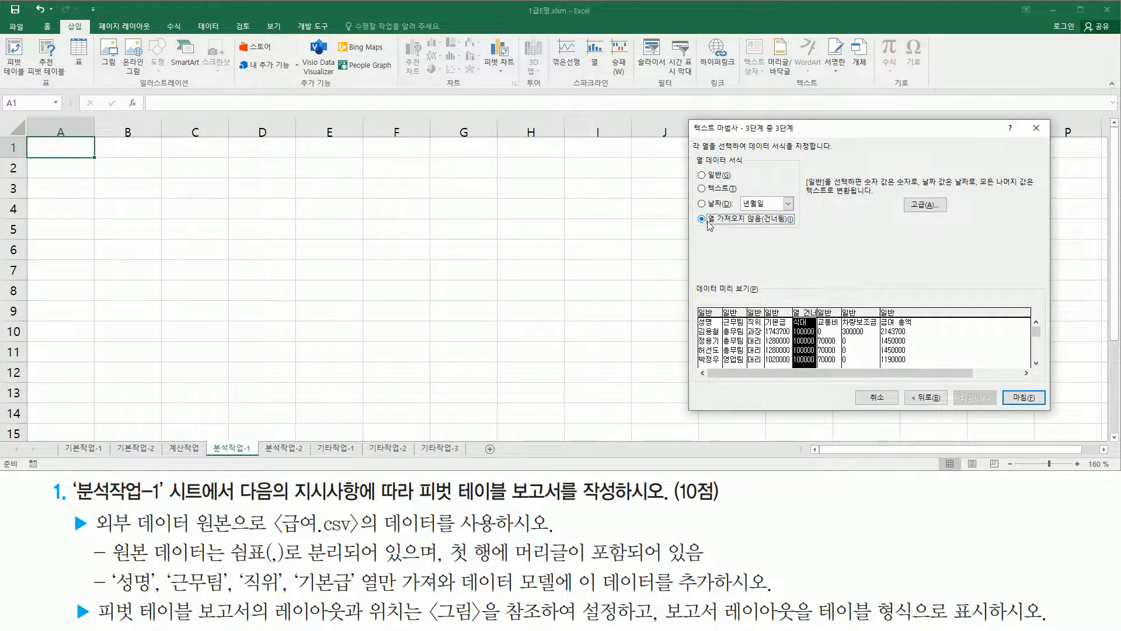
{"action": "left_click_drag", "start_coordinate": [695, 212], "coordinate": [796, 227]}
{"action": "key", "text": "Escape"}
{"action": "left_click", "coordinate": [830, 336]}
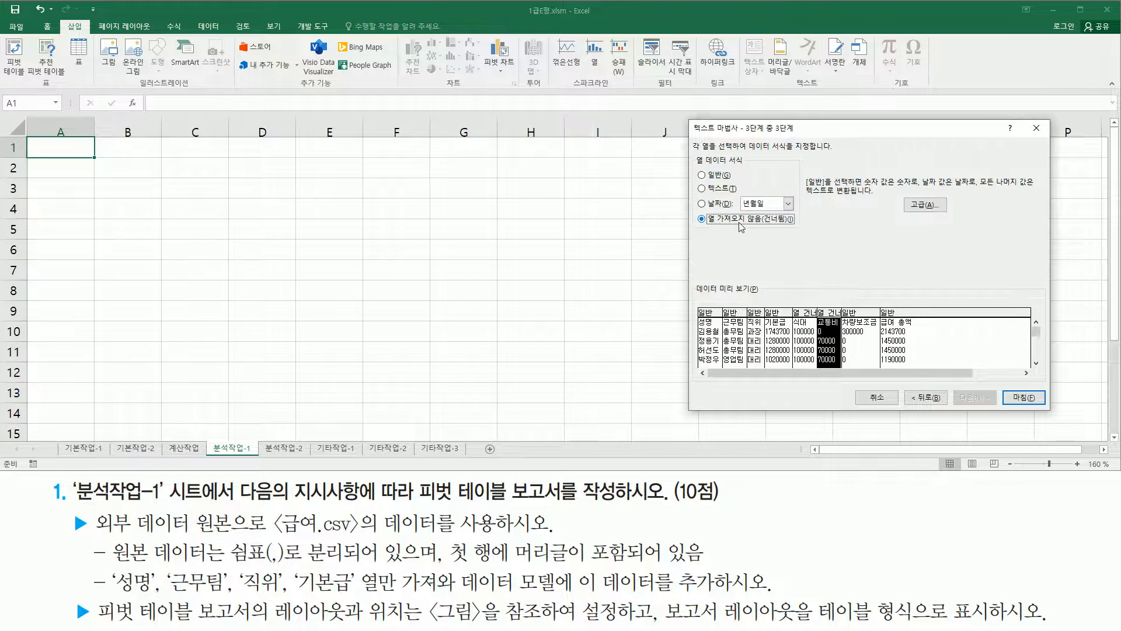
Exclude the 차량보조금 and 급여 총액 columns from the import and finish the text wizard
{"action": "left_click", "coordinate": [856, 333]}
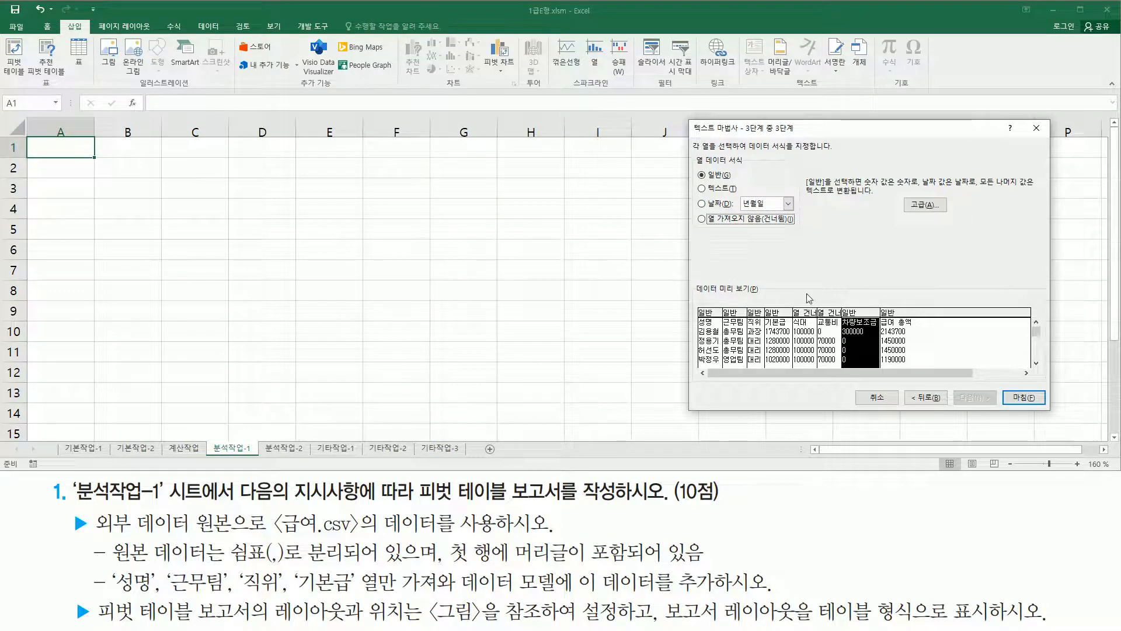
{"action": "left_click", "coordinate": [712, 224]}
{"action": "left_click", "coordinate": [926, 332]}
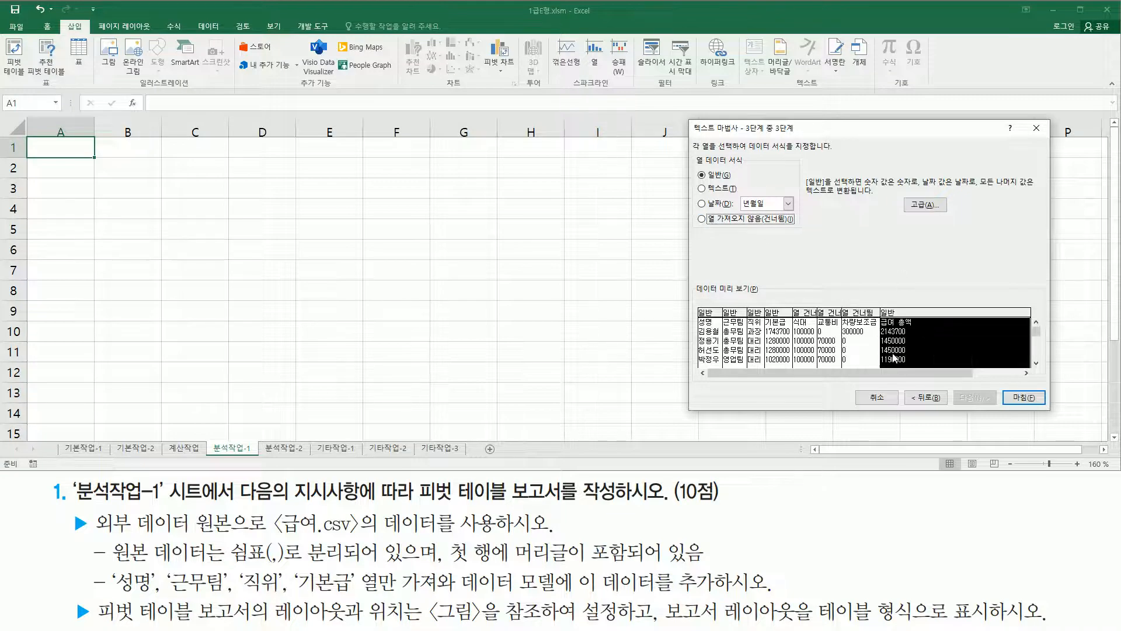
{"action": "left_click", "coordinate": [736, 224]}
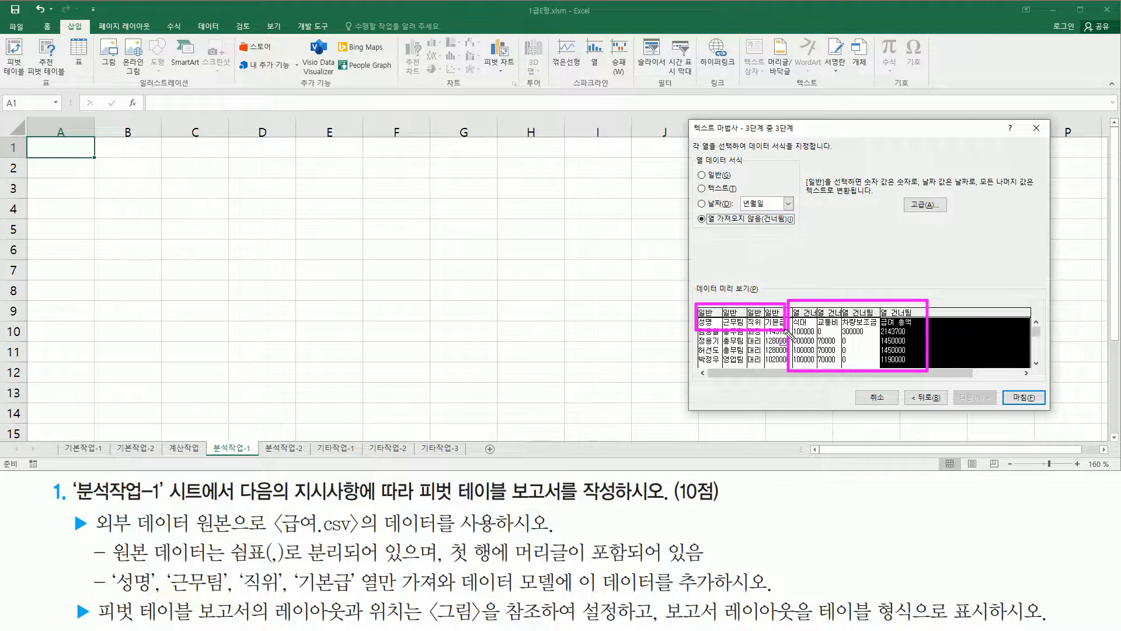
{"action": "left_click", "coordinate": [1018, 395]}
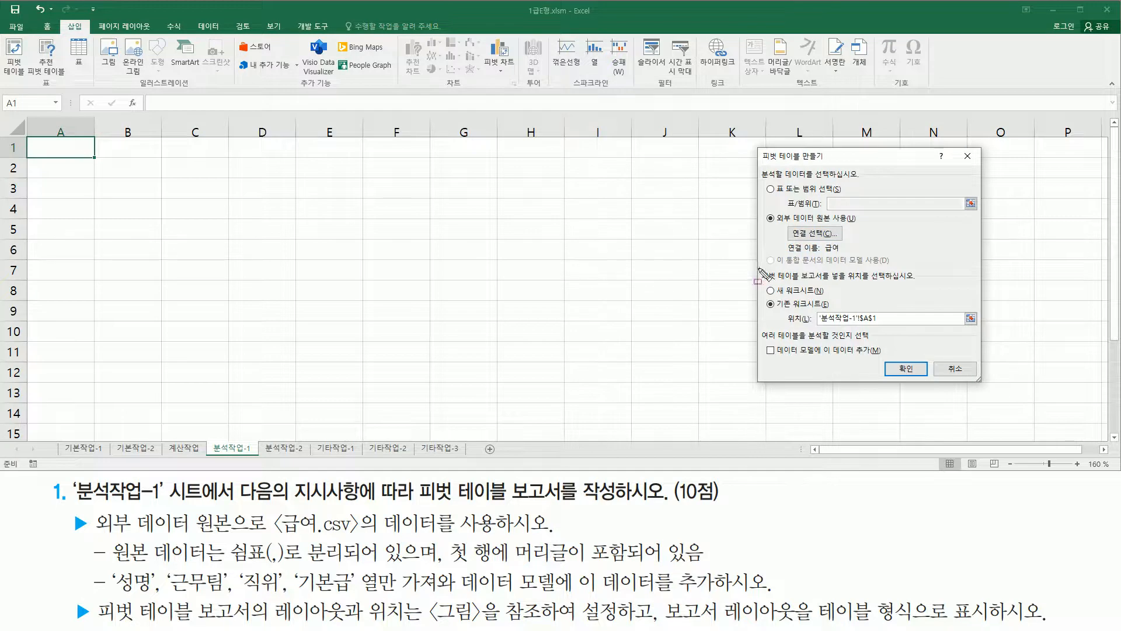
Choose to add the imported 급여 data to the data model when creating the PivotTable
{"action": "mouse_move", "coordinate": [757, 266]}
{"action": "left_mouse_down"}
{"action": "mouse_move", "coordinate": [794, 322]}
{"action": "mouse_move", "coordinate": [894, 326]}
{"action": "mouse_move", "coordinate": [927, 343]}
{"action": "mouse_move", "coordinate": [985, 334]}
{"action": "left_mouse_up"}
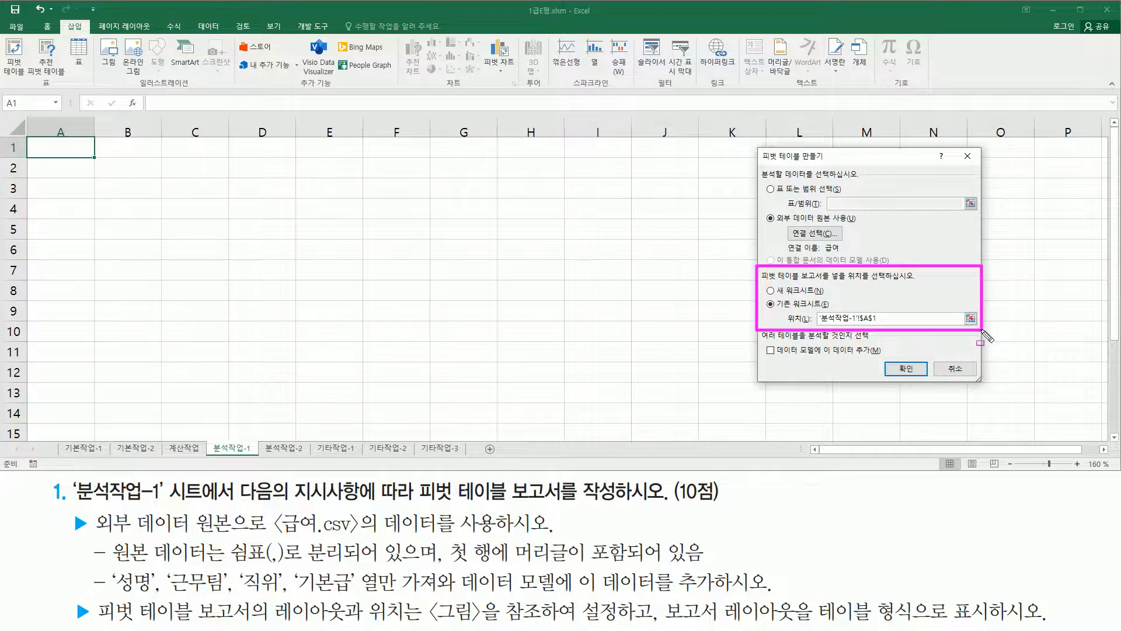
{"action": "left_click_drag", "start_coordinate": [778, 358], "coordinate": [889, 355]}
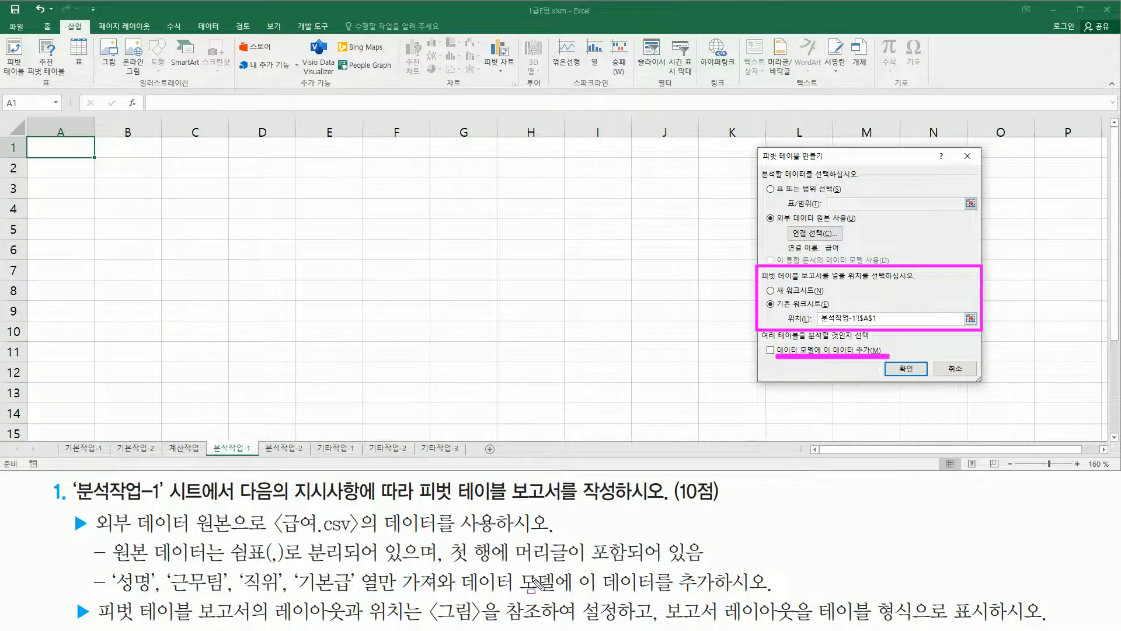
{"action": "left_click_drag", "start_coordinate": [458, 596], "coordinate": [772, 596]}
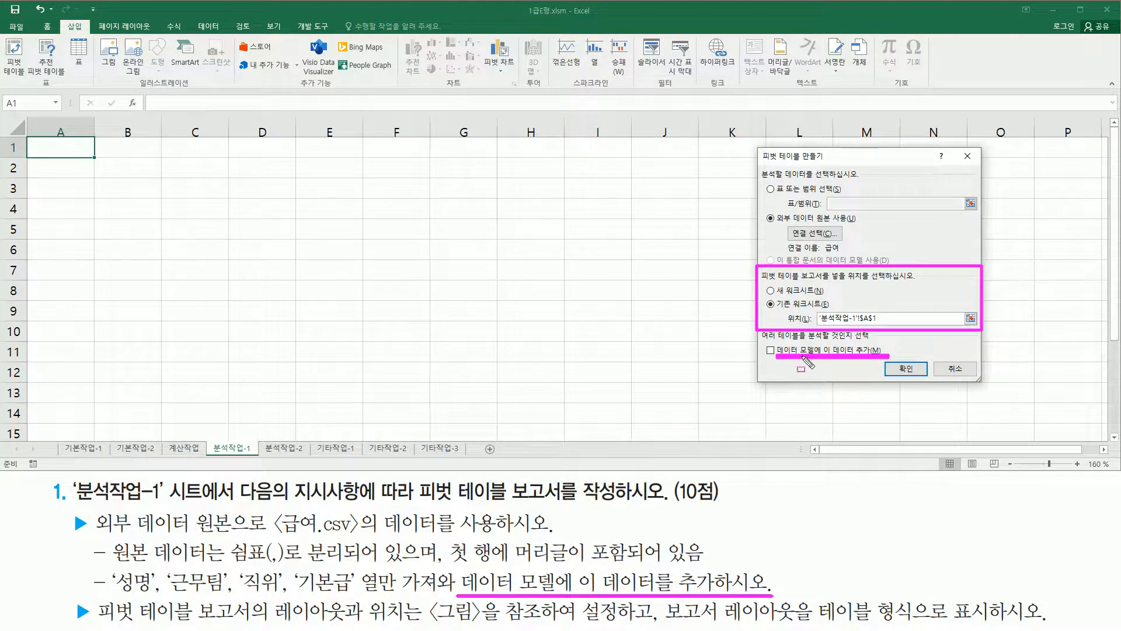
{"action": "left_click_drag", "start_coordinate": [763, 345], "coordinate": [781, 358]}
{"action": "key", "text": "Escape"}
{"action": "left_click", "coordinate": [771, 350]}
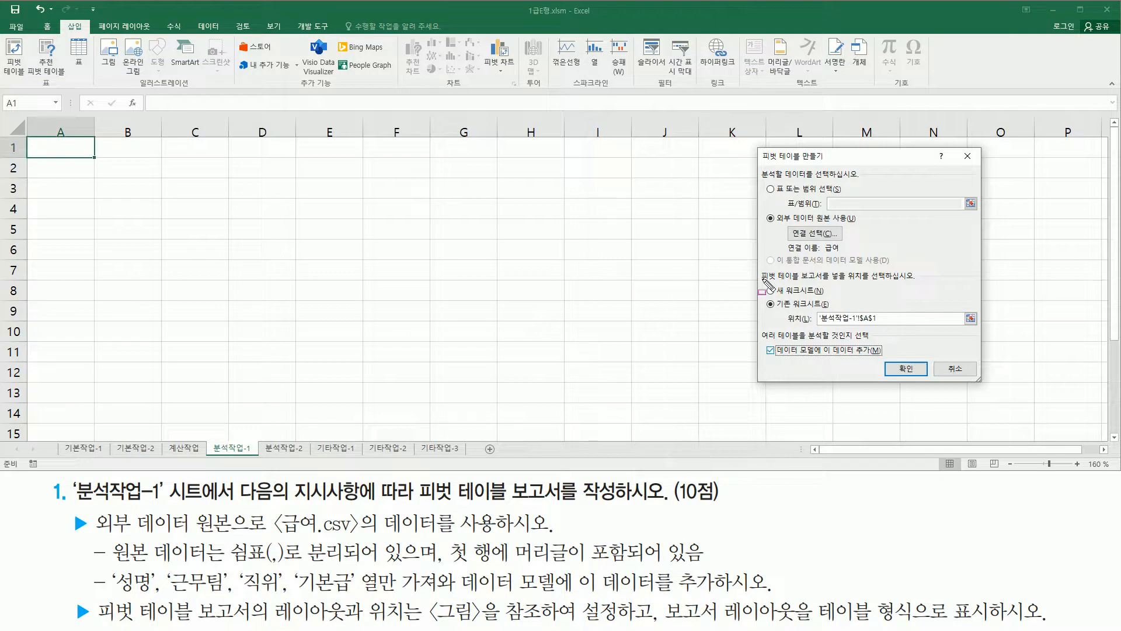
{"action": "left_click_drag", "start_coordinate": [762, 281], "coordinate": [920, 280]}
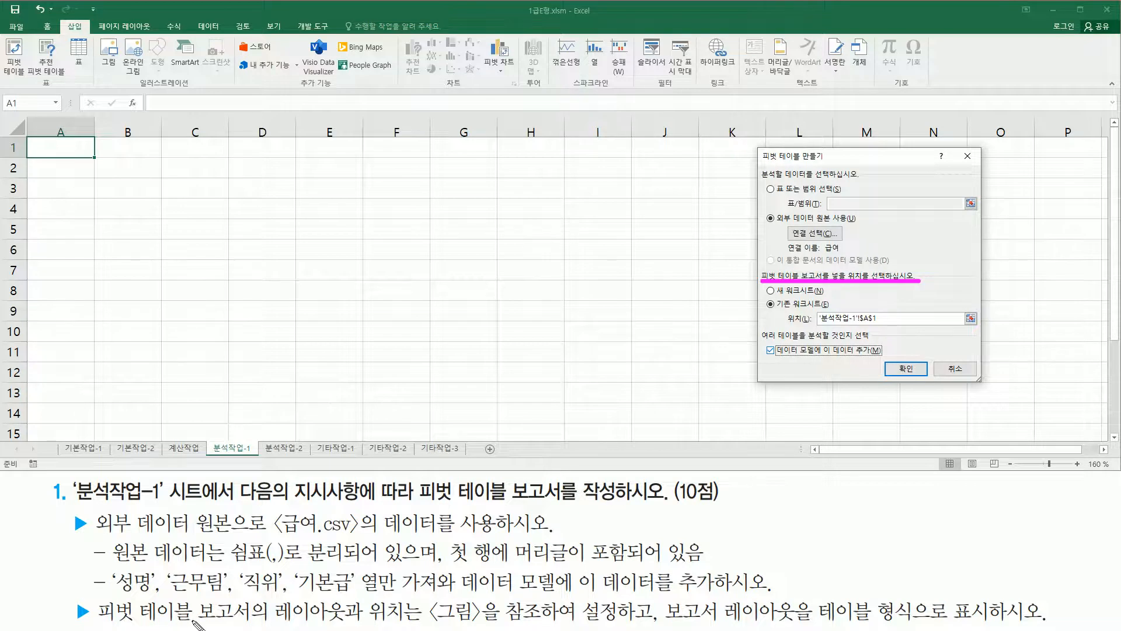
{"action": "mouse_move", "coordinate": [270, 623]}
{"action": "left_mouse_down"}
{"action": "mouse_move", "coordinate": [477, 616]}
{"action": "mouse_move", "coordinate": [546, 628]}
{"action": "left_mouse_up"}
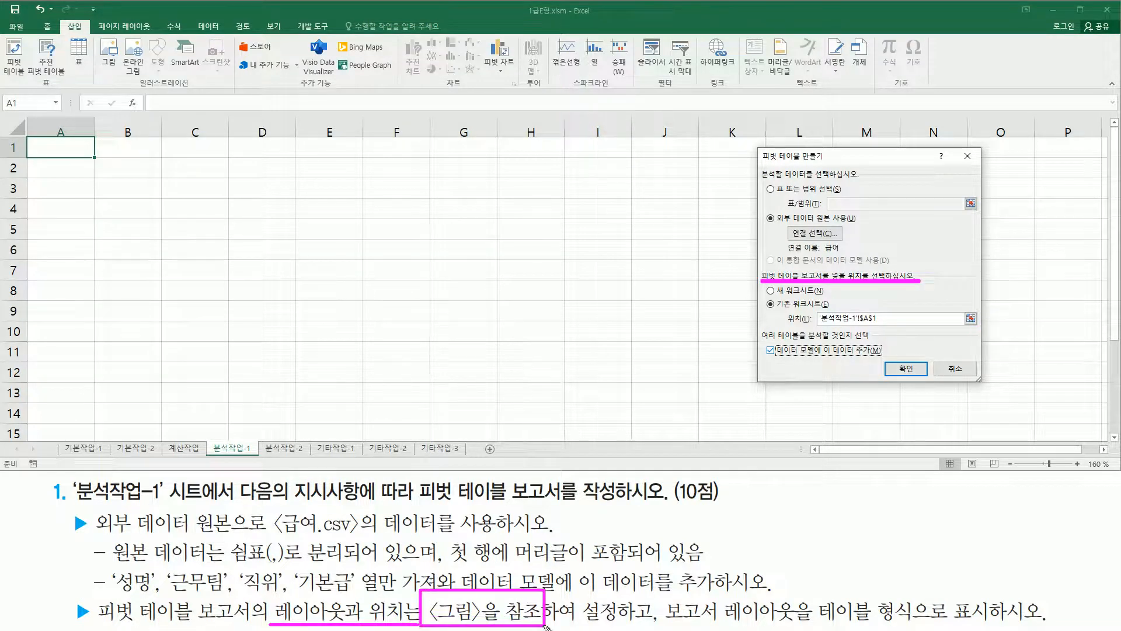
{"action": "key", "text": "Escape"}
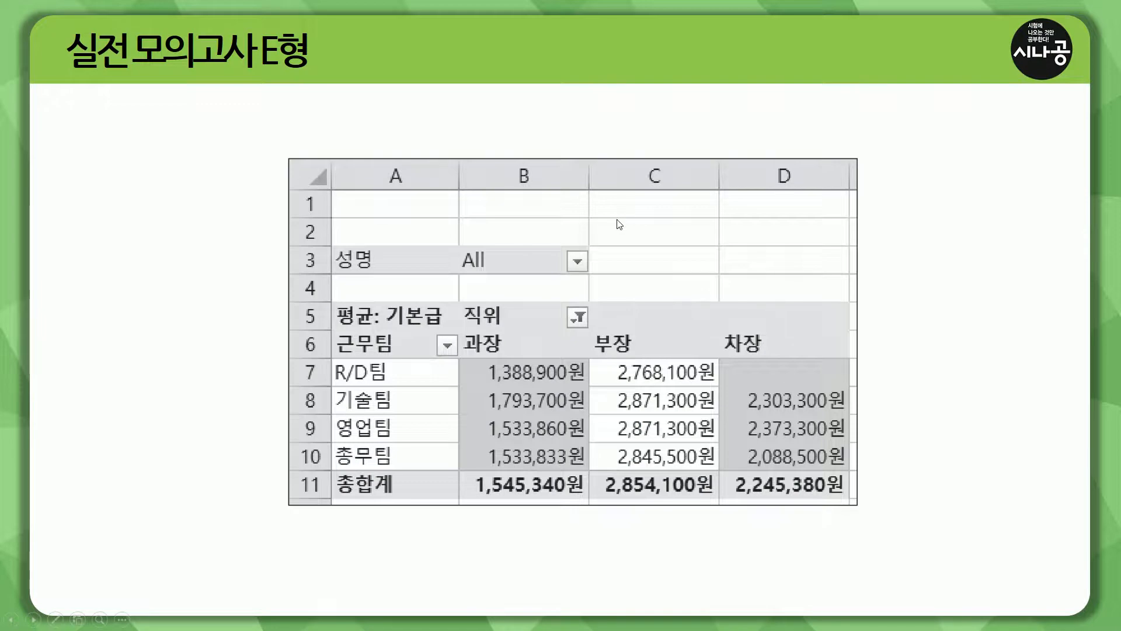
{"action": "key", "text": "ctrl+p"}
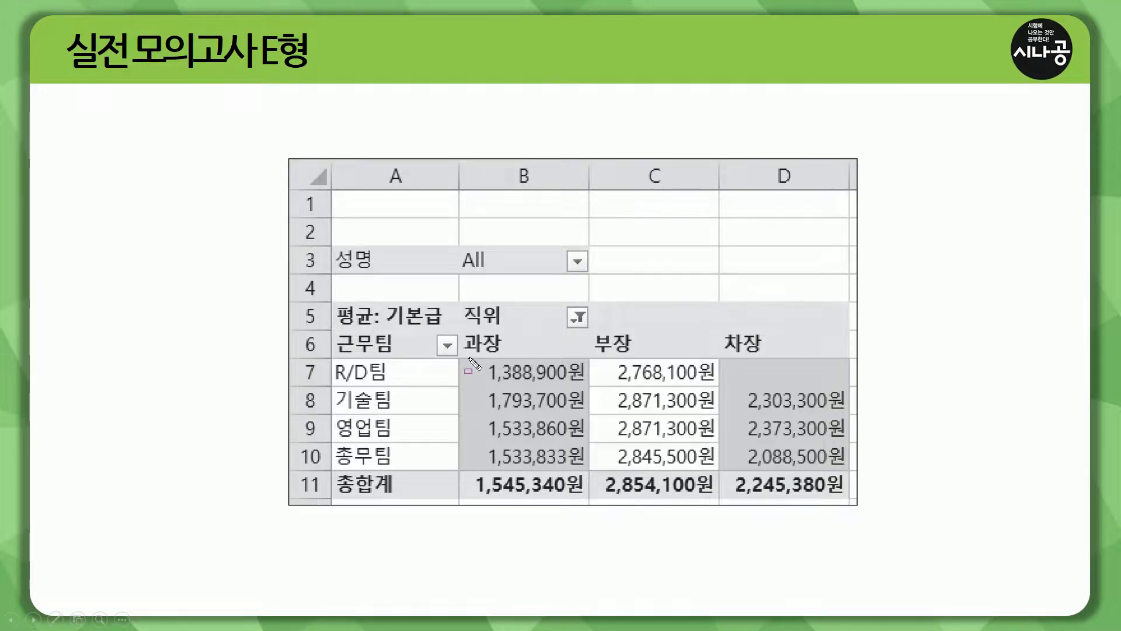
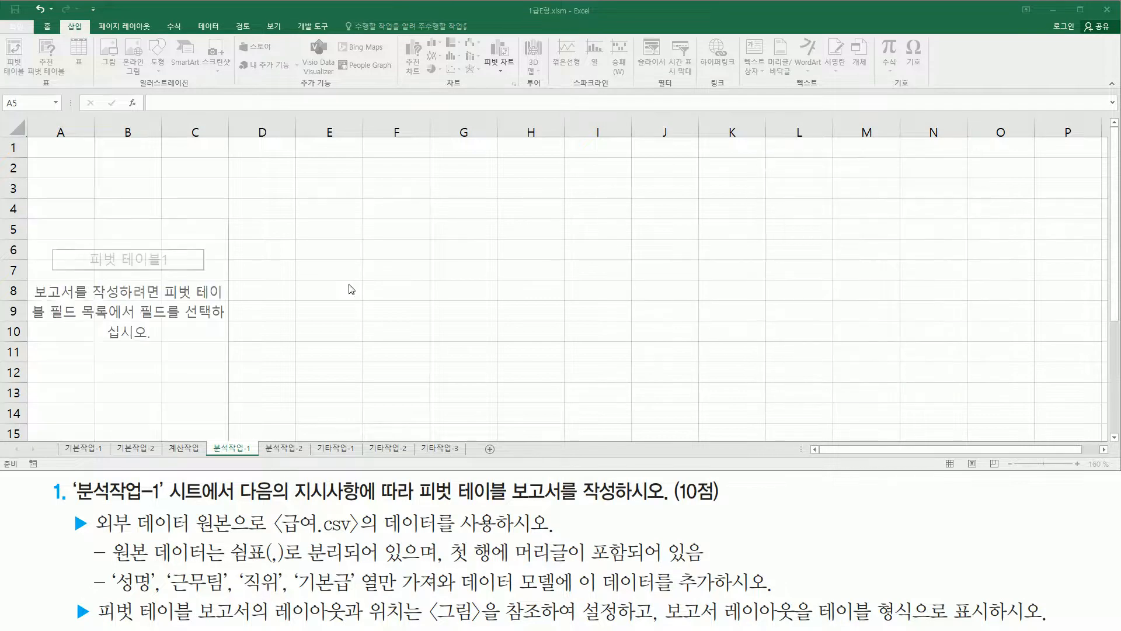
{"action": "mouse_move", "coordinate": [28, 219]}
{"action": "left_mouse_down"}
{"action": "mouse_move", "coordinate": [96, 255]}
{"action": "mouse_move", "coordinate": [225, 361]}
{"action": "mouse_move", "coordinate": [229, 439]}
{"action": "left_mouse_up"}
{"action": "left_click_drag", "start_coordinate": [884, 127], "coordinate": [985, 143]}
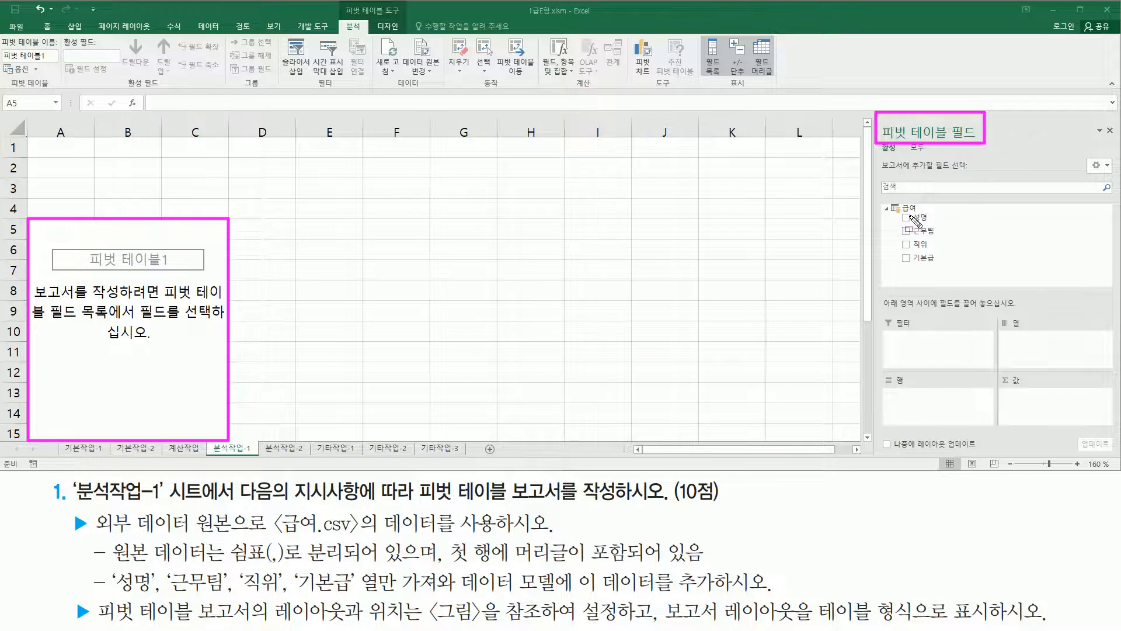
{"action": "left_click_drag", "start_coordinate": [895, 211], "coordinate": [949, 268]}
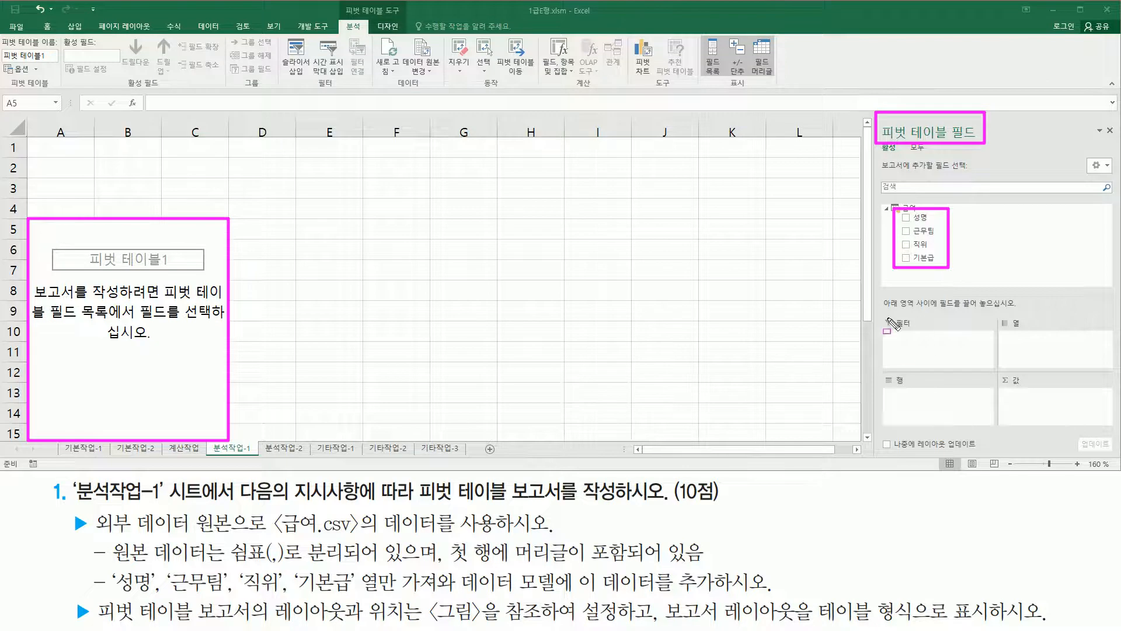
{"action": "mouse_move", "coordinate": [876, 310]}
{"action": "left_mouse_down"}
{"action": "mouse_move", "coordinate": [1002, 417]}
{"action": "mouse_move", "coordinate": [1118, 431]}
{"action": "left_mouse_up"}
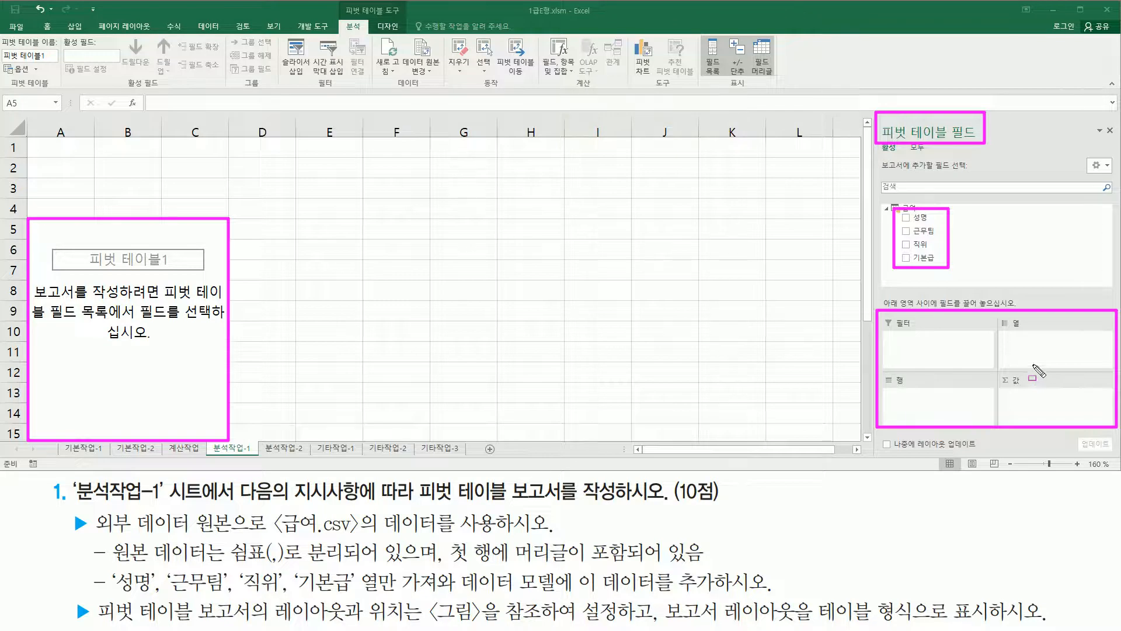
{"action": "key", "text": "Escape"}
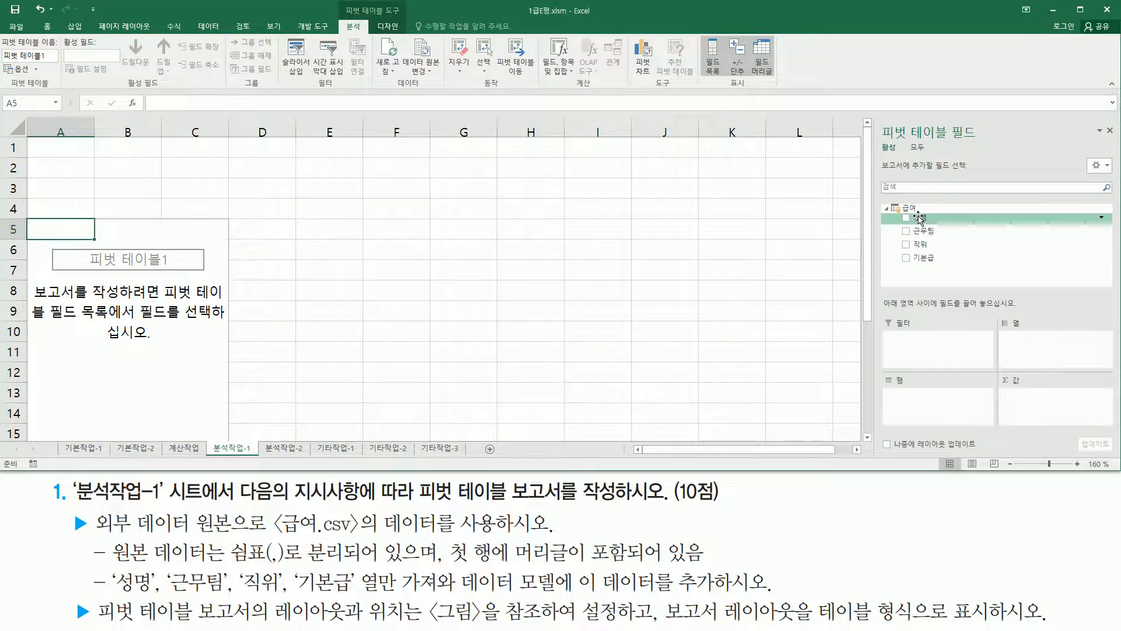
Lay out the PivotTable with 성명 as filter, 근무팀 as rows, 직위 as columns and 기본급 as values
{"action": "left_click_drag", "start_coordinate": [919, 218], "coordinate": [942, 349]}
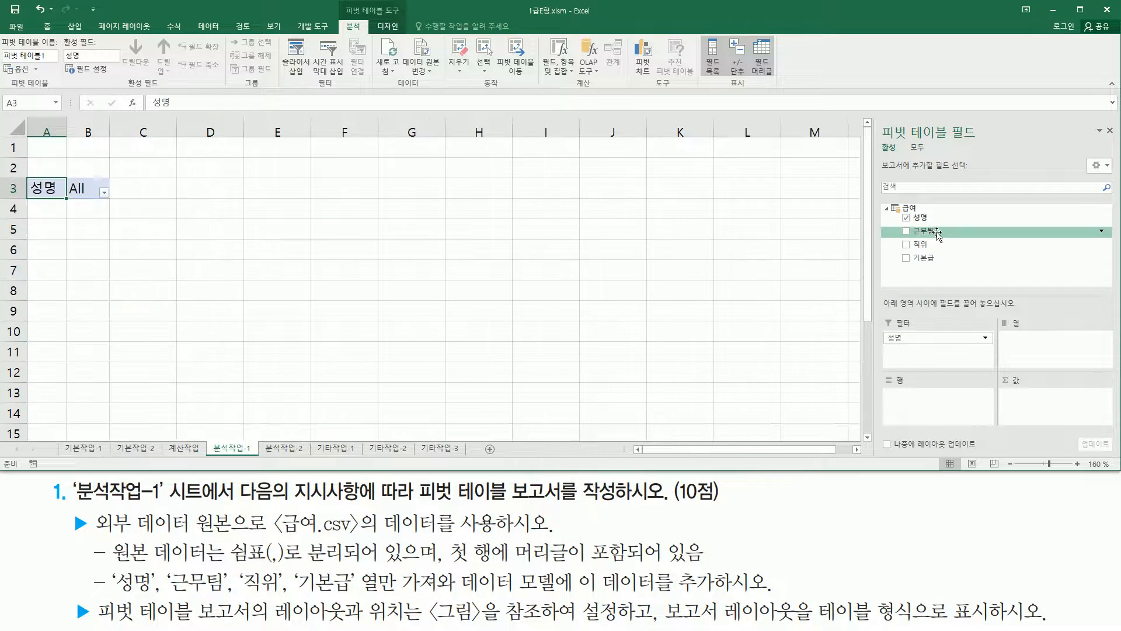
{"action": "left_click_drag", "start_coordinate": [937, 234], "coordinate": [955, 418]}
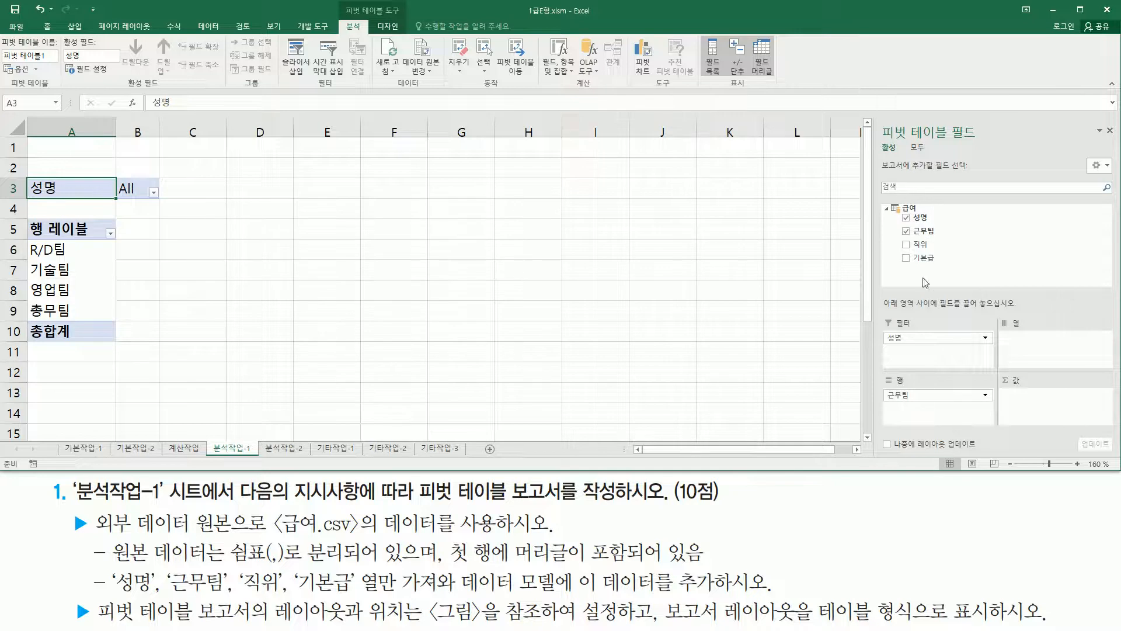
{"action": "left_click_drag", "start_coordinate": [926, 244], "coordinate": [1032, 346]}
{"action": "left_click_drag", "start_coordinate": [926, 261], "coordinate": [1036, 408]}
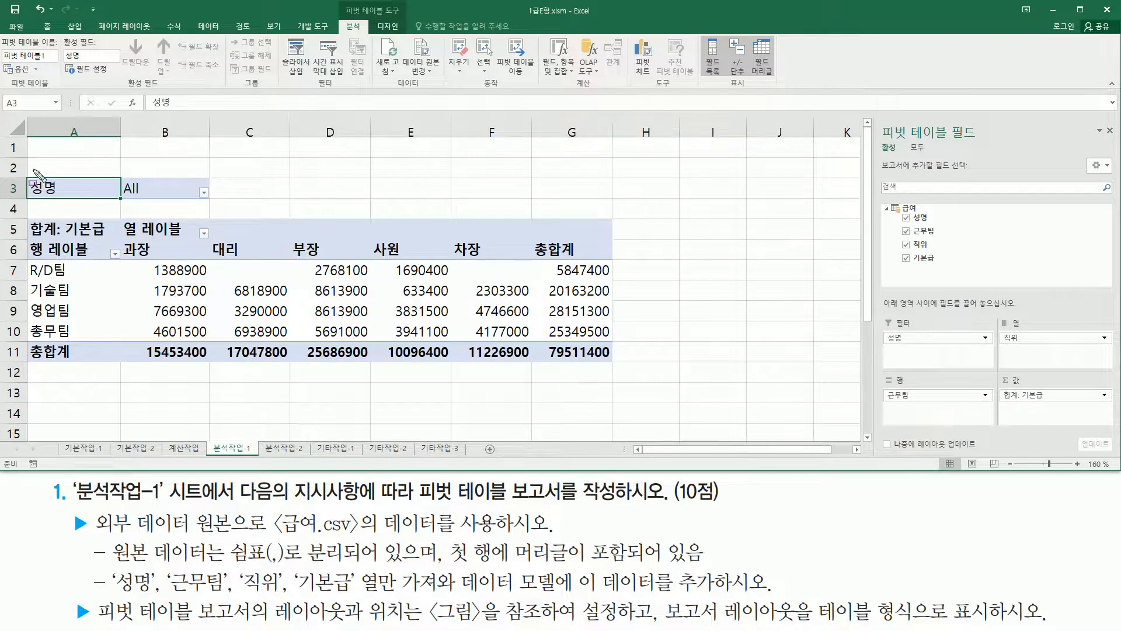
{"action": "mouse_move", "coordinate": [28, 173]}
{"action": "left_mouse_down"}
{"action": "mouse_move", "coordinate": [244, 349]}
{"action": "mouse_move", "coordinate": [619, 379]}
{"action": "left_mouse_up"}
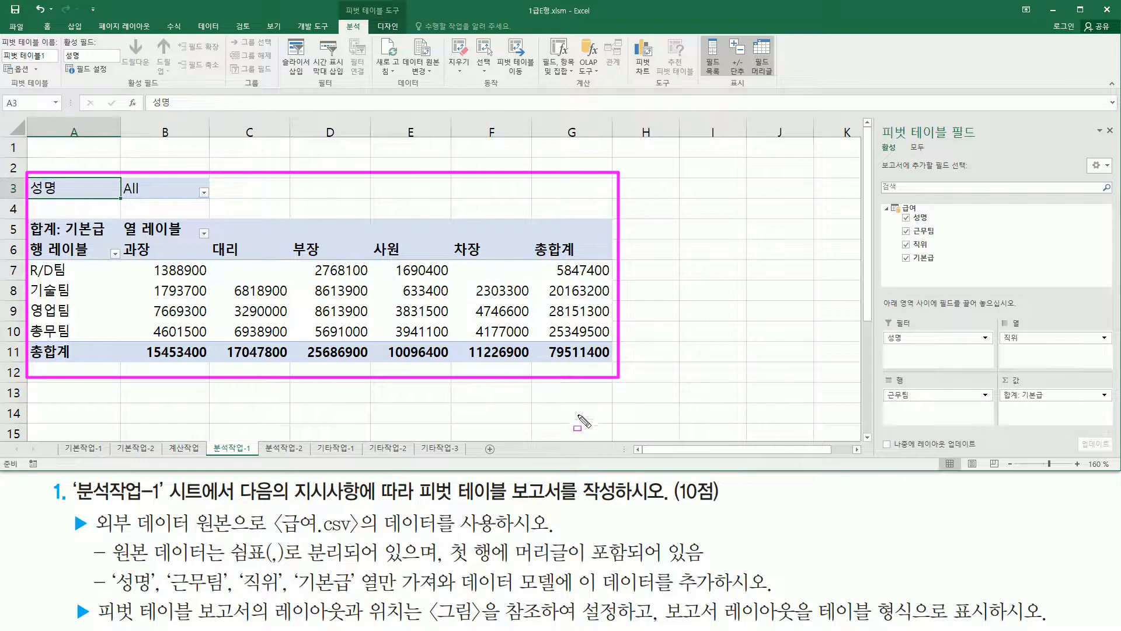
{"action": "mouse_move", "coordinate": [142, 264]}
{"action": "left_mouse_down"}
{"action": "mouse_move", "coordinate": [199, 352]}
{"action": "mouse_move", "coordinate": [518, 345]}
{"action": "left_mouse_up"}
{"action": "left_click_drag", "start_coordinate": [63, 237], "coordinate": [115, 236]}
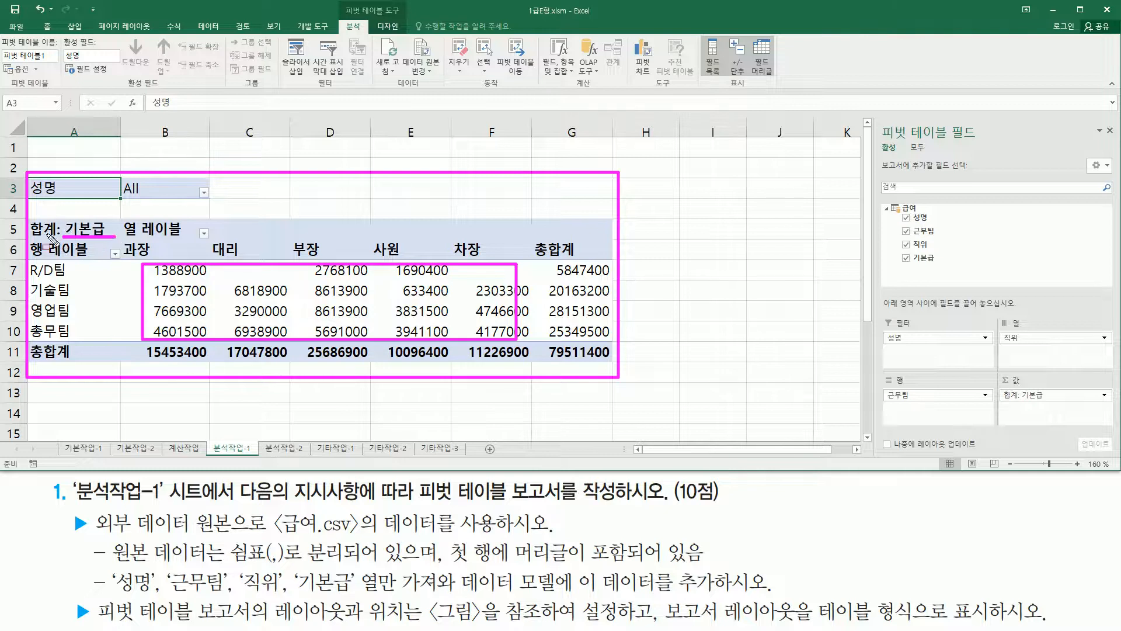
{"action": "left_click_drag", "start_coordinate": [31, 209], "coordinate": [60, 238]}
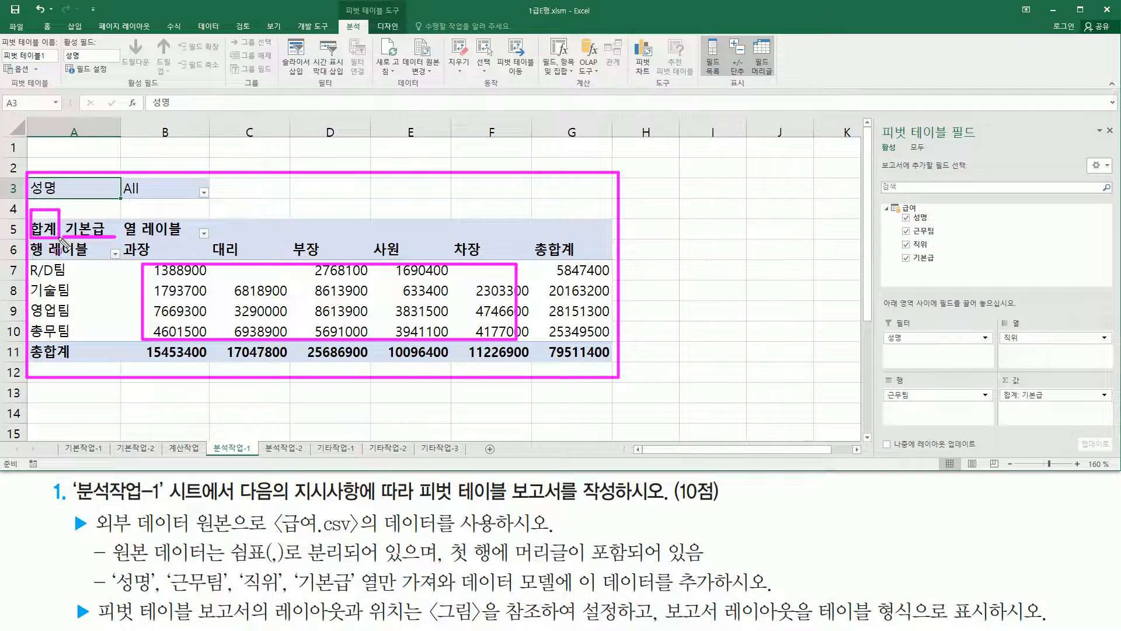
{"action": "key", "text": "Escape"}
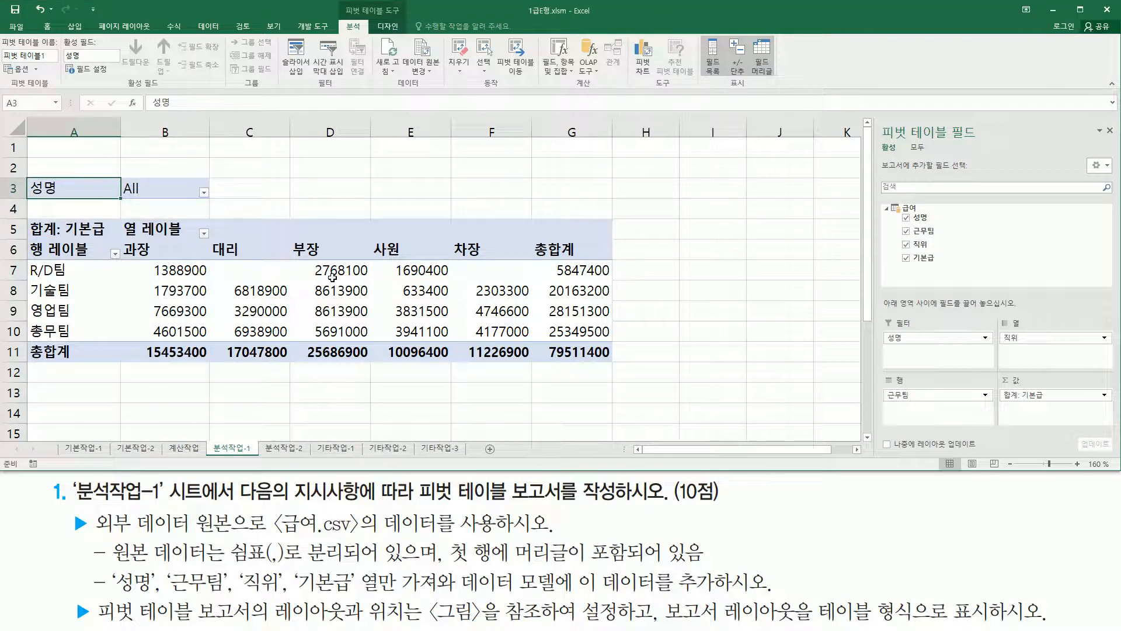
Summarize the 기본급 values in the PivotTable by average (평균) instead of sum
{"action": "left_click", "coordinate": [332, 277]}
{"action": "left_click", "coordinate": [282, 315]}
{"action": "left_click", "coordinate": [204, 277]}
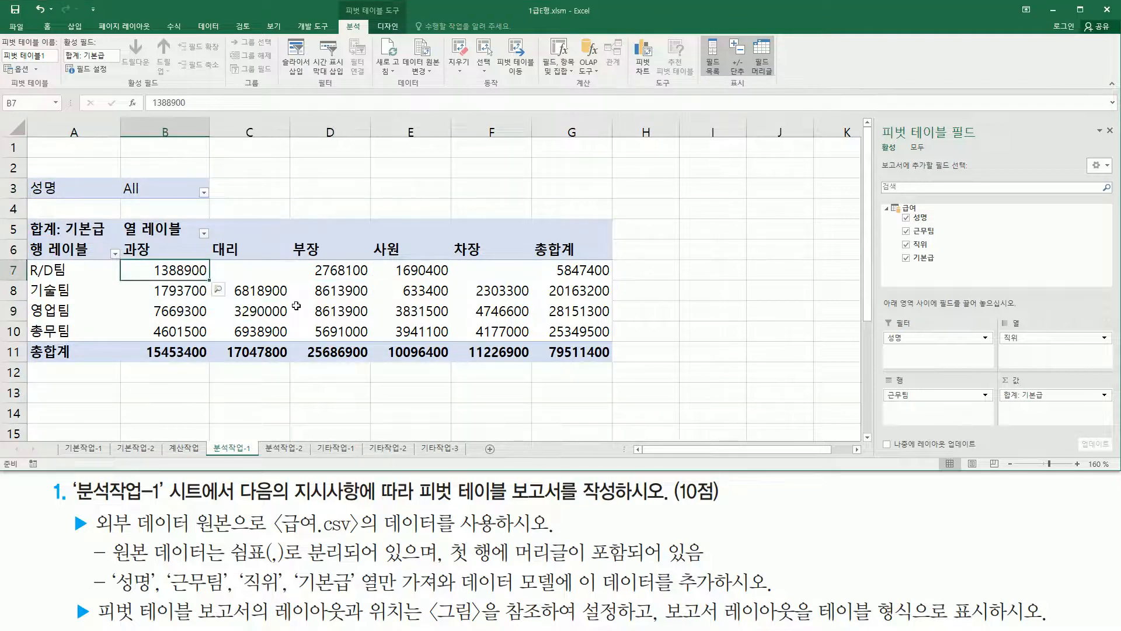
{"action": "left_click", "coordinate": [298, 307]}
{"action": "left_click", "coordinate": [352, 271]}
{"action": "left_click", "coordinate": [397, 272]}
{"action": "left_click", "coordinate": [339, 307]}
{"action": "left_click", "coordinate": [341, 289]}
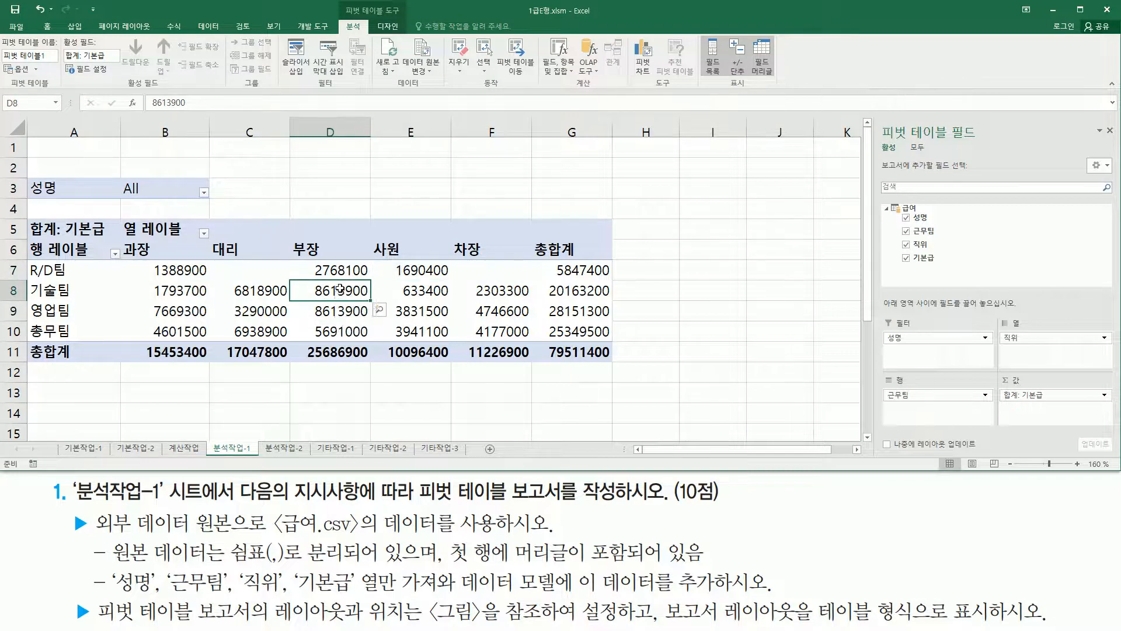
{"action": "right_click", "coordinate": [341, 289]}
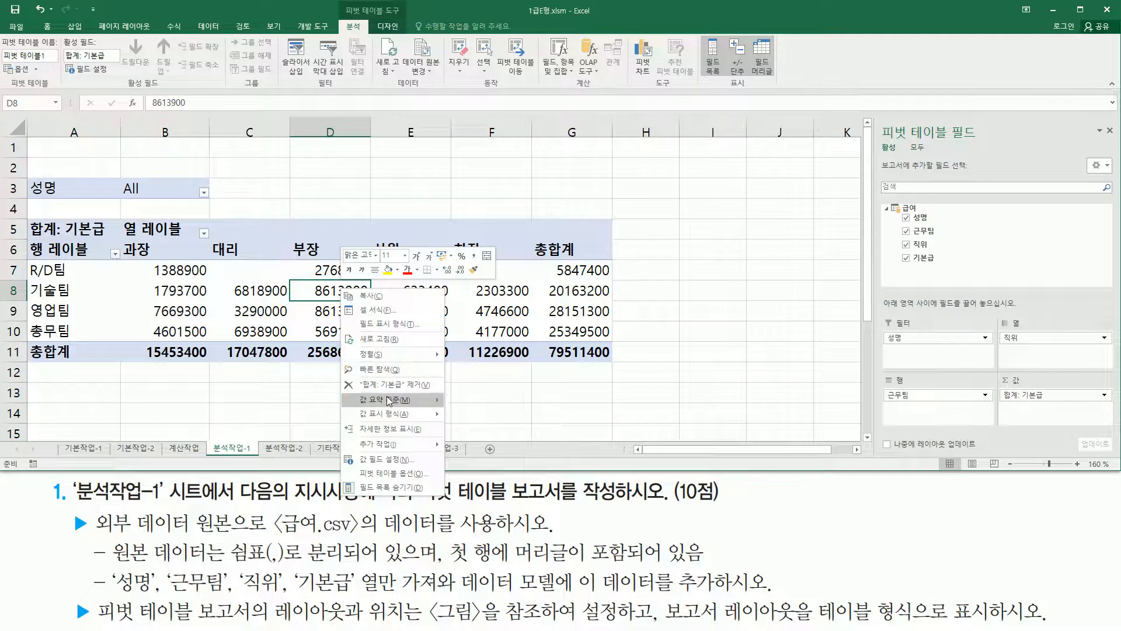
{"action": "mouse_move", "coordinate": [408, 399]}
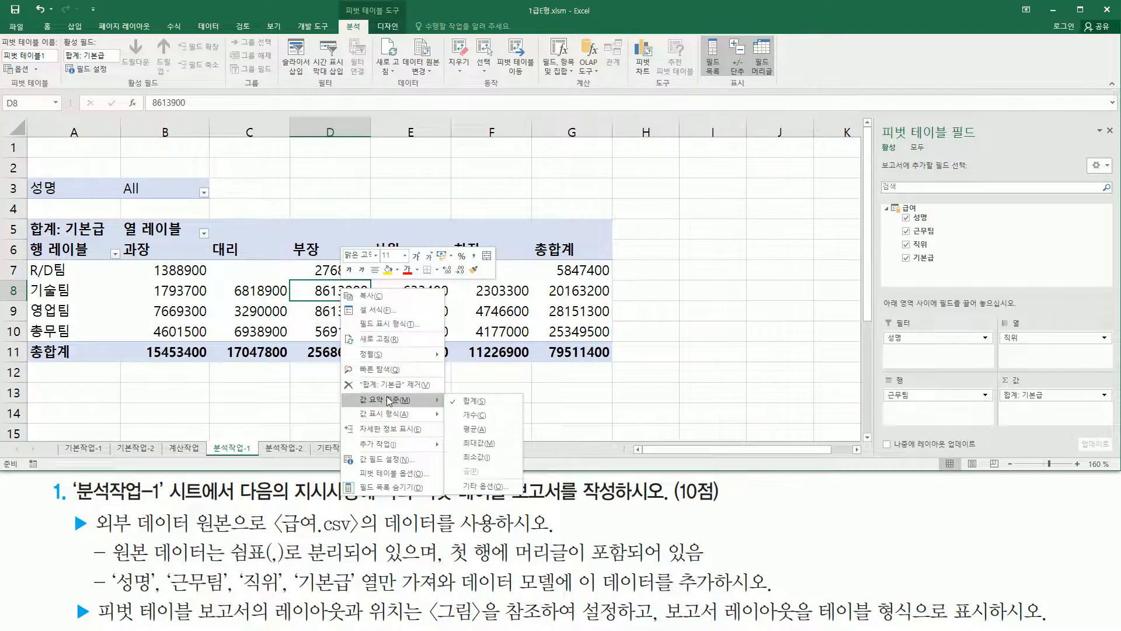
{"action": "left_click", "coordinate": [486, 432]}
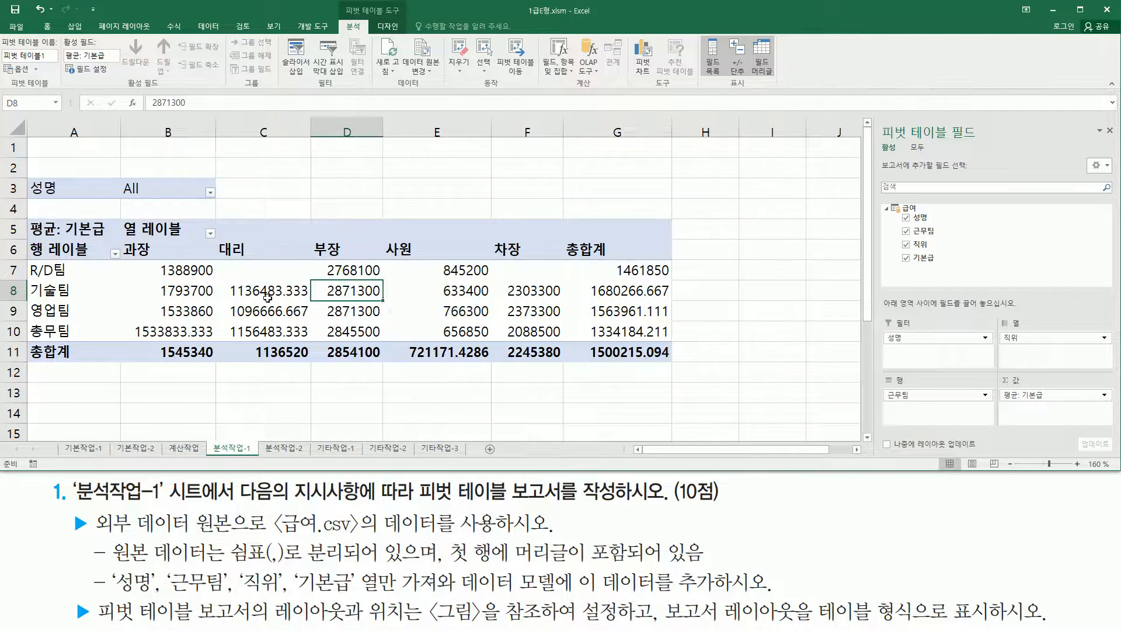
{"action": "left_click", "coordinate": [268, 297]}
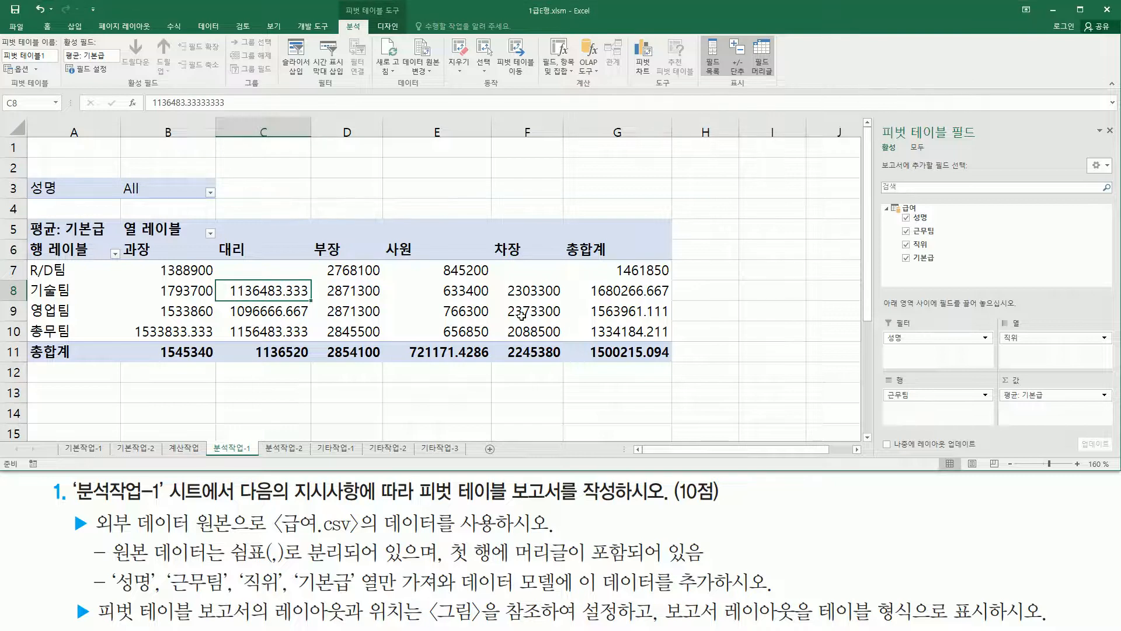
{"action": "mouse_move", "coordinate": [662, 594]}
{"action": "left_mouse_down"}
{"action": "mouse_move", "coordinate": [681, 624]}
{"action": "mouse_move", "coordinate": [987, 624]}
{"action": "left_mouse_up"}
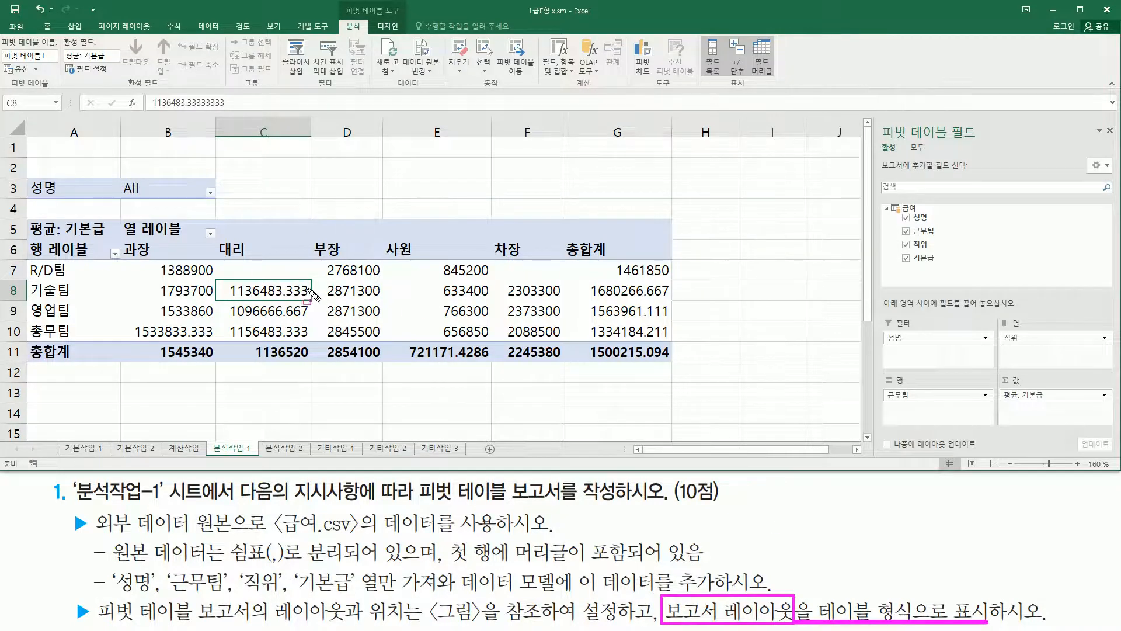
{"action": "key", "text": "Escape"}
{"action": "left_click", "coordinate": [349, 270]}
{"action": "left_click", "coordinate": [350, 291]}
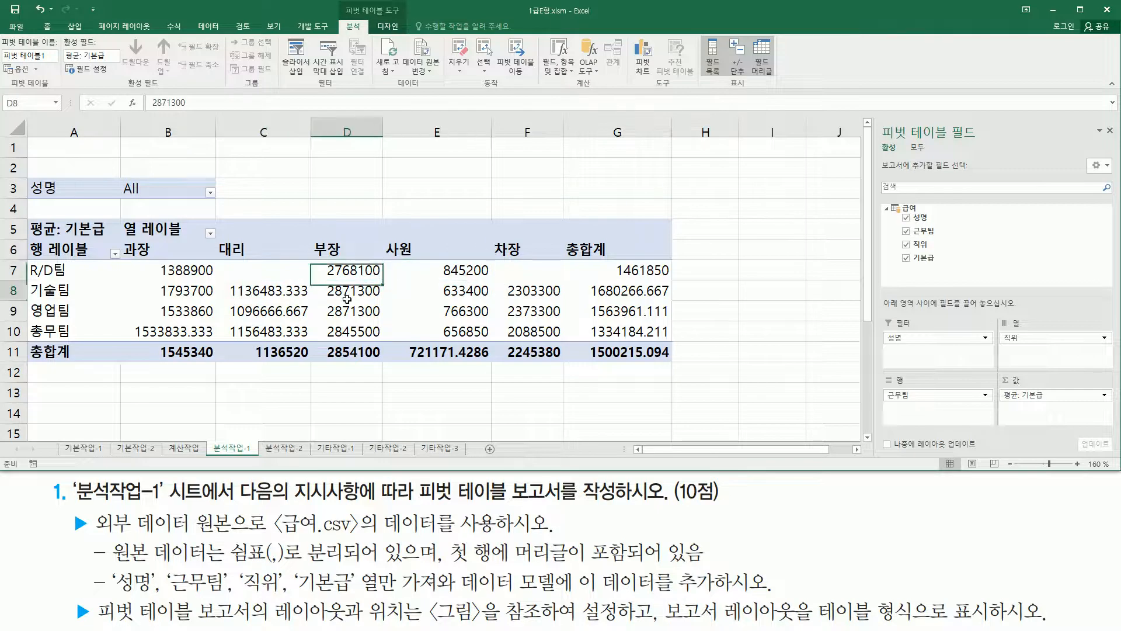
{"action": "left_click", "coordinate": [286, 291]}
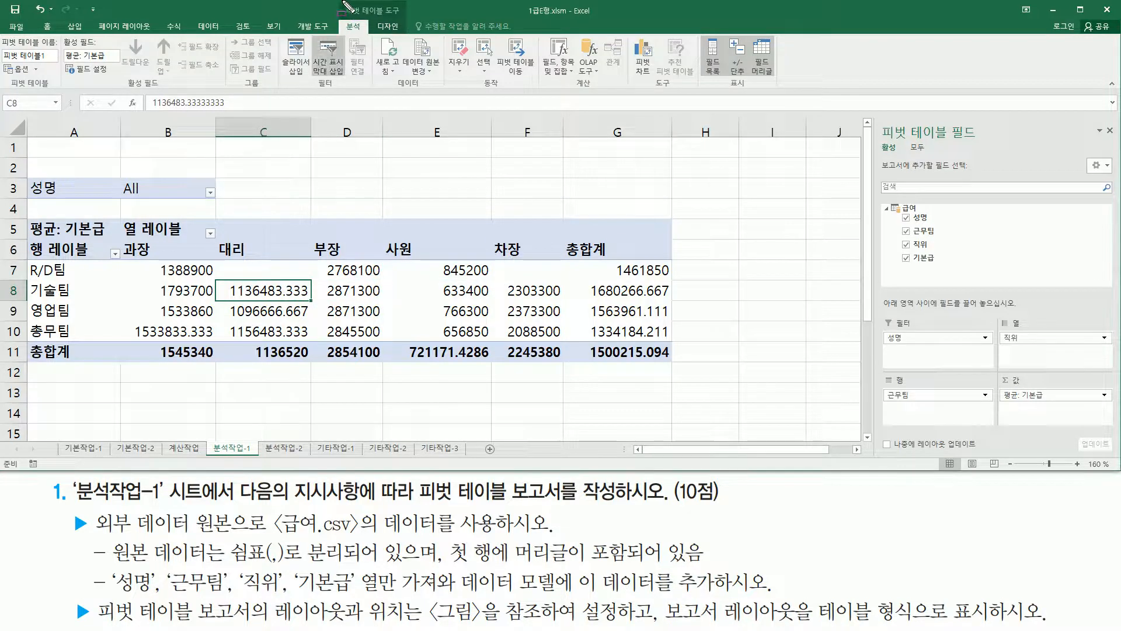
{"action": "left_click_drag", "start_coordinate": [352, 16], "coordinate": [405, 18]}
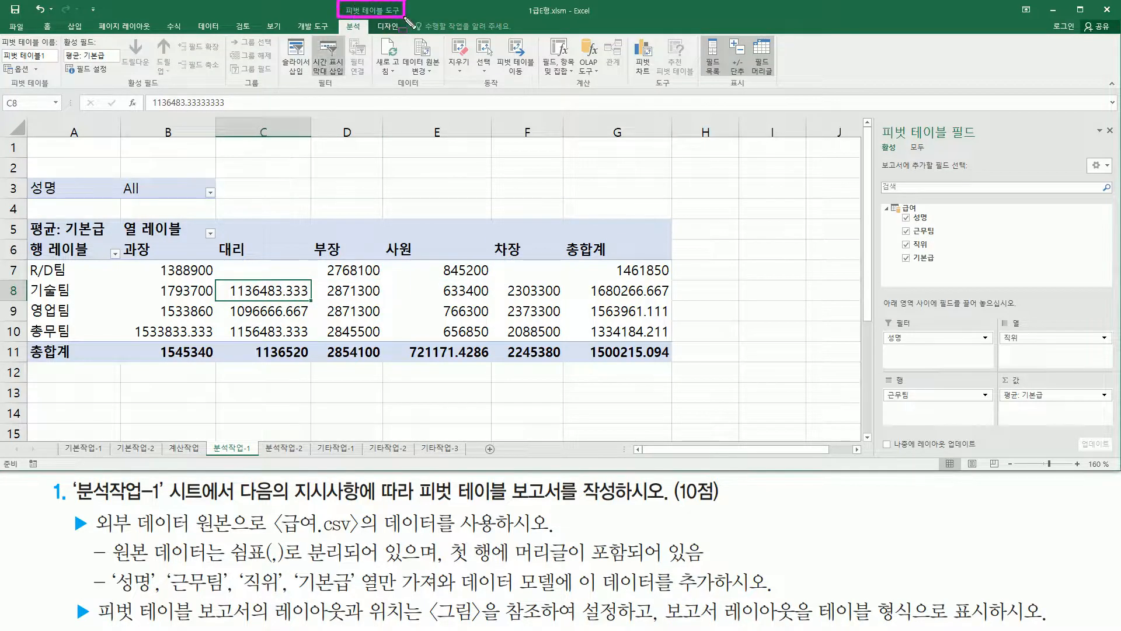
{"action": "left_click_drag", "start_coordinate": [372, 20], "coordinate": [403, 33]}
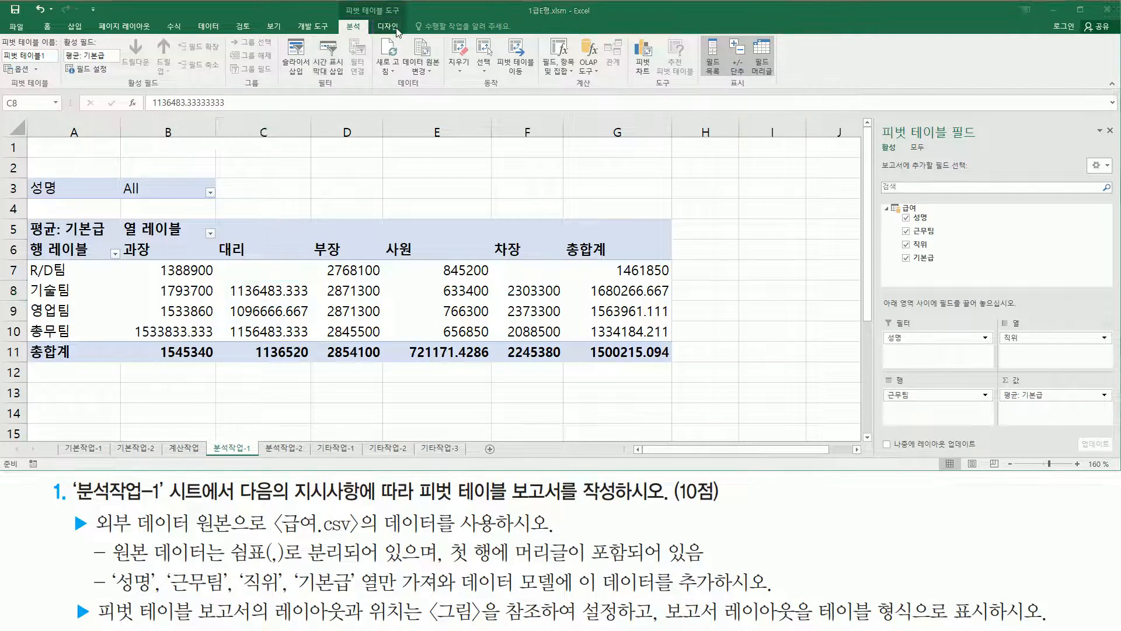
Set the PivotTable's report layout to tabular form (테이블 형식으로 표시)
{"action": "left_click", "coordinate": [395, 26]}
{"action": "left_click_drag", "start_coordinate": [30, 90], "coordinate": [85, 91]}
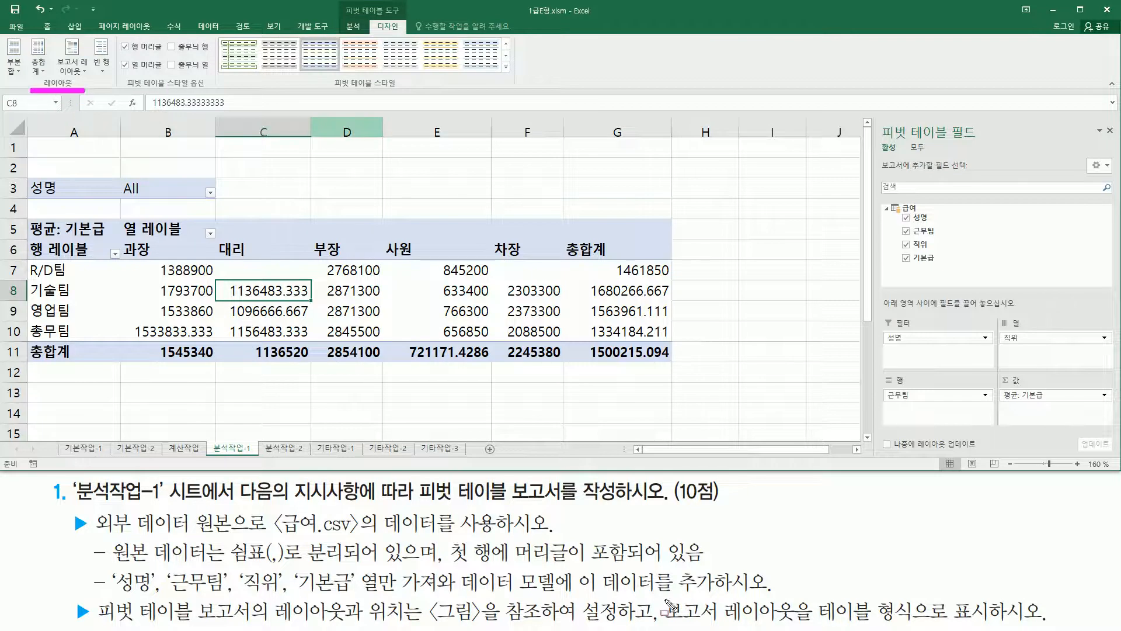
{"action": "mouse_move", "coordinate": [659, 593]}
{"action": "left_mouse_down"}
{"action": "mouse_move", "coordinate": [795, 624]}
{"action": "mouse_move", "coordinate": [992, 625]}
{"action": "left_mouse_up"}
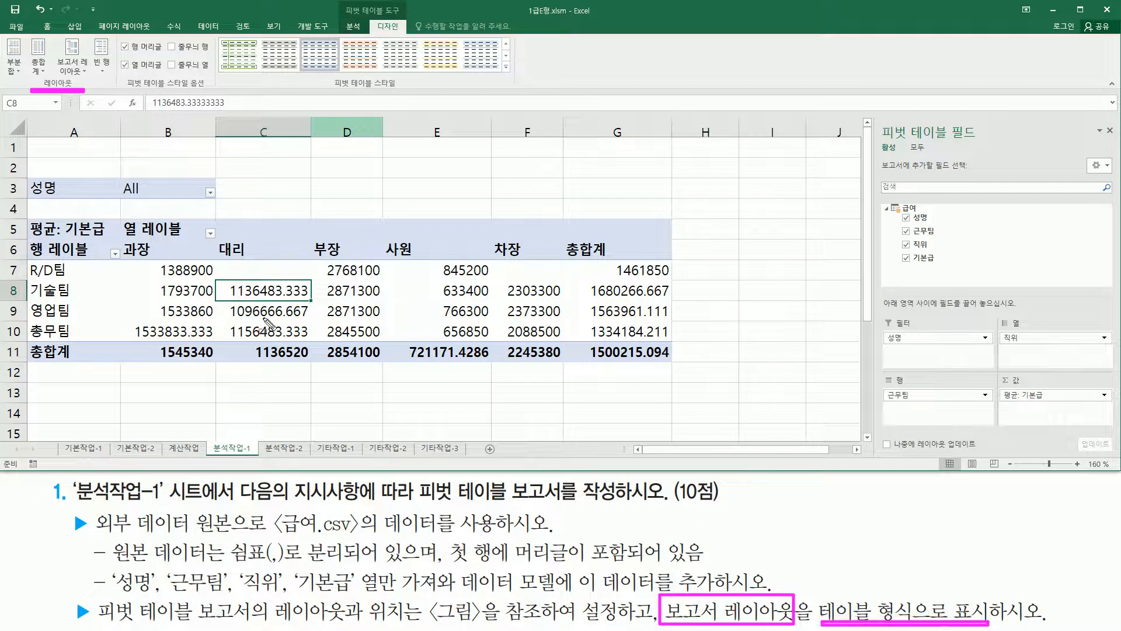
{"action": "left_click_drag", "start_coordinate": [54, 43], "coordinate": [89, 80]}
{"action": "key", "text": "Escape"}
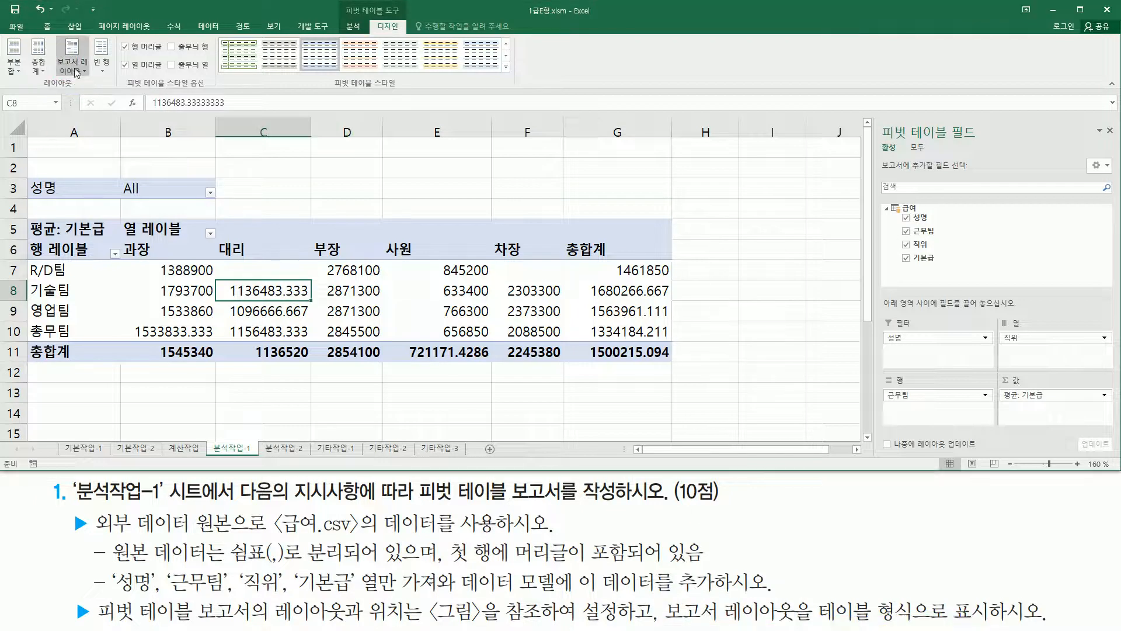
{"action": "left_click", "coordinate": [76, 71]}
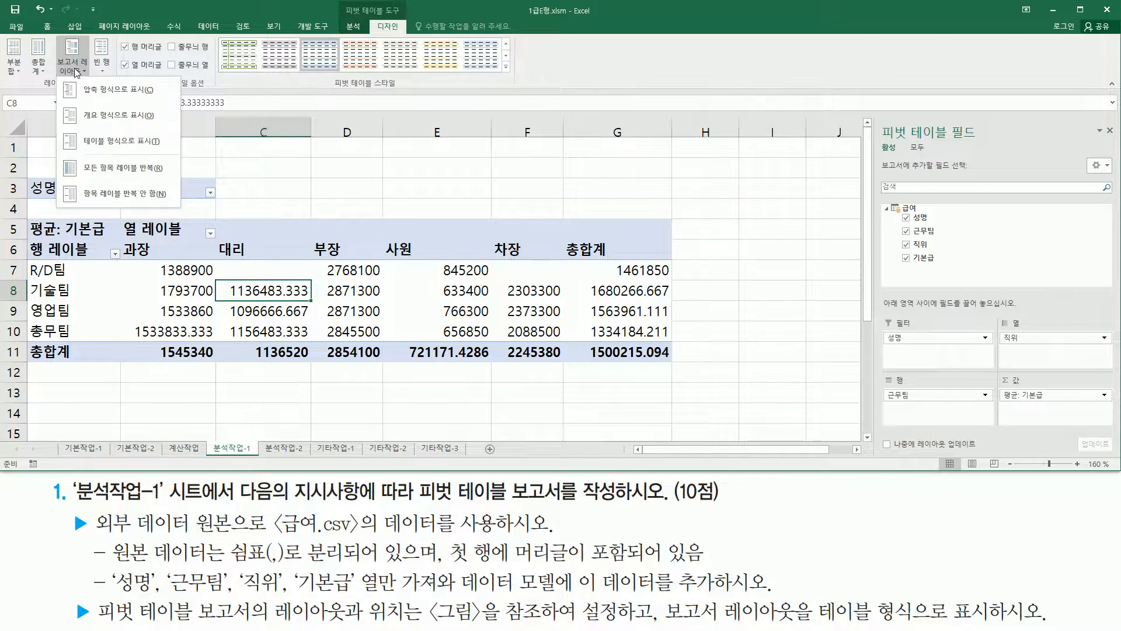
{"action": "left_click", "coordinate": [159, 140]}
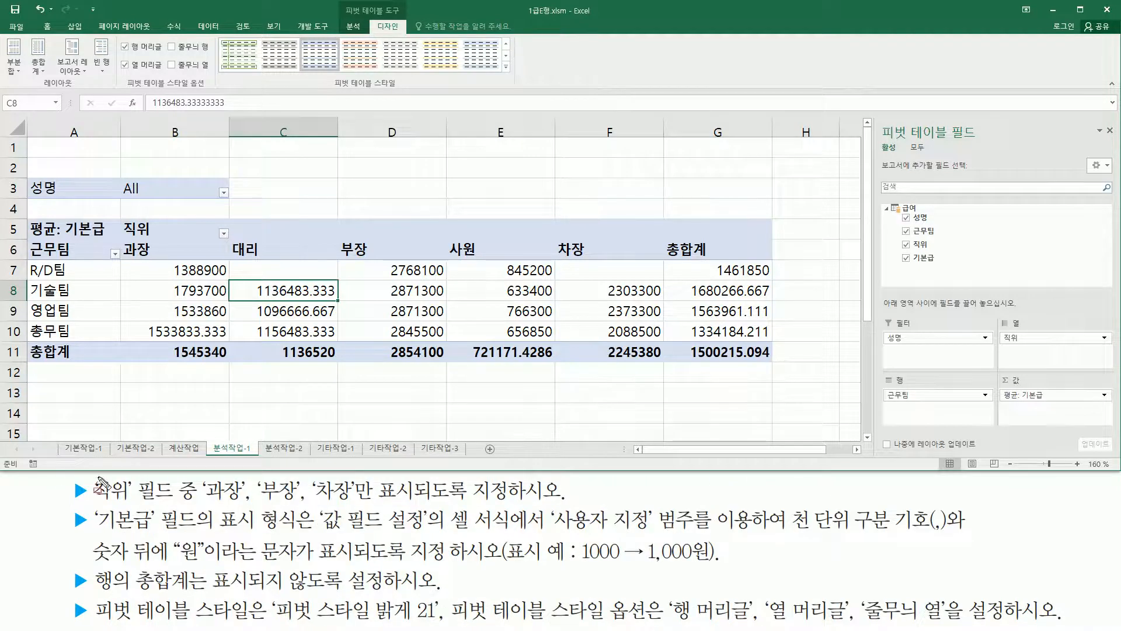
{"action": "left_click_drag", "start_coordinate": [88, 500], "coordinate": [511, 501]}
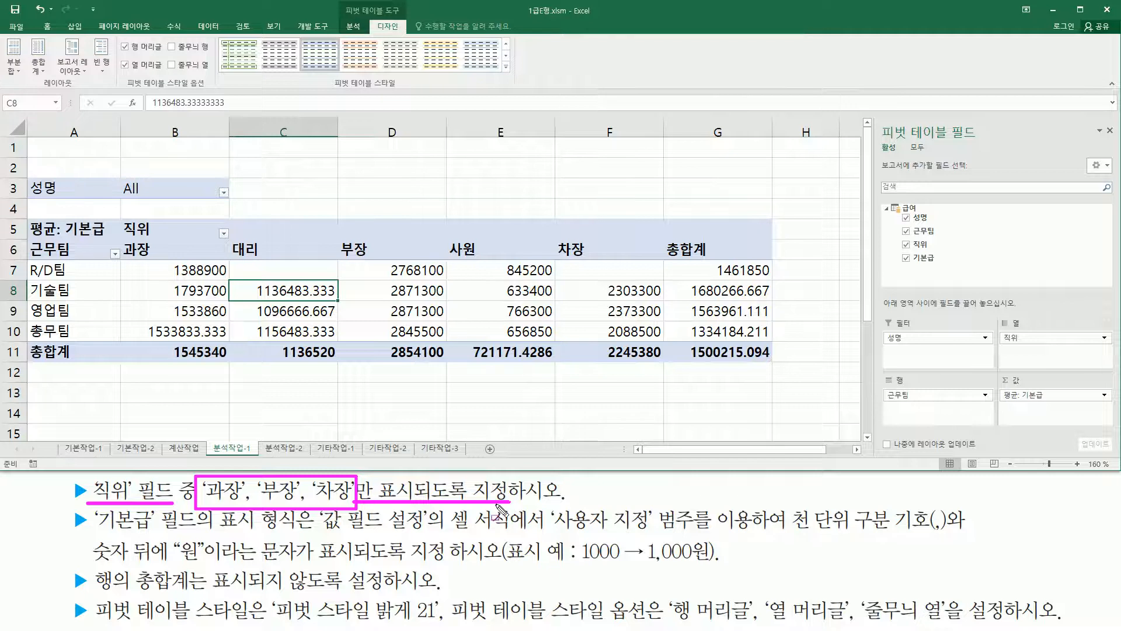
{"action": "left_click_drag", "start_coordinate": [123, 219], "coordinate": [649, 265]}
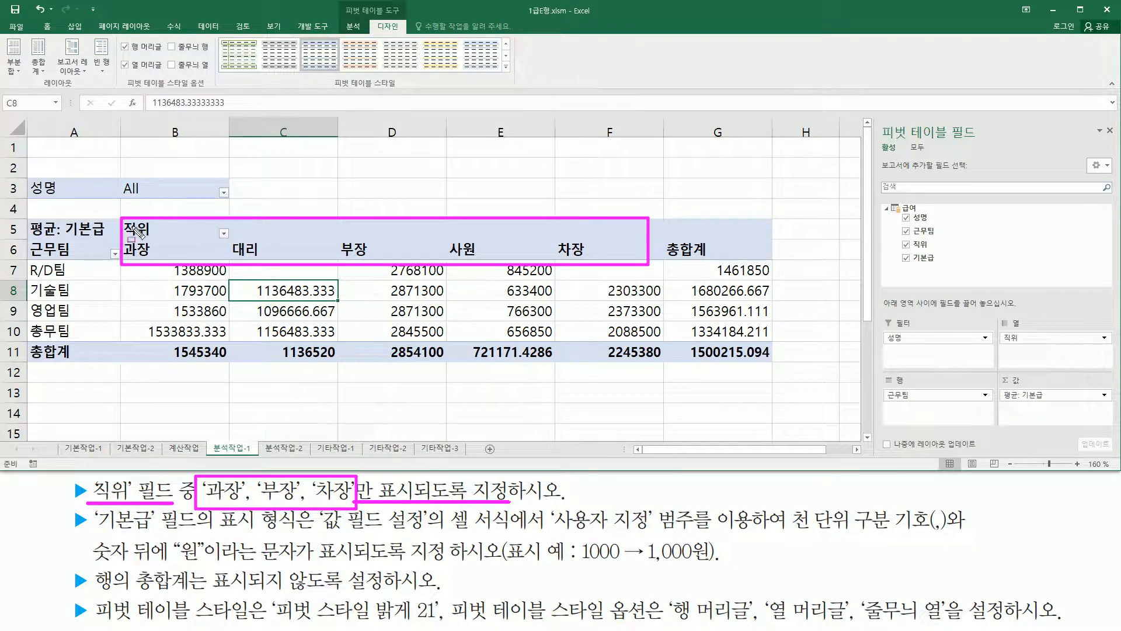
{"action": "left_click_drag", "start_coordinate": [214, 222], "coordinate": [236, 246]}
{"action": "key", "text": "Escape"}
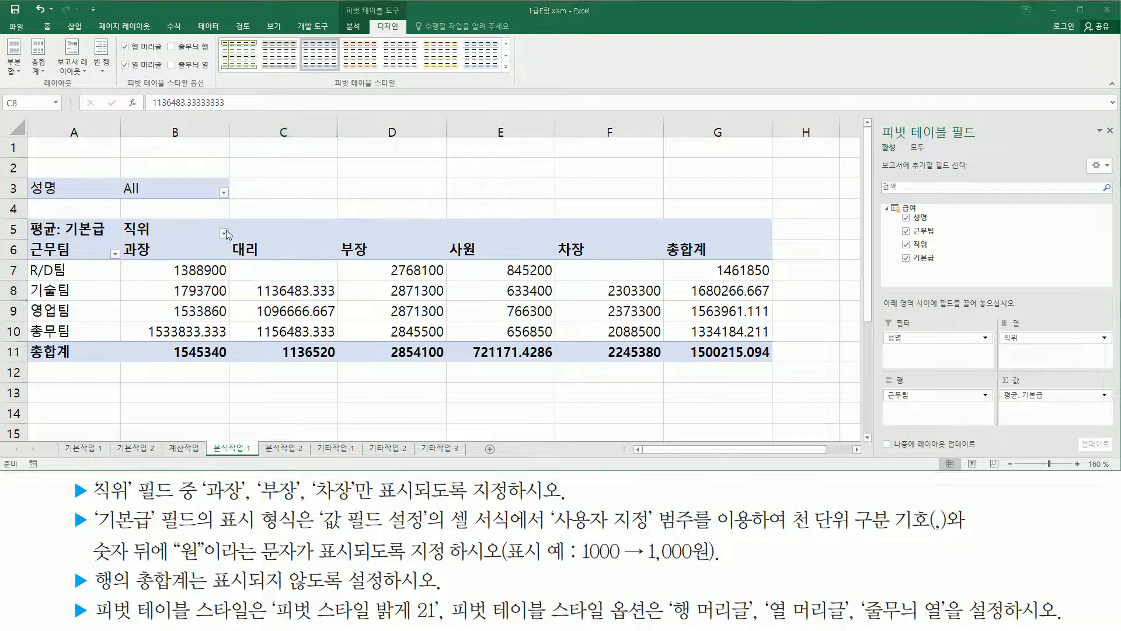
Filter the PivotTable's 직위 field to show only 과장, 부장 and 차장 by excluding 대리 and 사원
{"action": "left_click", "coordinate": [224, 233]}
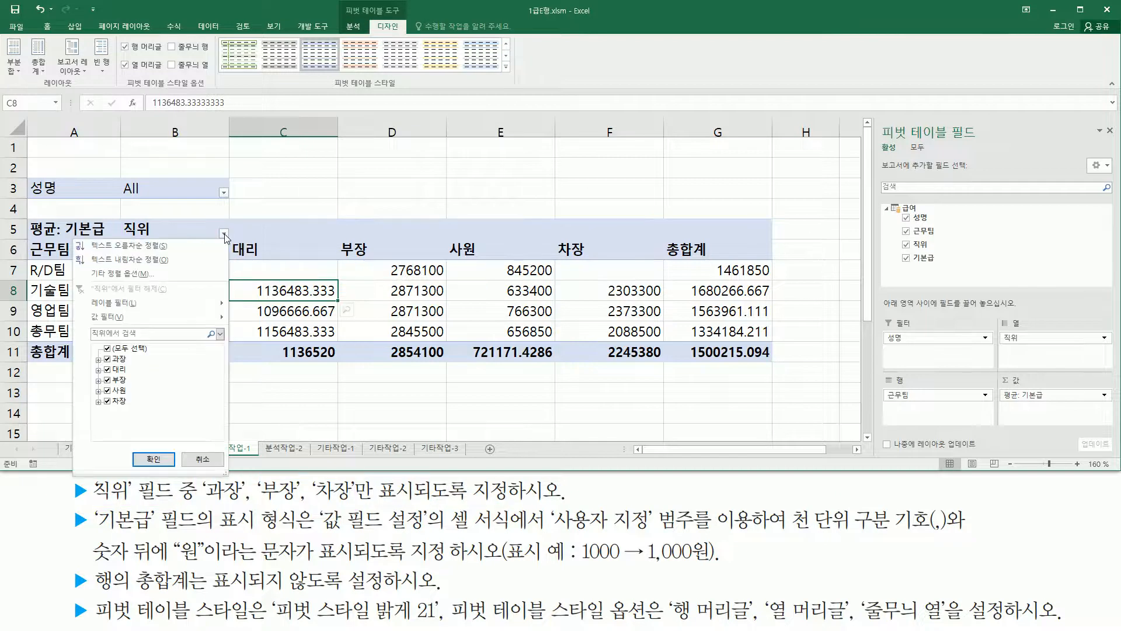
{"action": "left_click", "coordinate": [107, 370]}
{"action": "left_click", "coordinate": [108, 391]}
{"action": "left_click", "coordinate": [164, 461]}
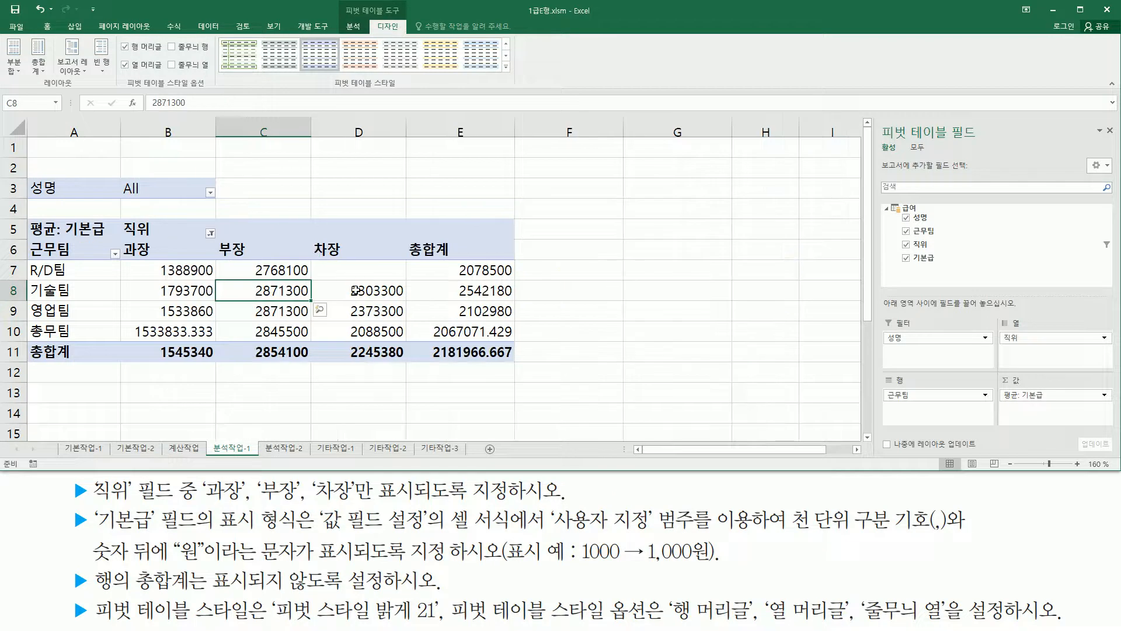
{"action": "left_click_drag", "start_coordinate": [123, 238], "coordinate": [394, 261]}
{"action": "key", "text": "Escape"}
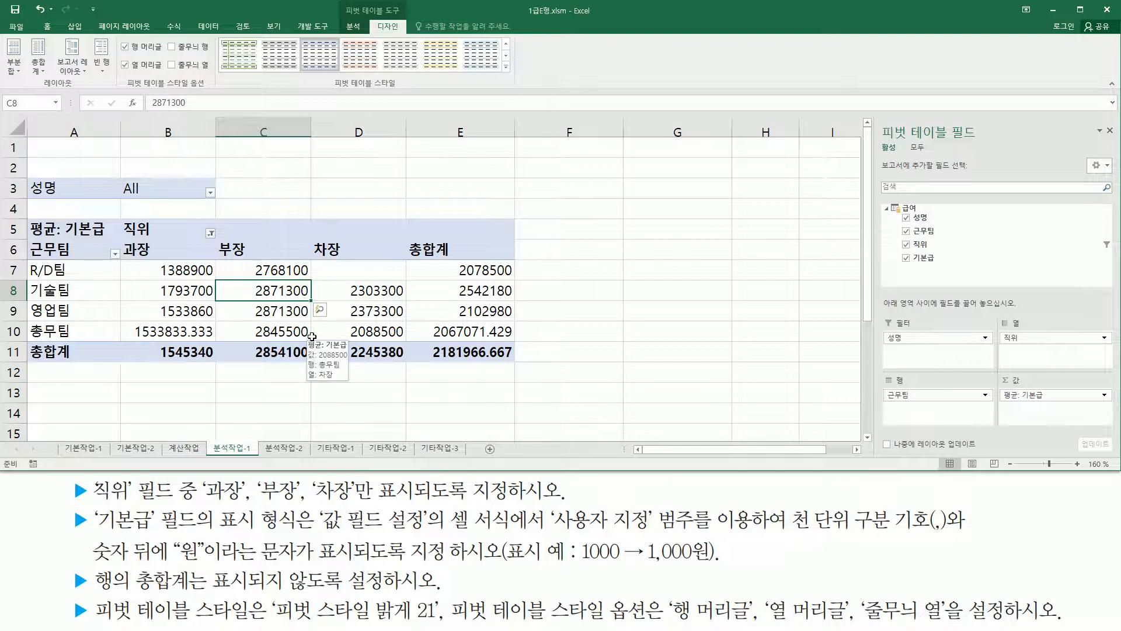
{"action": "mouse_move", "coordinate": [92, 502]}
{"action": "left_mouse_down"}
{"action": "mouse_move", "coordinate": [140, 532]}
{"action": "mouse_move", "coordinate": [423, 526]}
{"action": "mouse_move", "coordinate": [324, 503]}
{"action": "left_mouse_up"}
{"action": "mouse_move", "coordinate": [443, 501]}
{"action": "left_mouse_down"}
{"action": "mouse_move", "coordinate": [513, 542]}
{"action": "mouse_move", "coordinate": [655, 534]}
{"action": "left_mouse_up"}
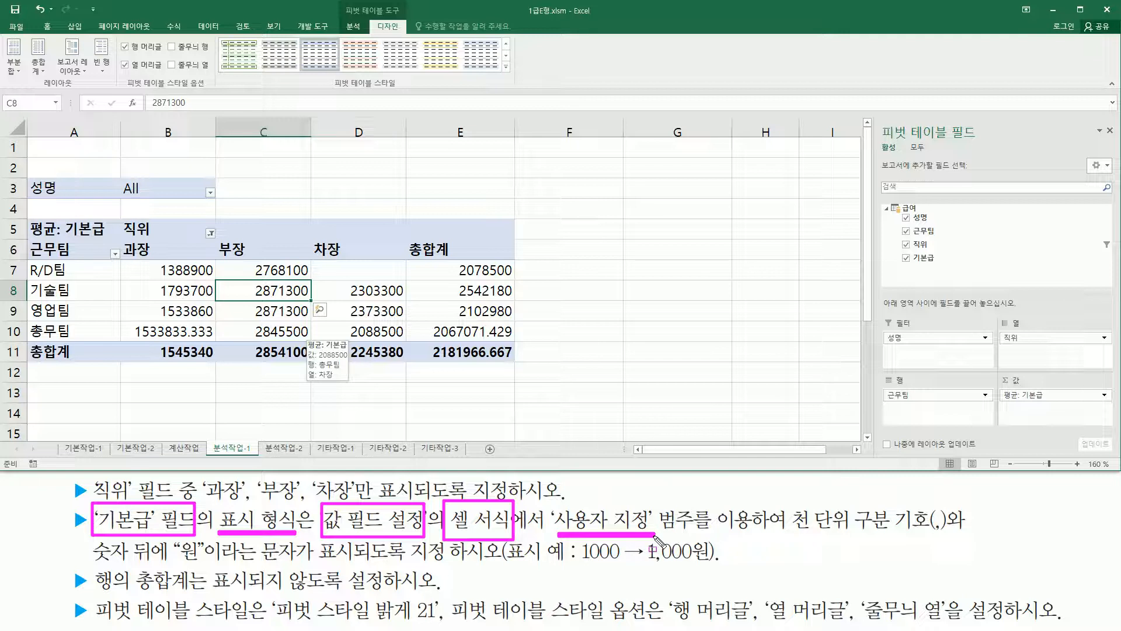
{"action": "left_click_drag", "start_coordinate": [791, 533], "coordinate": [944, 534]}
{"action": "left_click_drag", "start_coordinate": [176, 564], "coordinate": [201, 564]}
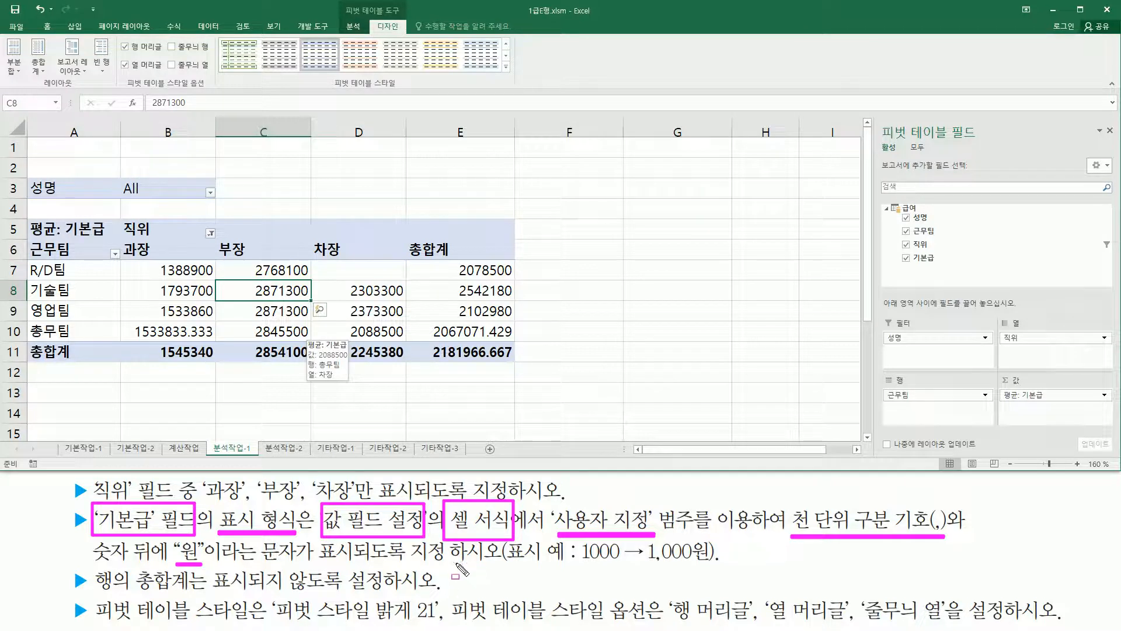
{"action": "left_click_drag", "start_coordinate": [583, 563], "coordinate": [620, 562]}
{"action": "left_click_drag", "start_coordinate": [647, 565], "coordinate": [714, 564]}
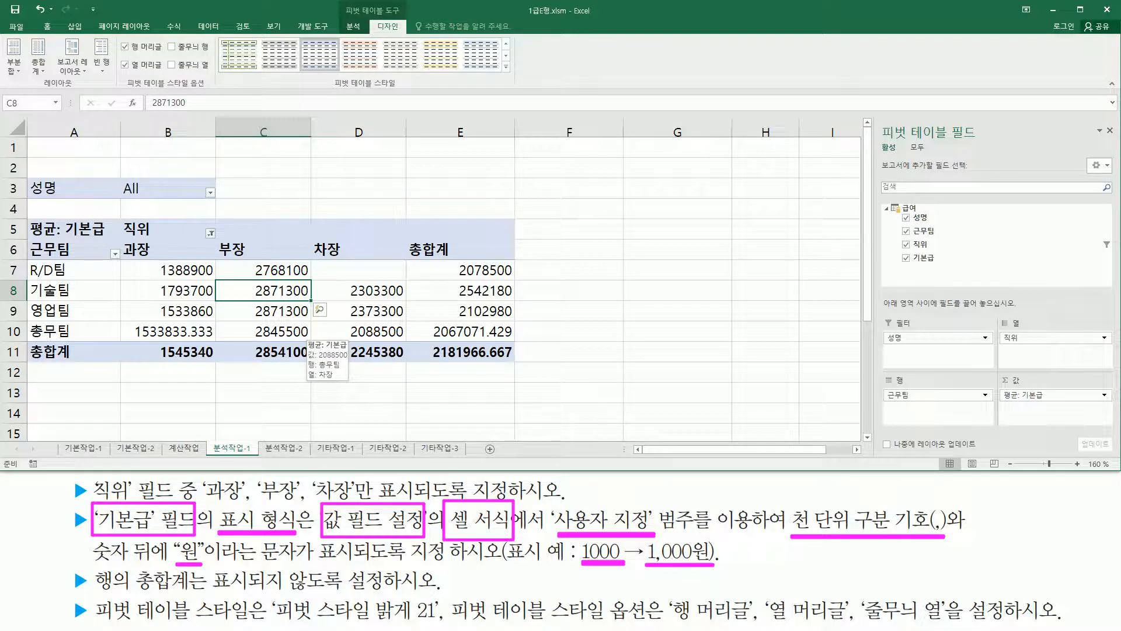
{"action": "key", "text": "Escape"}
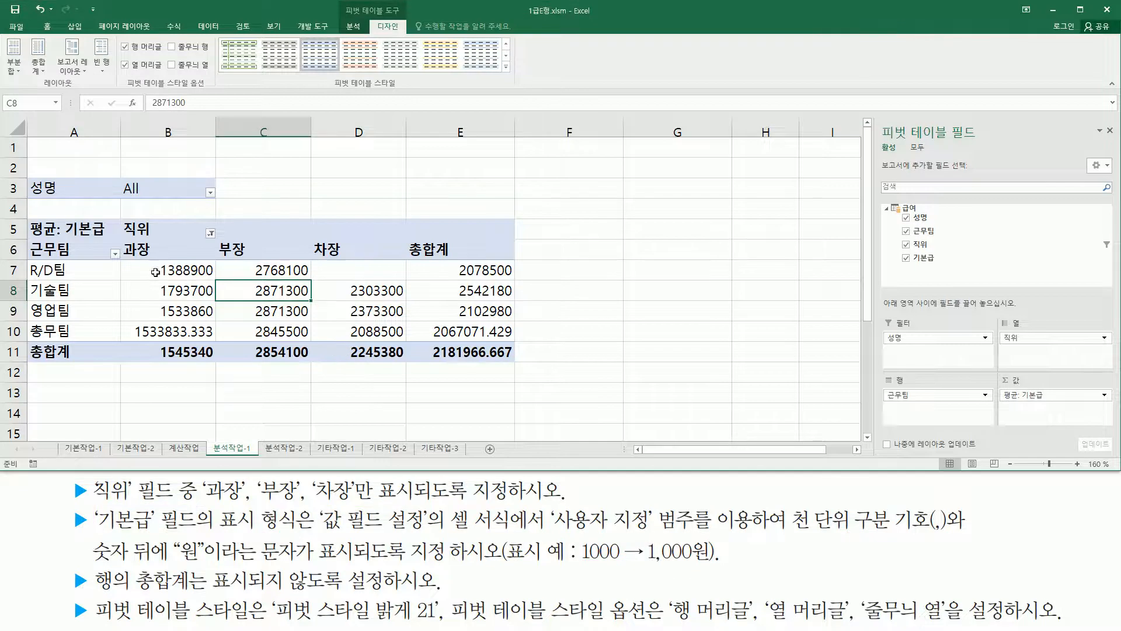
{"action": "left_click", "coordinate": [168, 278]}
{"action": "left_click", "coordinate": [172, 292]}
{"action": "left_click", "coordinate": [381, 298]}
{"action": "left_click", "coordinate": [251, 274]}
{"action": "left_click", "coordinate": [176, 283]}
Open the number format settings for the 기본급 average values through their value field settings (값 필드 설정)
{"action": "left_click", "coordinate": [274, 271]}
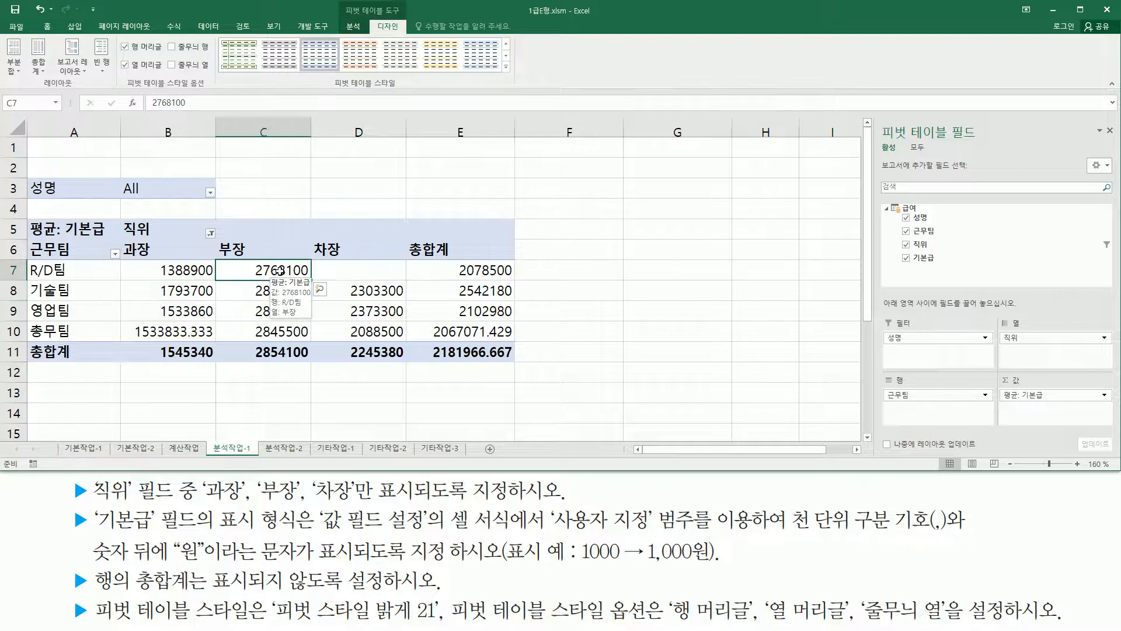
{"action": "right_click", "coordinate": [280, 270]}
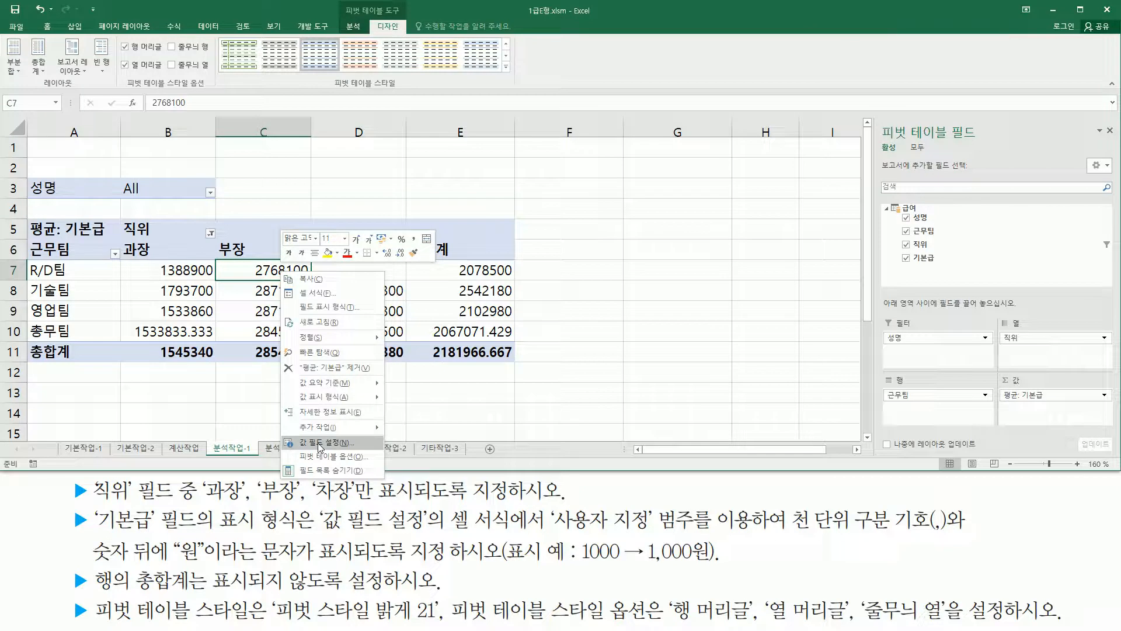
{"action": "left_click", "coordinate": [354, 447]}
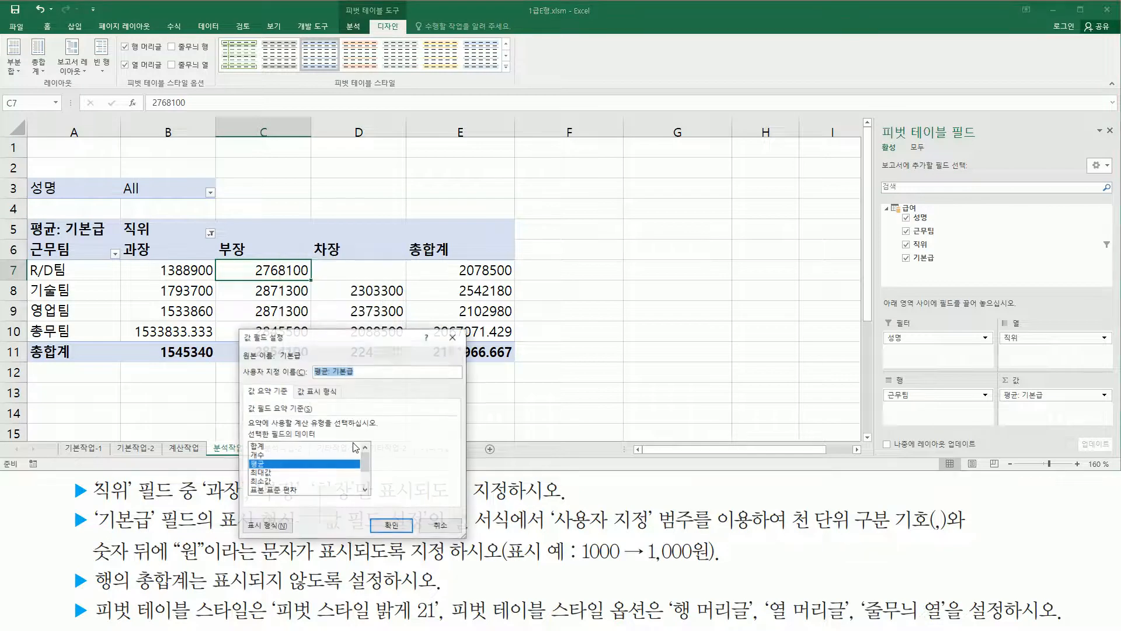
{"action": "left_click_drag", "start_coordinate": [337, 337], "coordinate": [462, 200]}
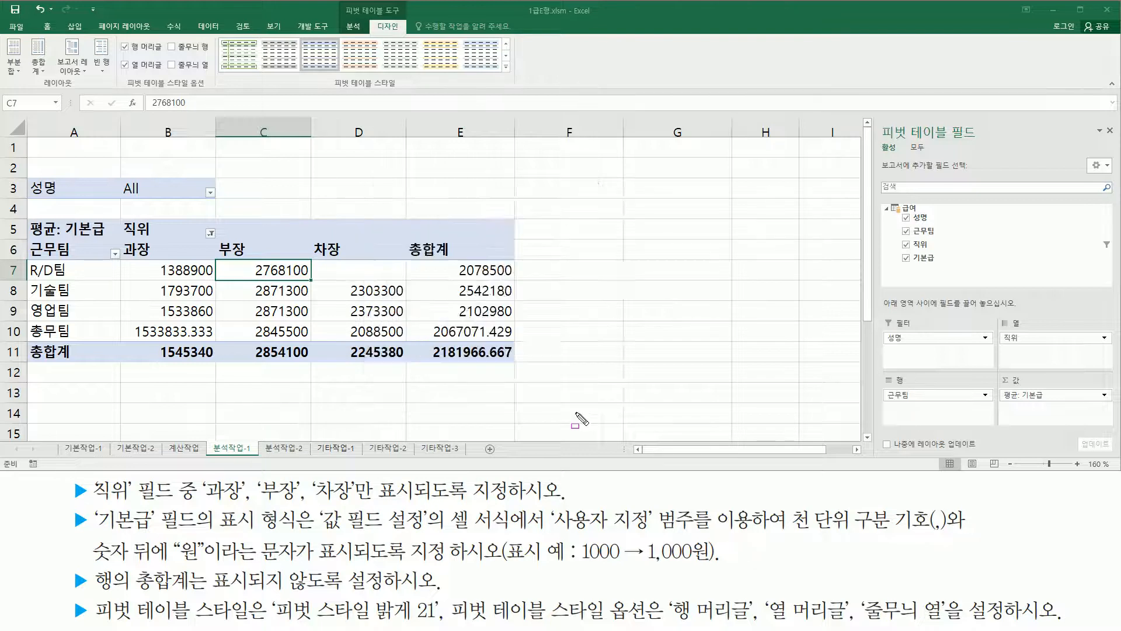
{"action": "mouse_move", "coordinate": [317, 534]}
{"action": "left_mouse_down"}
{"action": "mouse_move", "coordinate": [409, 533]}
{"action": "mouse_move", "coordinate": [431, 507]}
{"action": "left_mouse_up"}
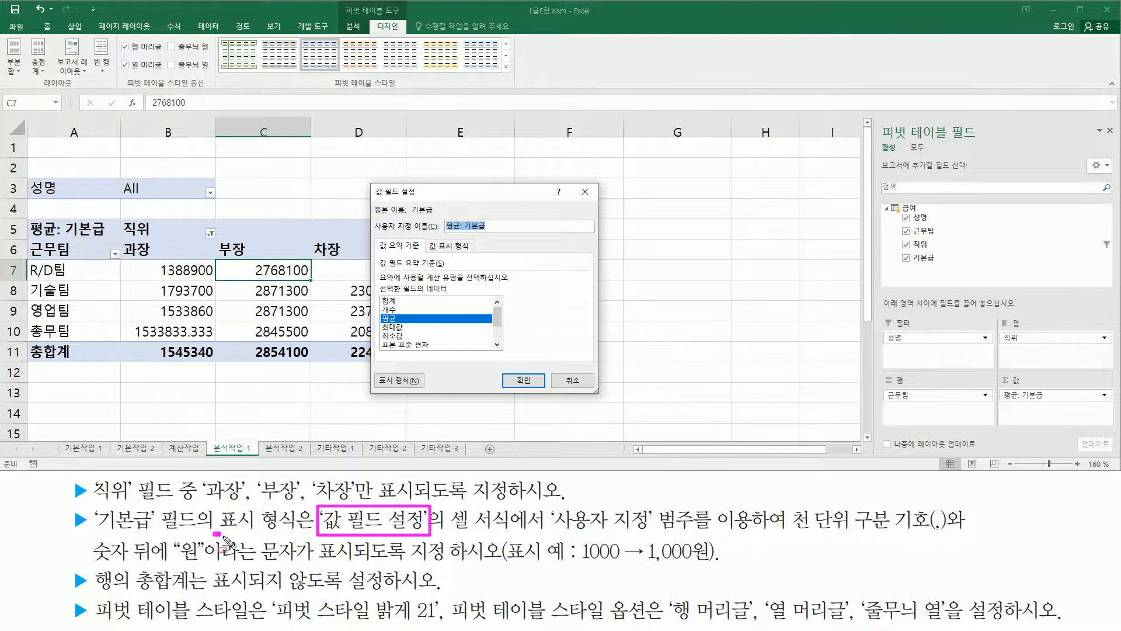
{"action": "left_click_drag", "start_coordinate": [213, 531], "coordinate": [295, 531]}
{"action": "mouse_move", "coordinate": [370, 392]}
{"action": "left_mouse_down"}
{"action": "mouse_move", "coordinate": [370, 371]}
{"action": "mouse_move", "coordinate": [409, 393]}
{"action": "mouse_move", "coordinate": [370, 390]}
{"action": "left_mouse_up"}
{"action": "key", "text": "Escape"}
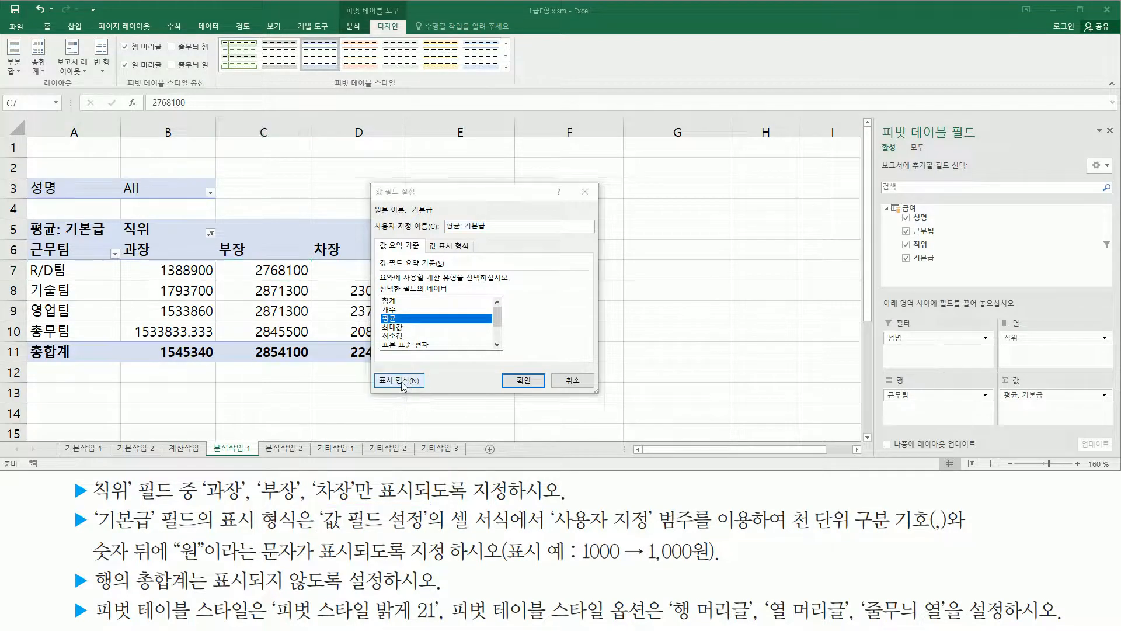
{"action": "left_click", "coordinate": [395, 380]}
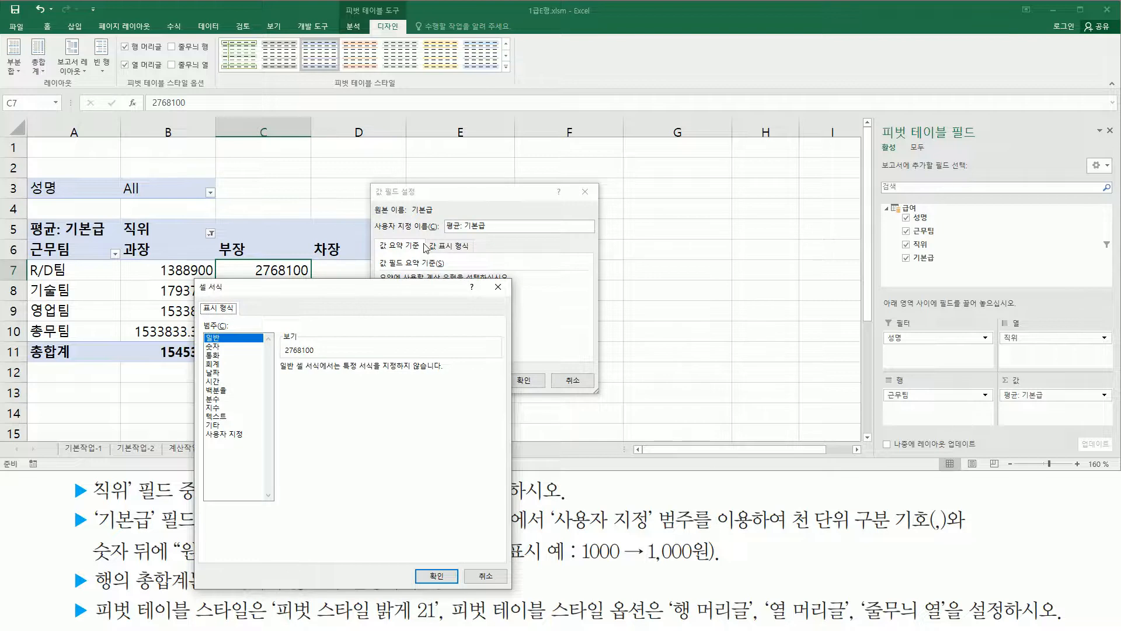
{"action": "mouse_move", "coordinate": [404, 284]}
{"action": "left_mouse_down"}
{"action": "mouse_move", "coordinate": [460, 173]}
{"action": "mouse_move", "coordinate": [523, 137]}
{"action": "left_mouse_up"}
{"action": "mouse_move", "coordinate": [314, 133]}
{"action": "left_mouse_down"}
{"action": "mouse_move", "coordinate": [533, 438]}
{"action": "mouse_move", "coordinate": [638, 445]}
{"action": "left_mouse_up"}
{"action": "left_click_drag", "start_coordinate": [446, 533], "coordinate": [503, 533]}
{"action": "mouse_move", "coordinate": [557, 500]}
{"action": "left_mouse_down"}
{"action": "mouse_move", "coordinate": [570, 526]}
{"action": "mouse_move", "coordinate": [757, 531]}
{"action": "left_mouse_up"}
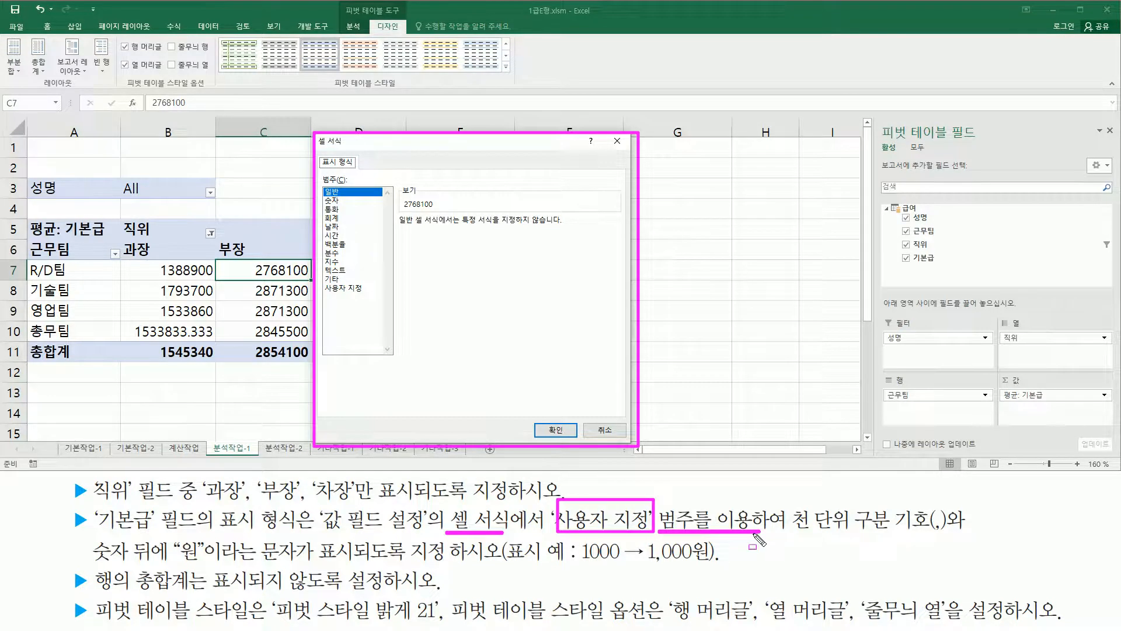
{"action": "mouse_move", "coordinate": [330, 188]}
{"action": "left_mouse_down"}
{"action": "mouse_move", "coordinate": [313, 170]}
{"action": "mouse_move", "coordinate": [351, 188]}
{"action": "left_mouse_up"}
{"action": "left_click_drag", "start_coordinate": [320, 282], "coordinate": [369, 296]}
{"action": "key", "text": "Escape"}
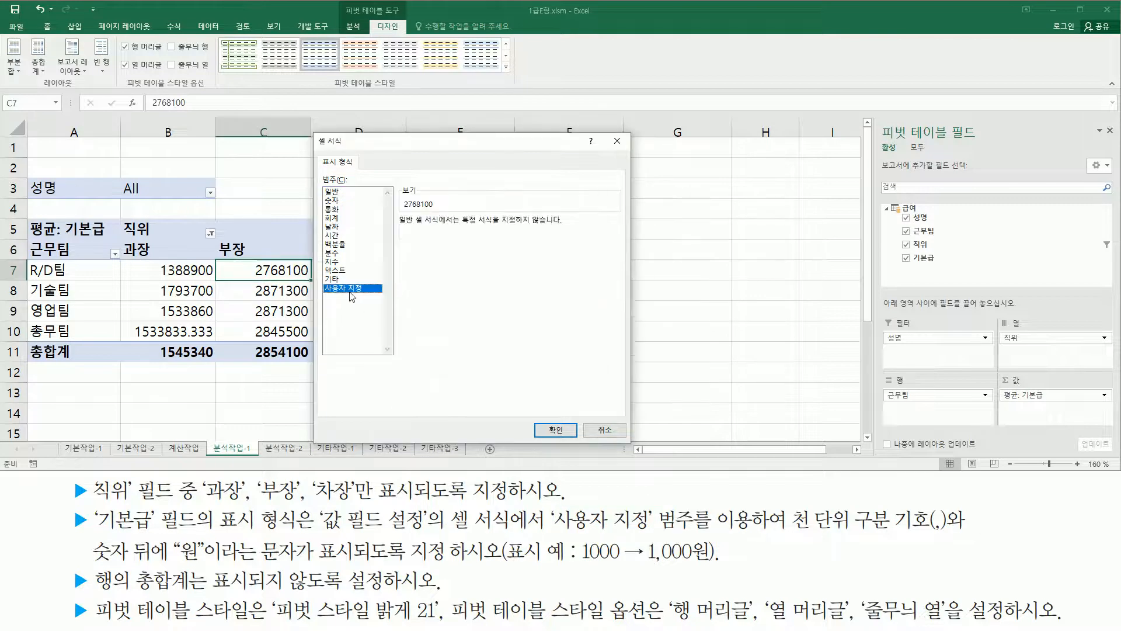
Apply the custom (사용자 지정) number format #,###"원" to the 기본급 value field
{"action": "left_click", "coordinate": [344, 288]}
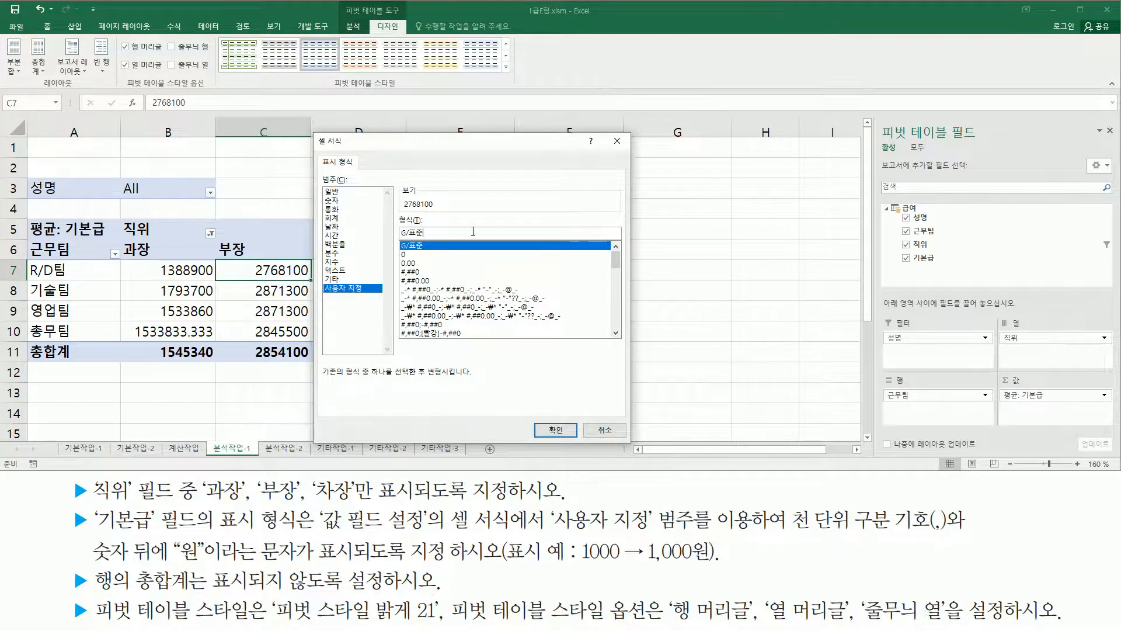
{"action": "key", "text": "BackSpace"}
{"action": "key", "text": "BackSpace"}
{"action": "key", "text": "BackSpace"}
{"action": "key", "text": "BackSpace"}
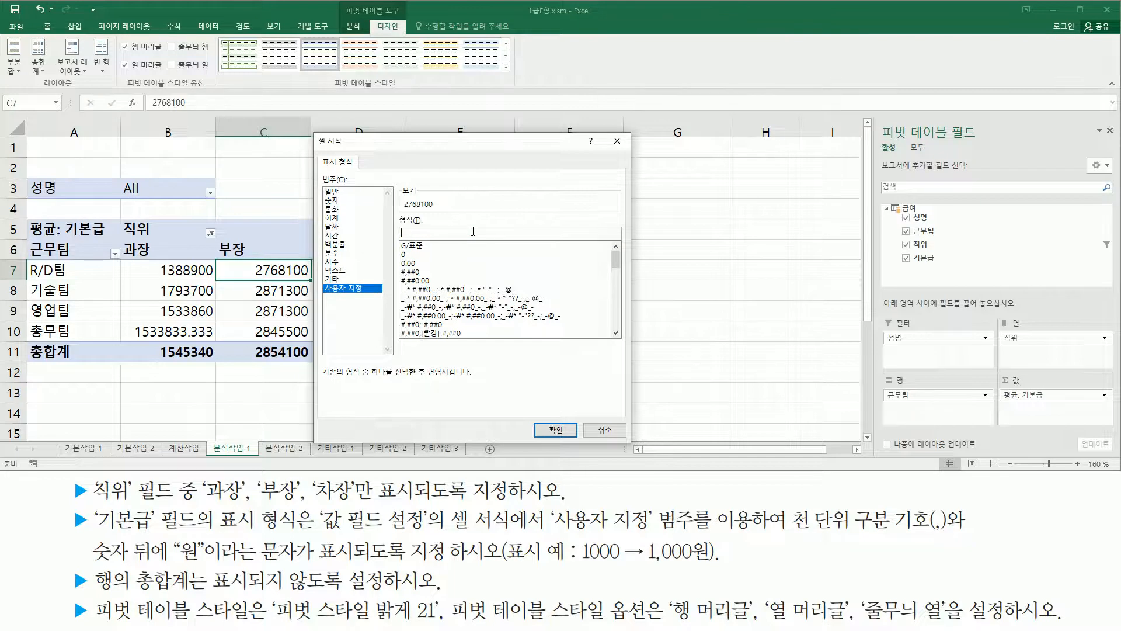
{"action": "type", "text": "#,###\"원"}
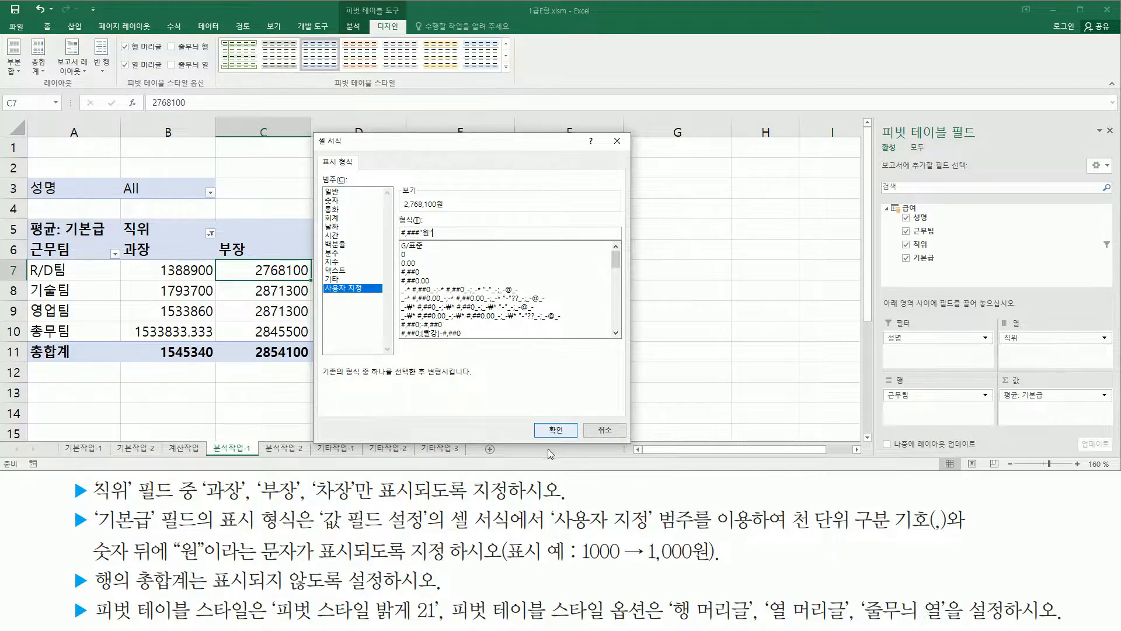
{"action": "left_click", "coordinate": [564, 430]}
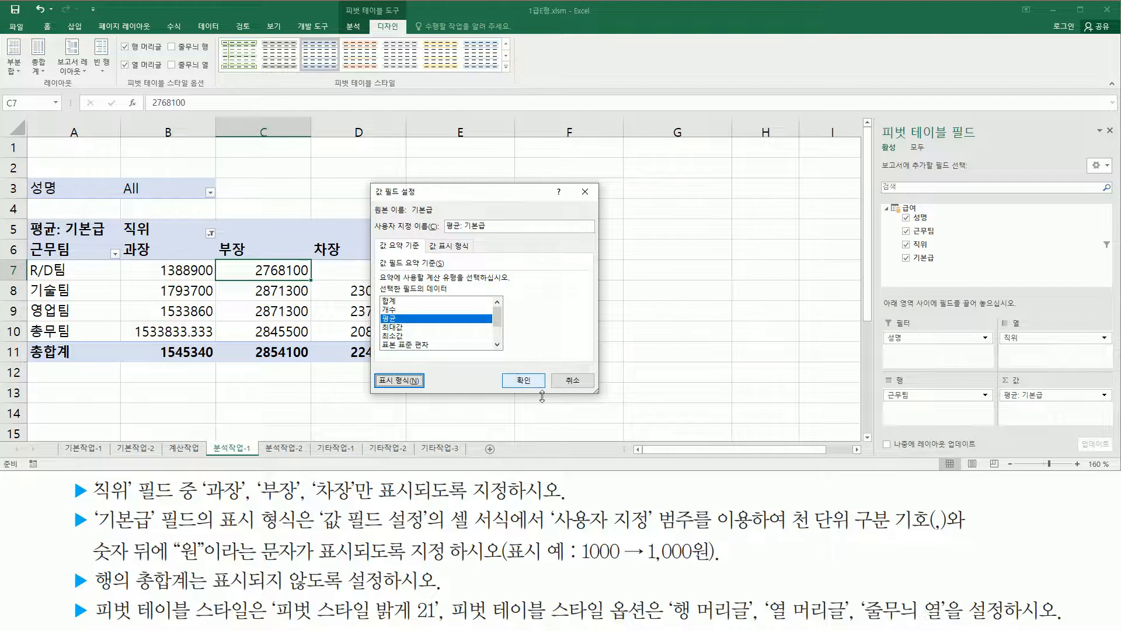
{"action": "left_click", "coordinate": [522, 380]}
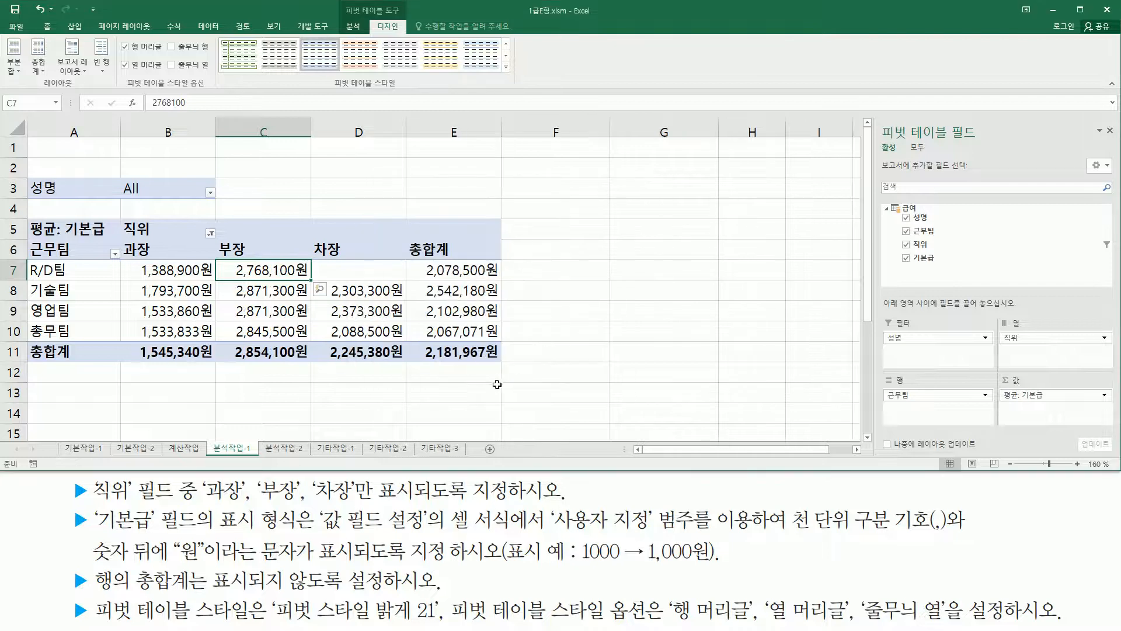
{"action": "left_click_drag", "start_coordinate": [126, 259], "coordinate": [503, 363]}
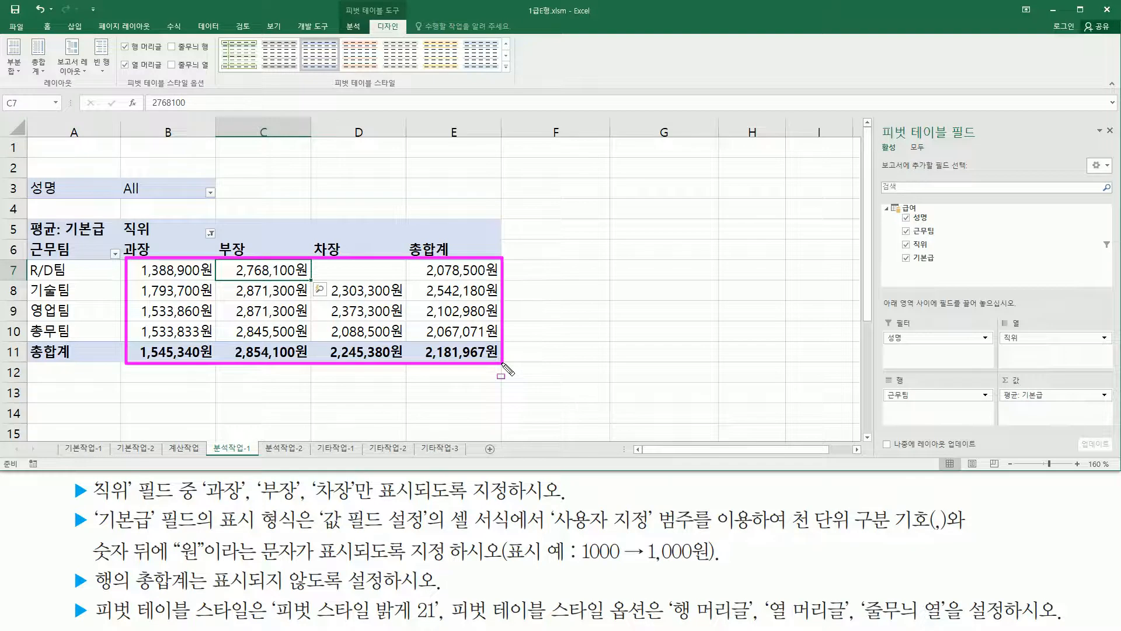
{"action": "key", "text": "Escape"}
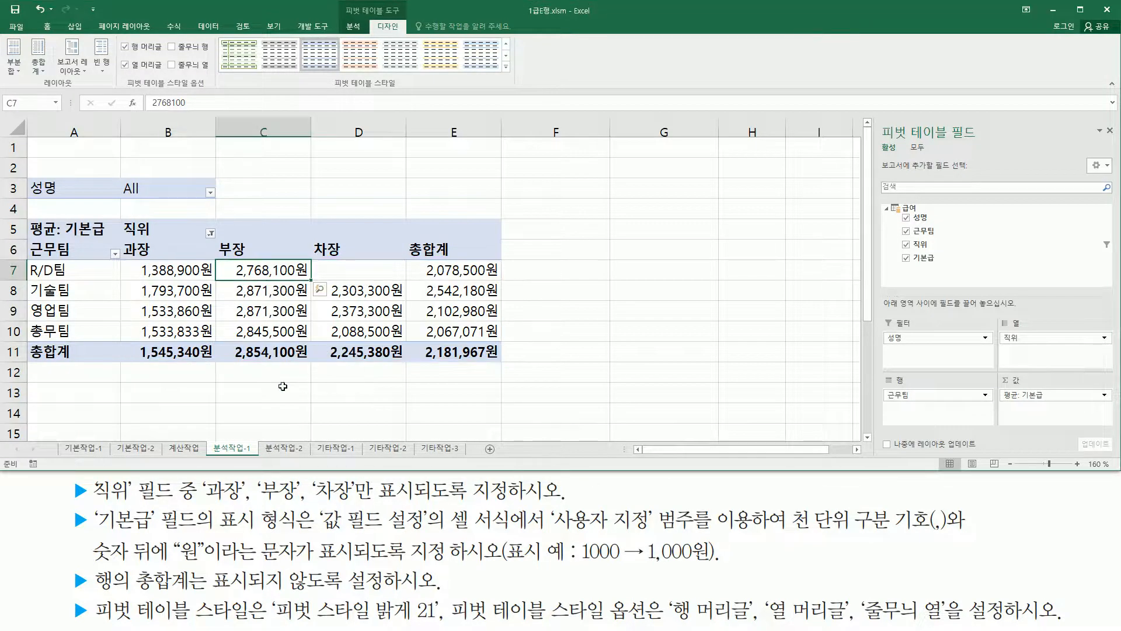
{"action": "mouse_move", "coordinate": [88, 566]}
{"action": "left_mouse_down"}
{"action": "mouse_move", "coordinate": [193, 591]}
{"action": "mouse_move", "coordinate": [438, 591]}
{"action": "left_mouse_up"}
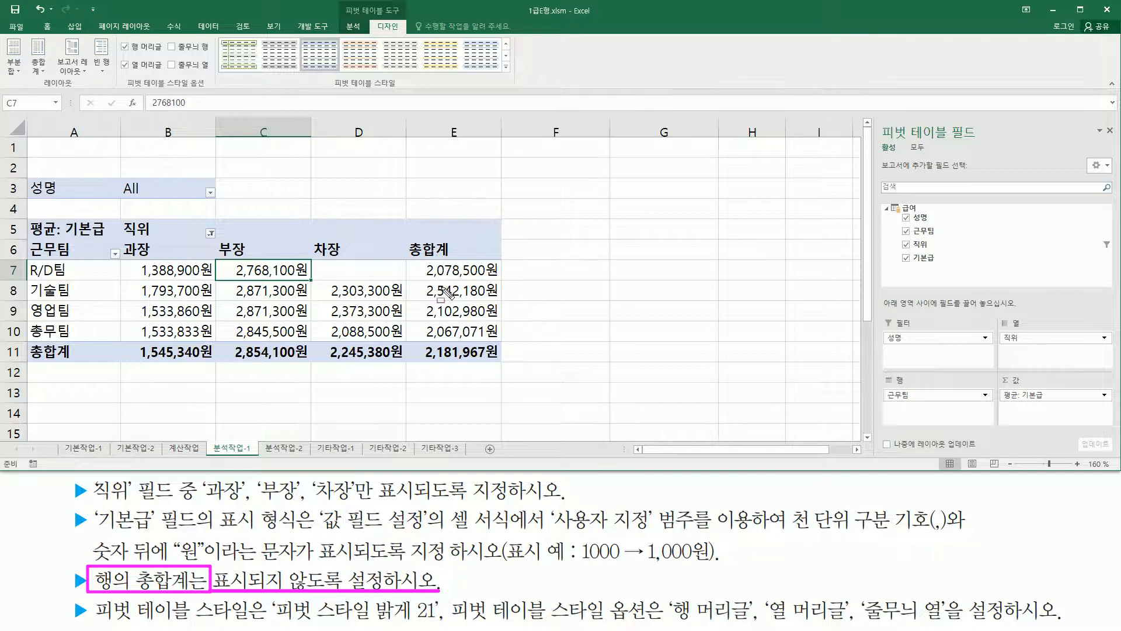
{"action": "left_click_drag", "start_coordinate": [407, 231], "coordinate": [511, 357]}
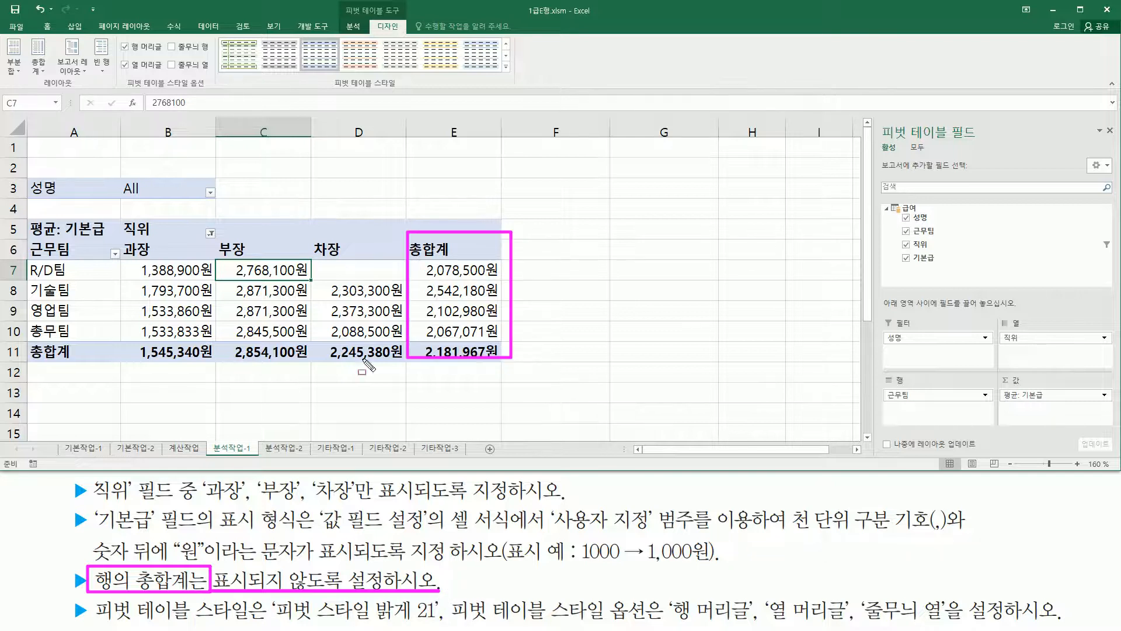
{"action": "mouse_move", "coordinate": [20, 340]}
{"action": "left_mouse_down"}
{"action": "mouse_move", "coordinate": [439, 385]}
{"action": "mouse_move", "coordinate": [506, 358]}
{"action": "left_mouse_up"}
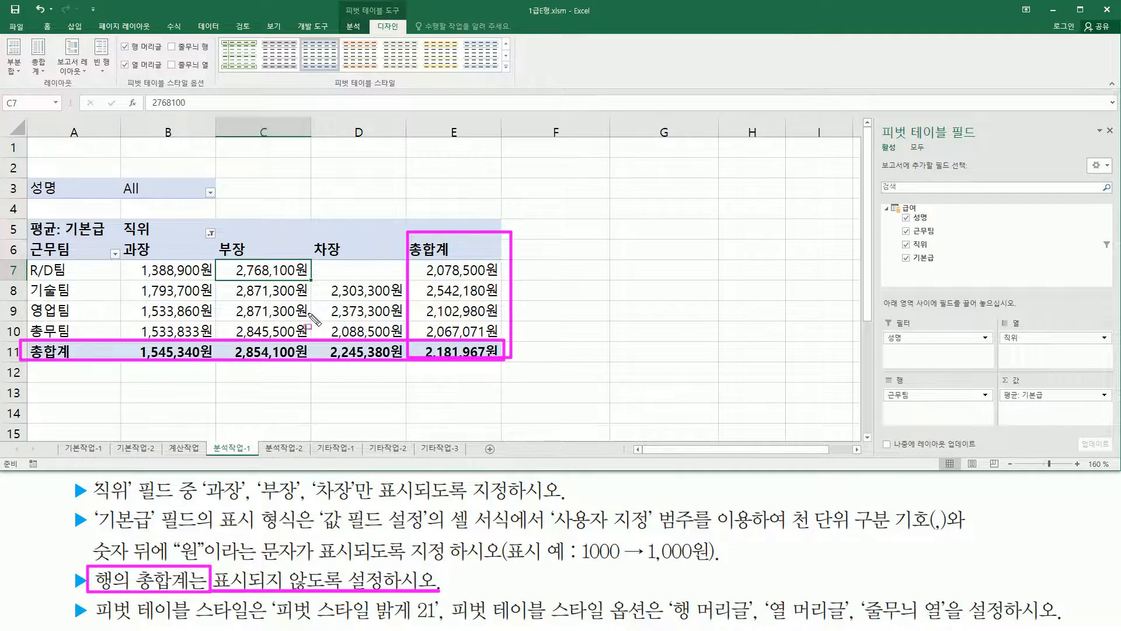
{"action": "key", "text": "Escape"}
{"action": "left_click", "coordinate": [245, 283]}
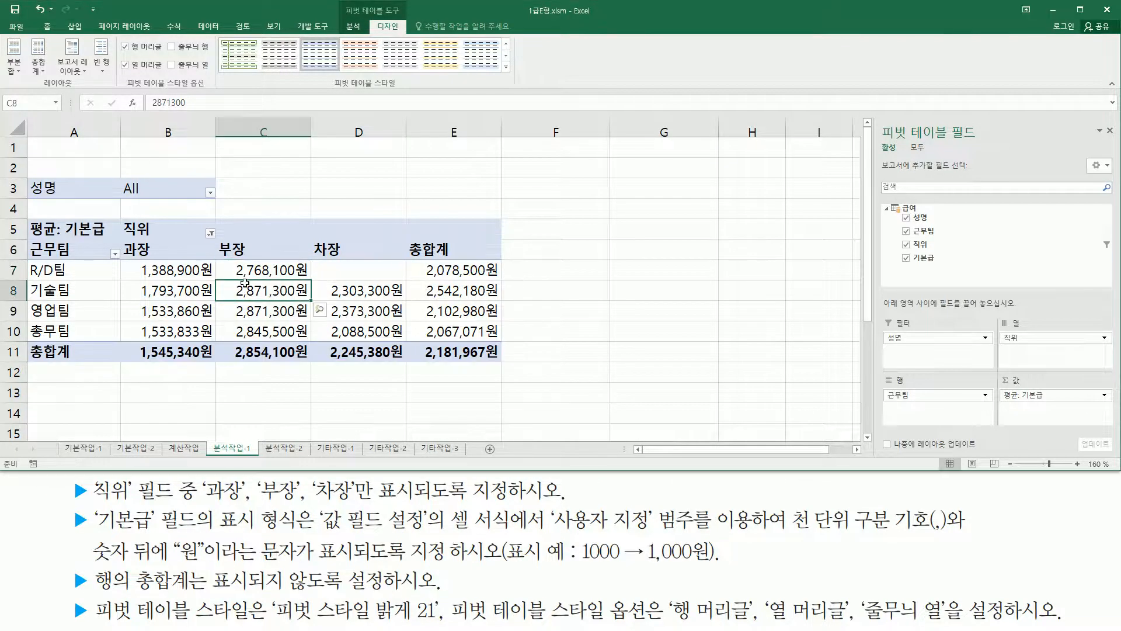
{"action": "left_click", "coordinate": [175, 290]}
{"action": "left_click", "coordinate": [269, 269]}
{"action": "left_click", "coordinate": [372, 297]}
{"action": "left_click", "coordinate": [244, 310]}
Turn off the PivotTable's row grand totals by keeping grand totals for columns only (열의 총합계만 설정)
{"action": "left_click", "coordinate": [240, 276]}
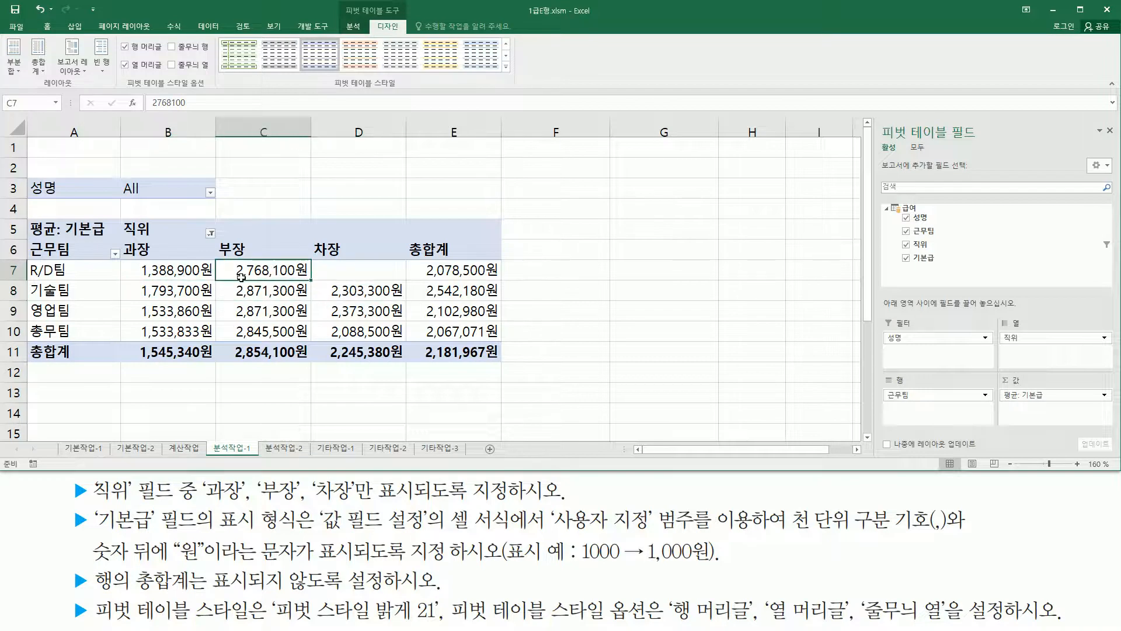
{"action": "mouse_move", "coordinate": [339, 1]}
{"action": "left_mouse_down"}
{"action": "mouse_move", "coordinate": [410, 9]}
{"action": "mouse_move", "coordinate": [408, 18]}
{"action": "left_mouse_up"}
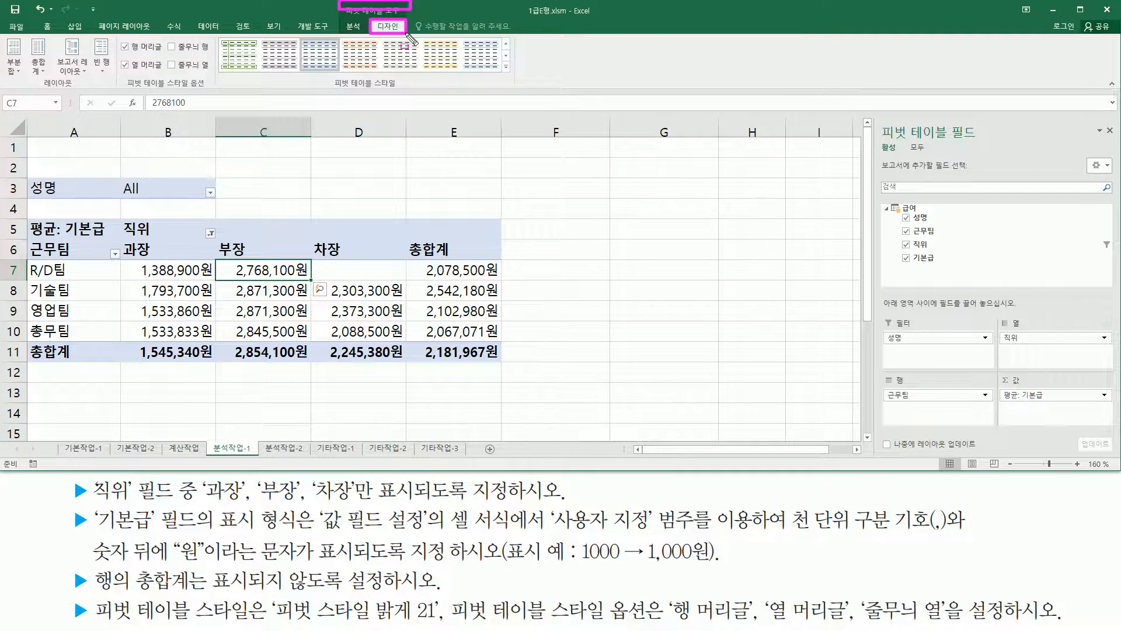
{"action": "left_click_drag", "start_coordinate": [36, 90], "coordinate": [87, 91]}
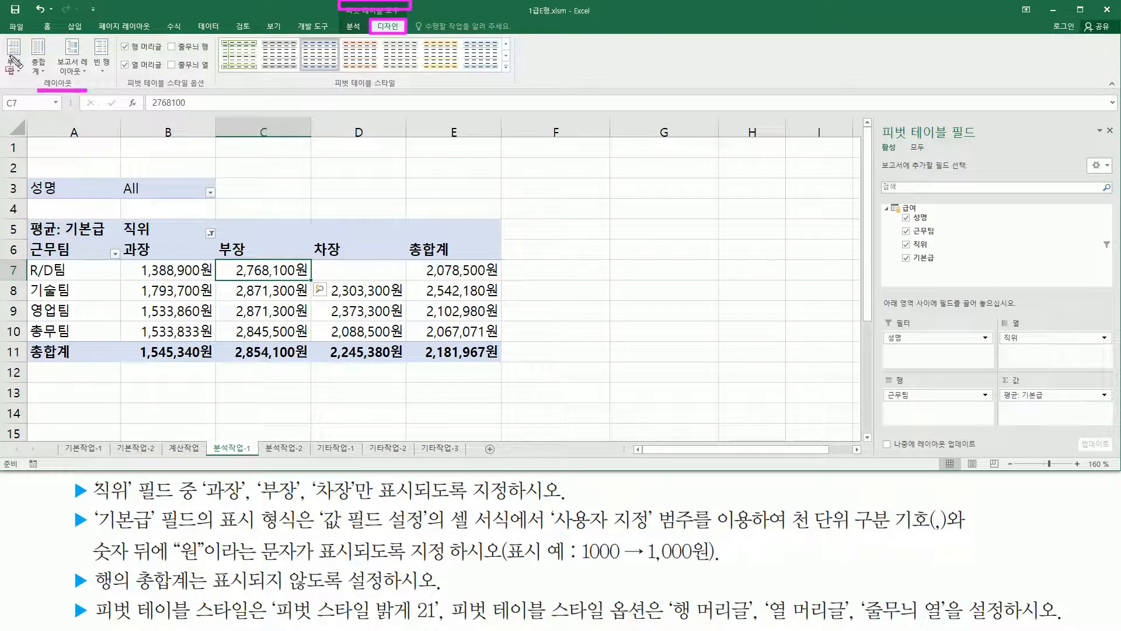
{"action": "left_click_drag", "start_coordinate": [26, 32], "coordinate": [51, 80]}
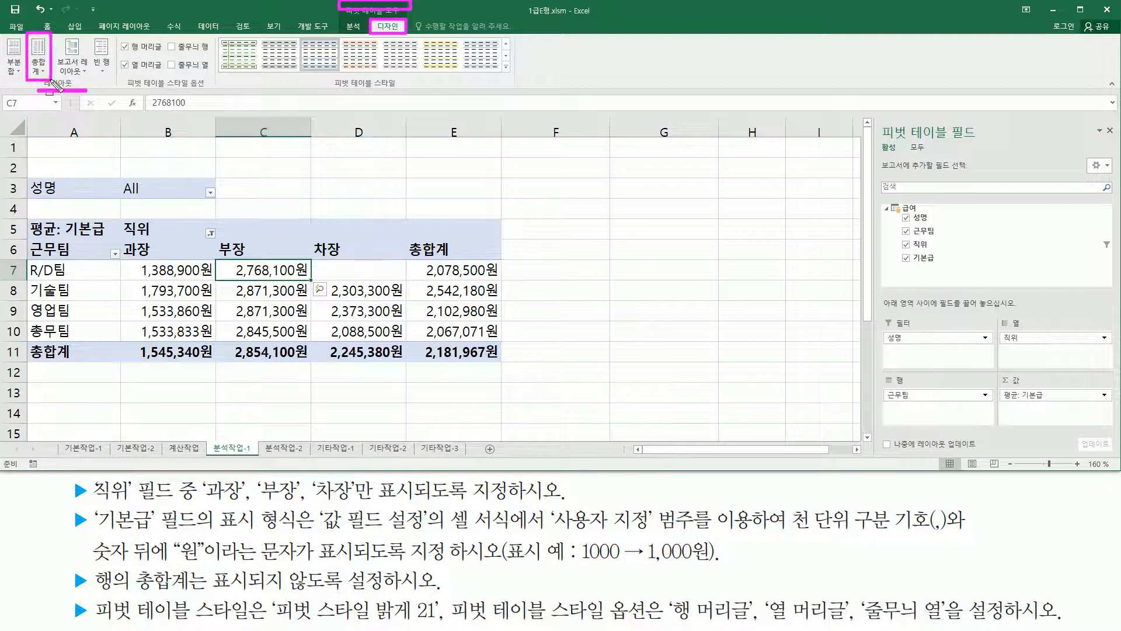
{"action": "key", "text": "Escape"}
{"action": "left_click", "coordinate": [38, 59]}
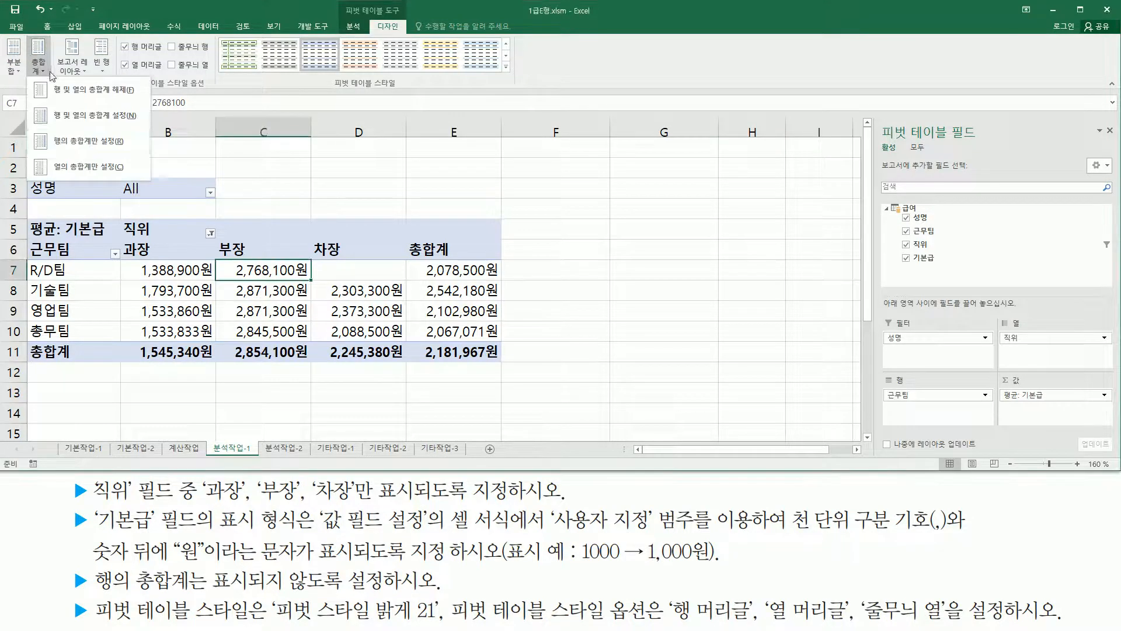
{"action": "left_click", "coordinate": [97, 170]}
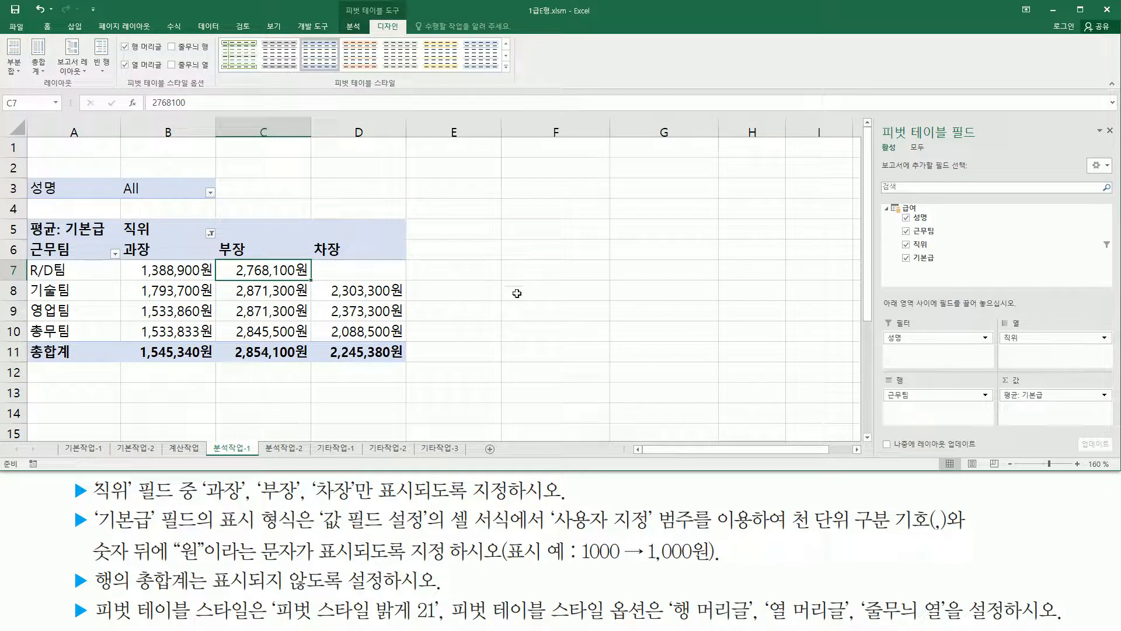
{"action": "left_click_drag", "start_coordinate": [406, 216], "coordinate": [506, 367]}
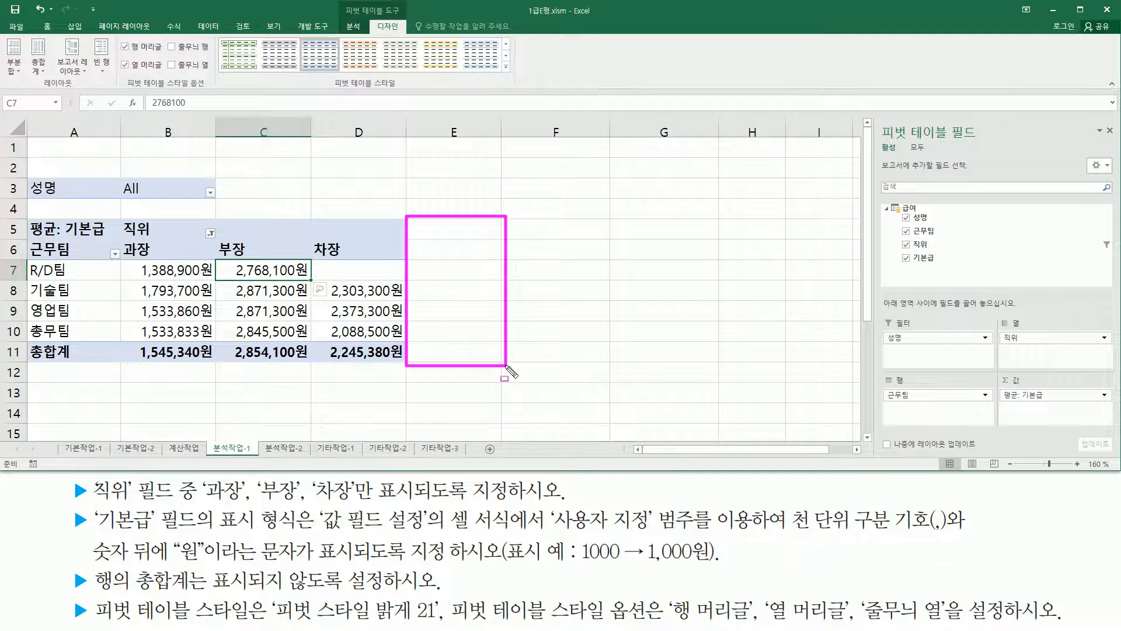
{"action": "key", "text": "Escape"}
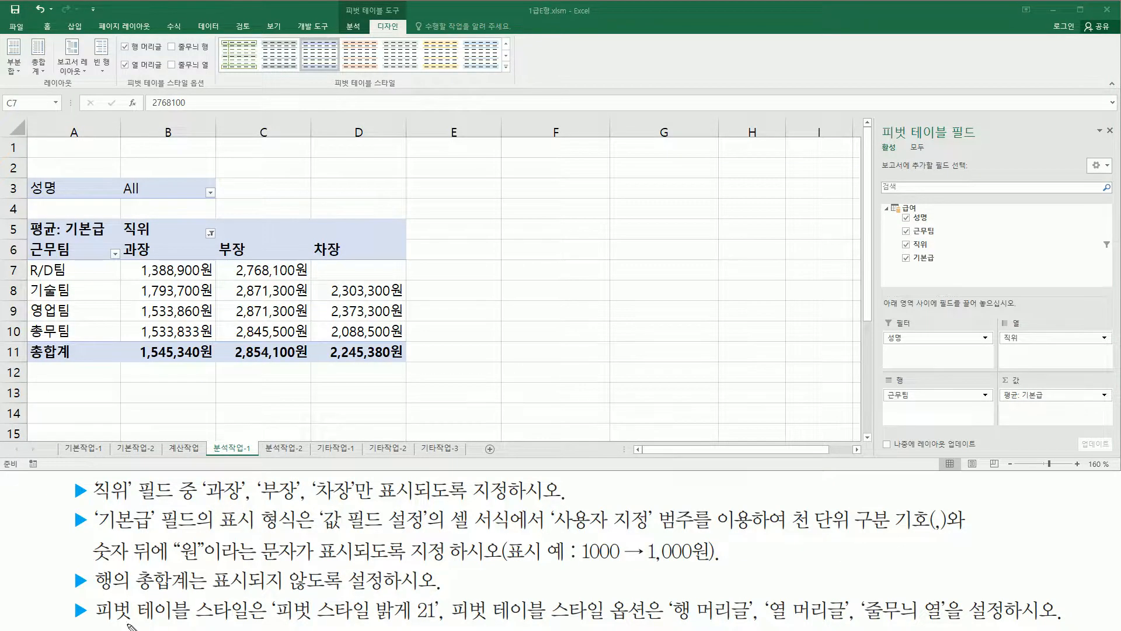
Apply the PivotTable style 피벗 스타일 밝게 21 to the PivotTable on the 분석작업-1 sheet
{"action": "left_click_drag", "start_coordinate": [278, 626], "coordinate": [443, 624]}
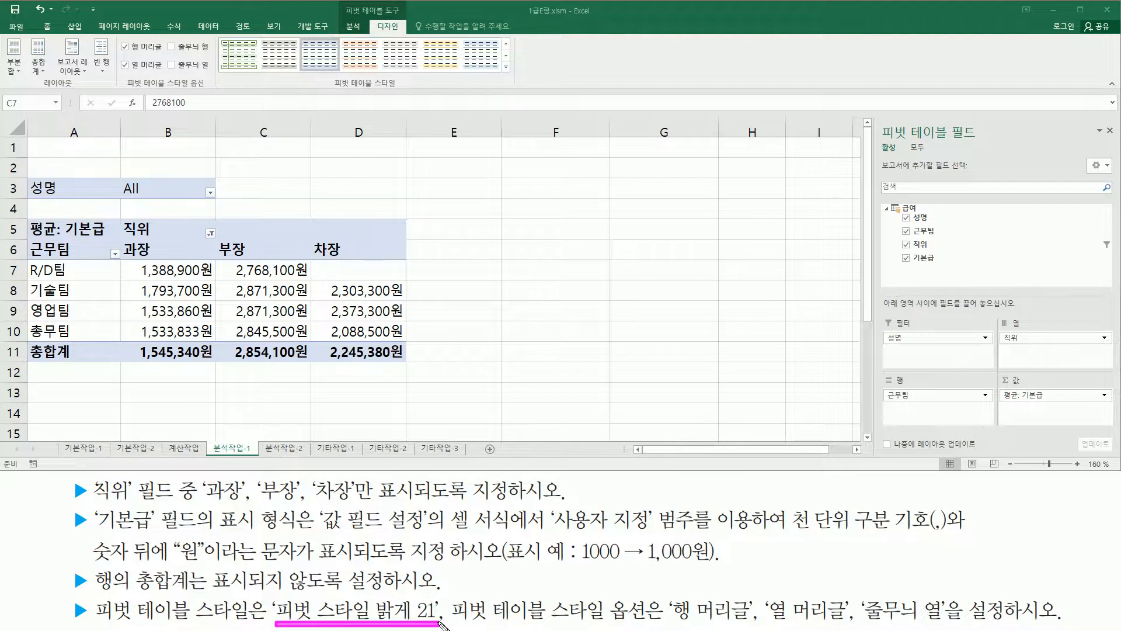
{"action": "key", "text": "Escape"}
{"action": "left_click", "coordinate": [170, 286]}
{"action": "left_click", "coordinate": [278, 313]}
{"action": "left_click", "coordinate": [226, 283]}
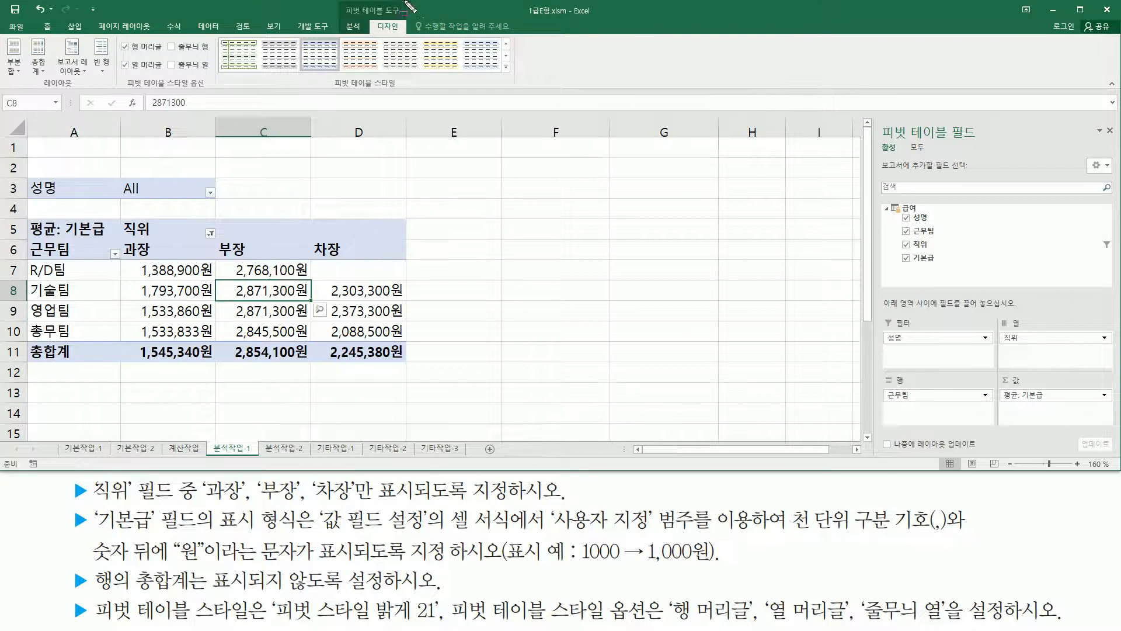
{"action": "mouse_move", "coordinate": [340, 1]}
{"action": "left_mouse_down"}
{"action": "mouse_move", "coordinate": [412, 18]}
{"action": "mouse_move", "coordinate": [401, 31]}
{"action": "left_mouse_up"}
{"action": "left_click_drag", "start_coordinate": [326, 91], "coordinate": [402, 91]}
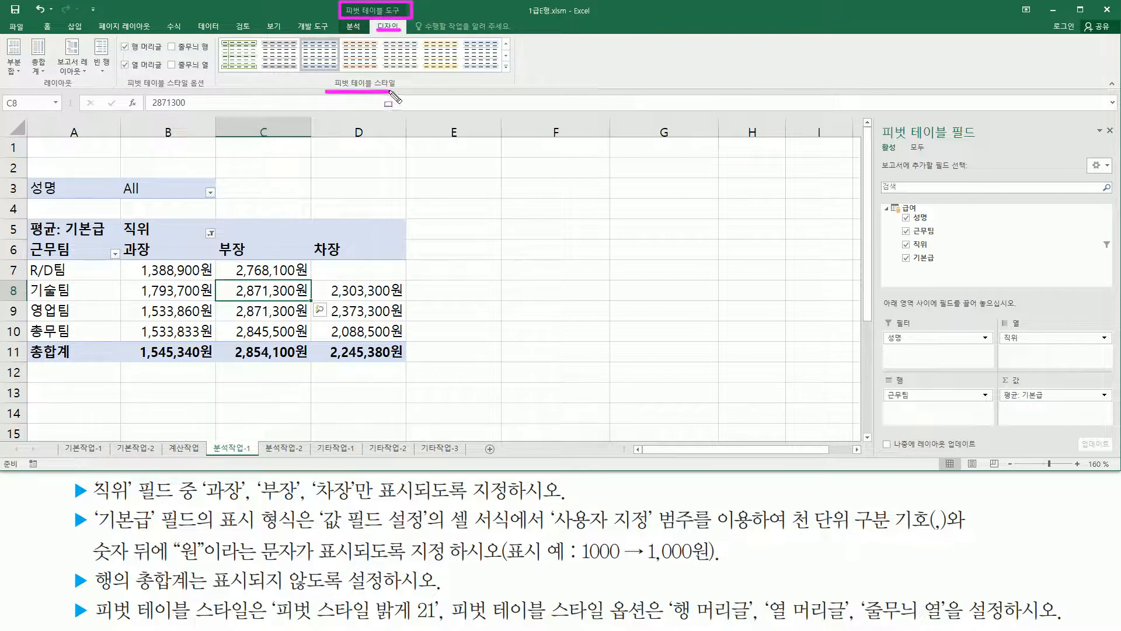
{"action": "left_click_drag", "start_coordinate": [497, 54], "coordinate": [520, 82]}
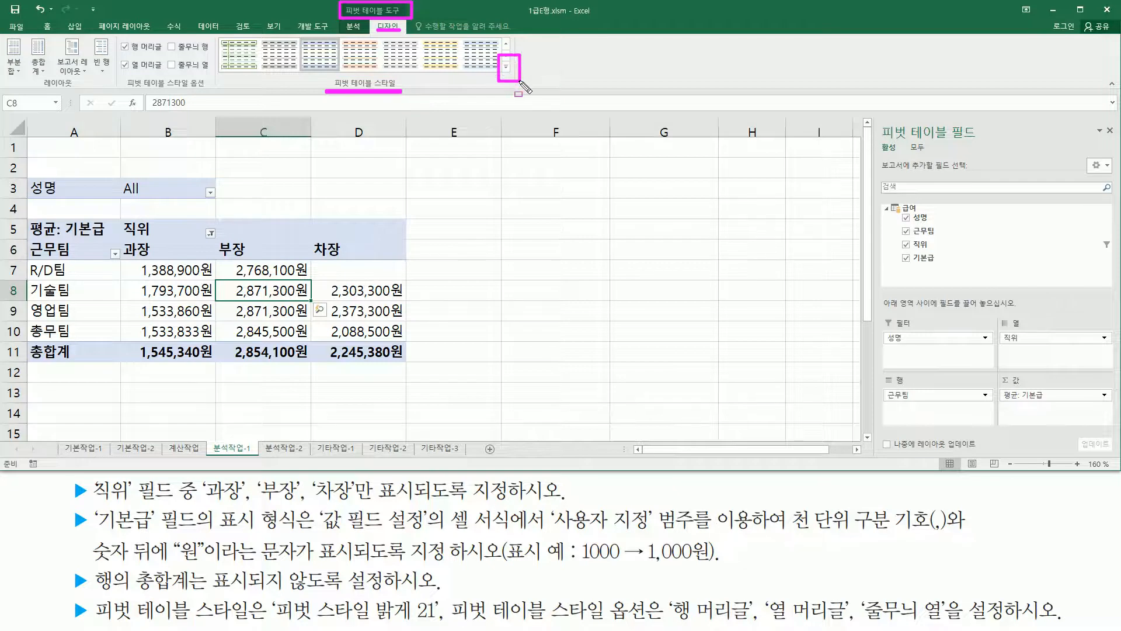
{"action": "left_click_drag", "start_coordinate": [273, 623], "coordinate": [438, 622]}
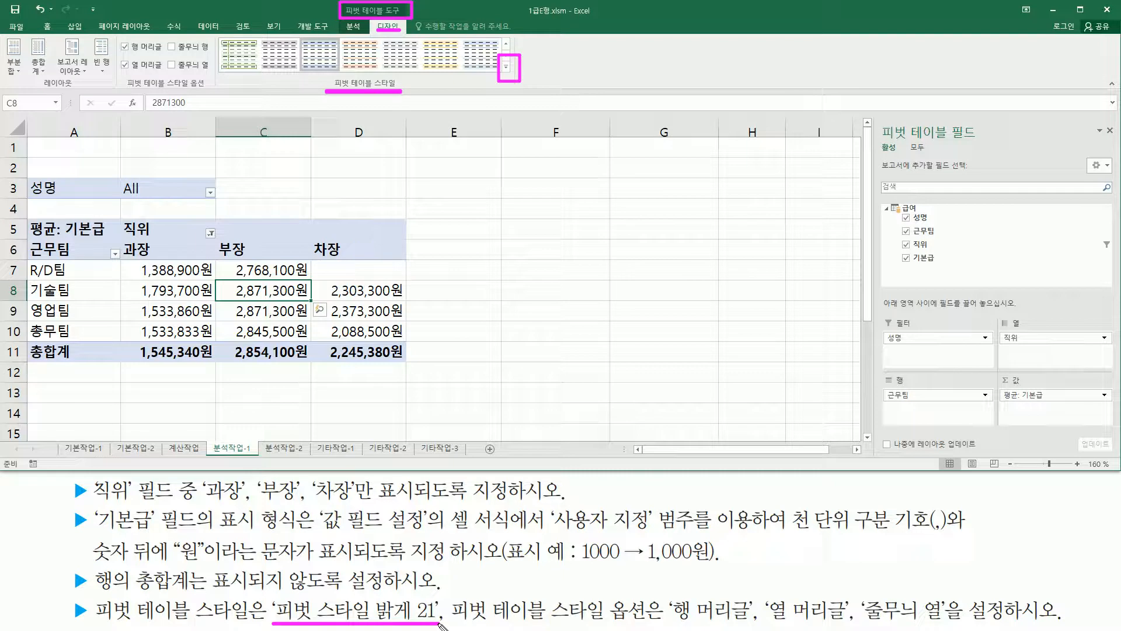
{"action": "key", "text": "Escape"}
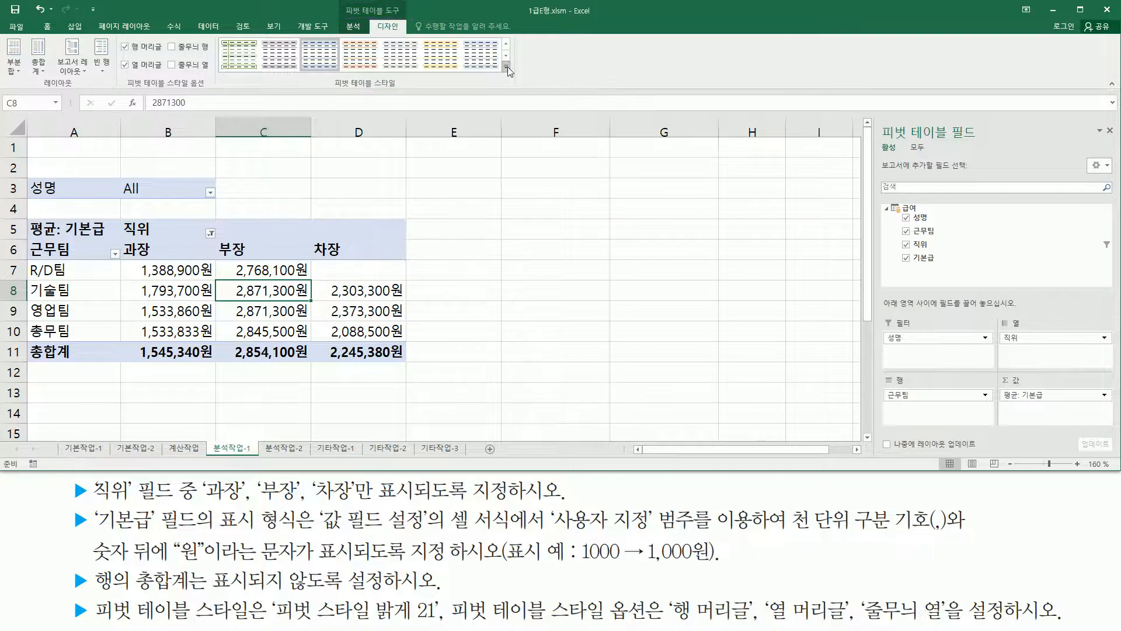
{"action": "left_click", "coordinate": [507, 67]}
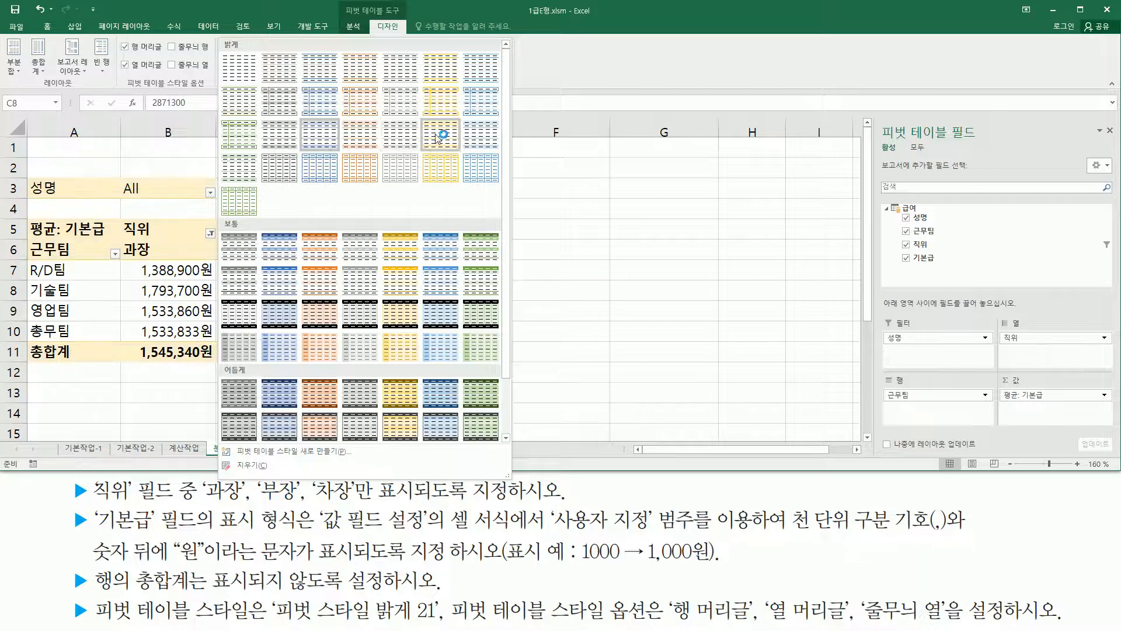
{"action": "left_click", "coordinate": [244, 170]}
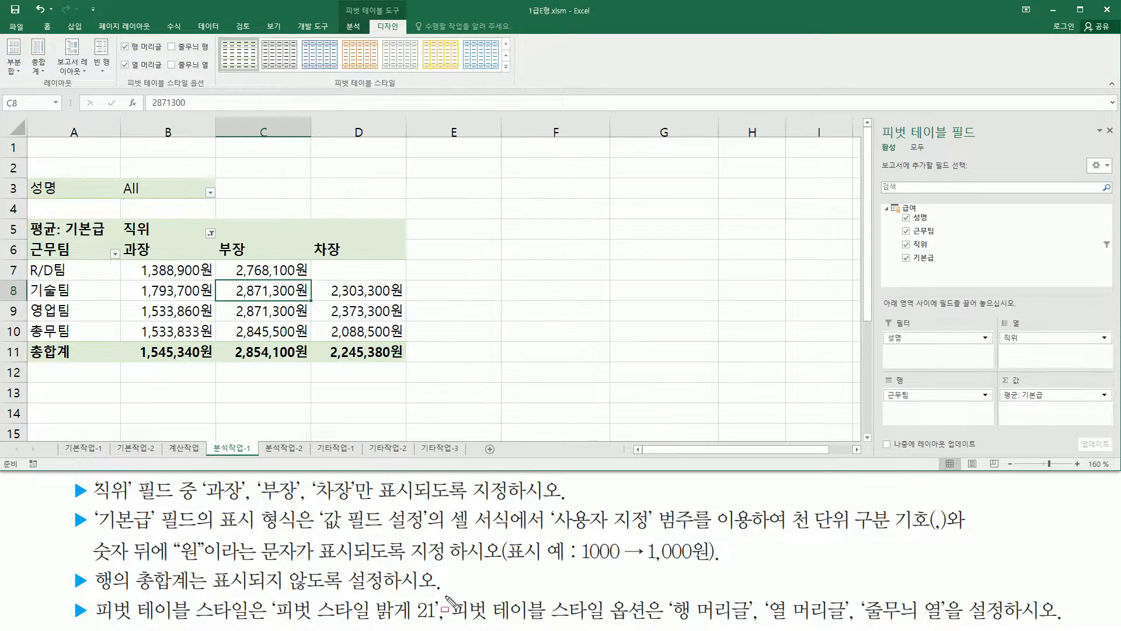
Turn on banded columns (줄무늬 열) in the PivotTable style options, keeping 행 머리글 and 열 머리글 enabled
{"action": "mouse_move", "coordinate": [447, 590]}
{"action": "left_mouse_down"}
{"action": "mouse_move", "coordinate": [448, 625]}
{"action": "mouse_move", "coordinate": [648, 623]}
{"action": "left_mouse_up"}
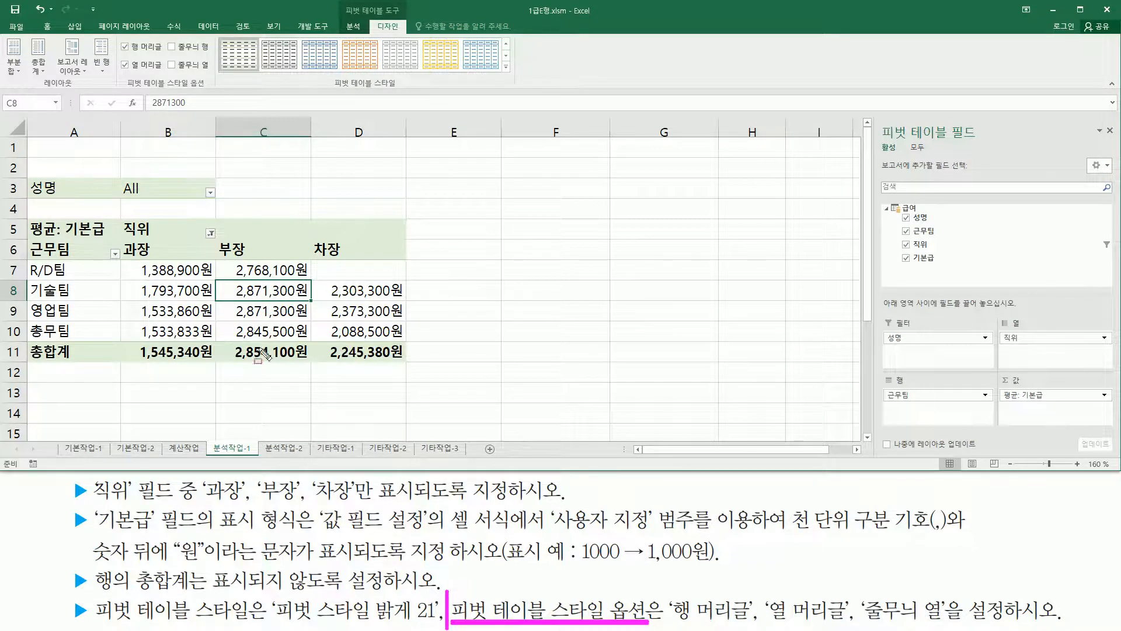
{"action": "mouse_move", "coordinate": [114, 35]}
{"action": "left_mouse_down"}
{"action": "mouse_move", "coordinate": [175, 87]}
{"action": "mouse_move", "coordinate": [216, 92]}
{"action": "left_mouse_up"}
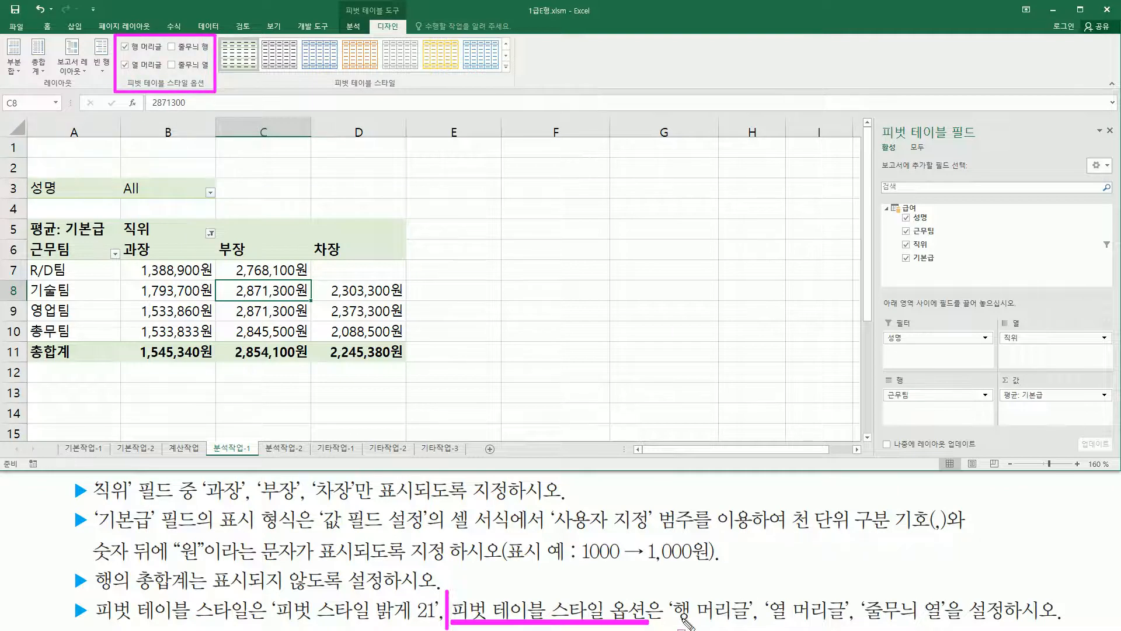
{"action": "left_click_drag", "start_coordinate": [673, 622], "coordinate": [1063, 626]}
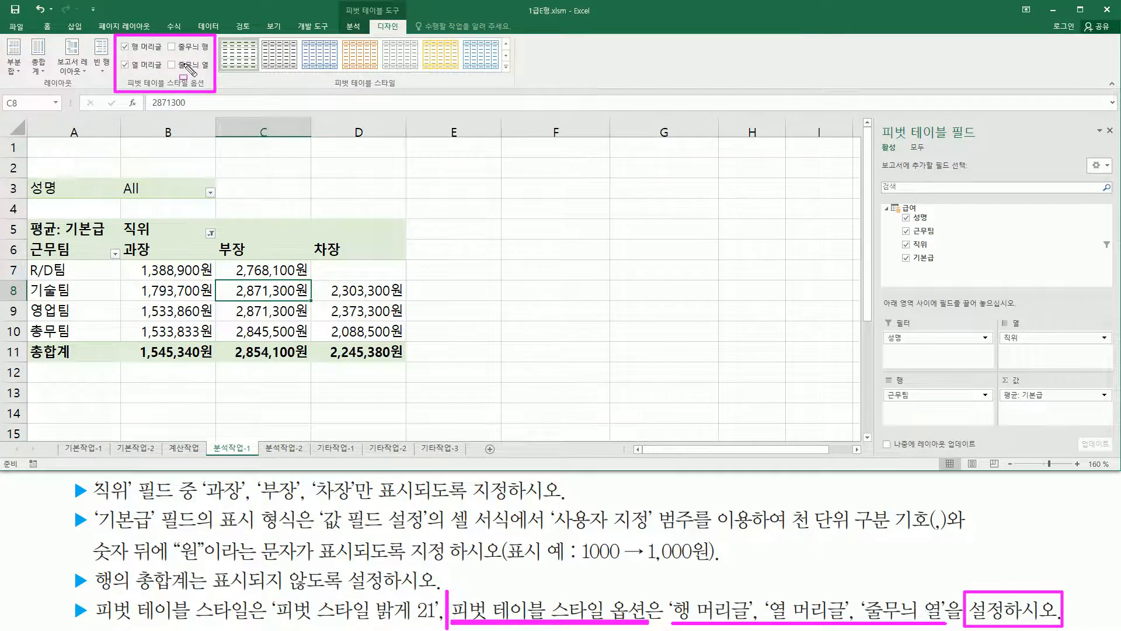
{"action": "left_click_drag", "start_coordinate": [169, 58], "coordinate": [178, 71]}
{"action": "key", "text": "Escape"}
{"action": "left_click", "coordinate": [172, 65]}
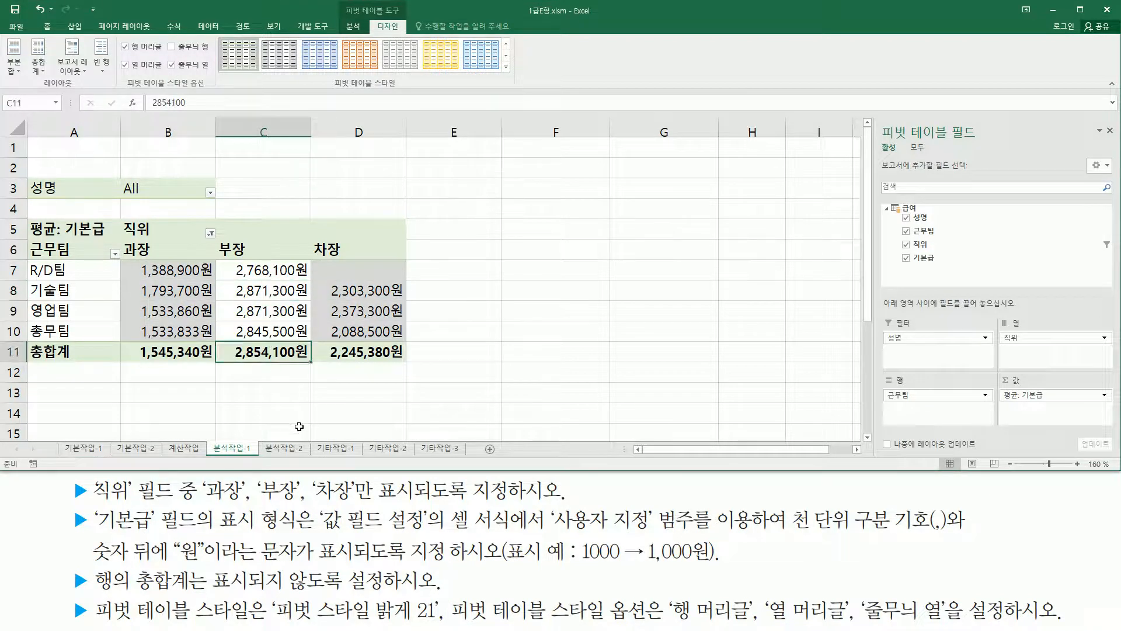
Check the finished PivotTable's 성명 filter and its 기본급 averages by 근무팀 and 직위
{"action": "left_click", "coordinate": [264, 432]}
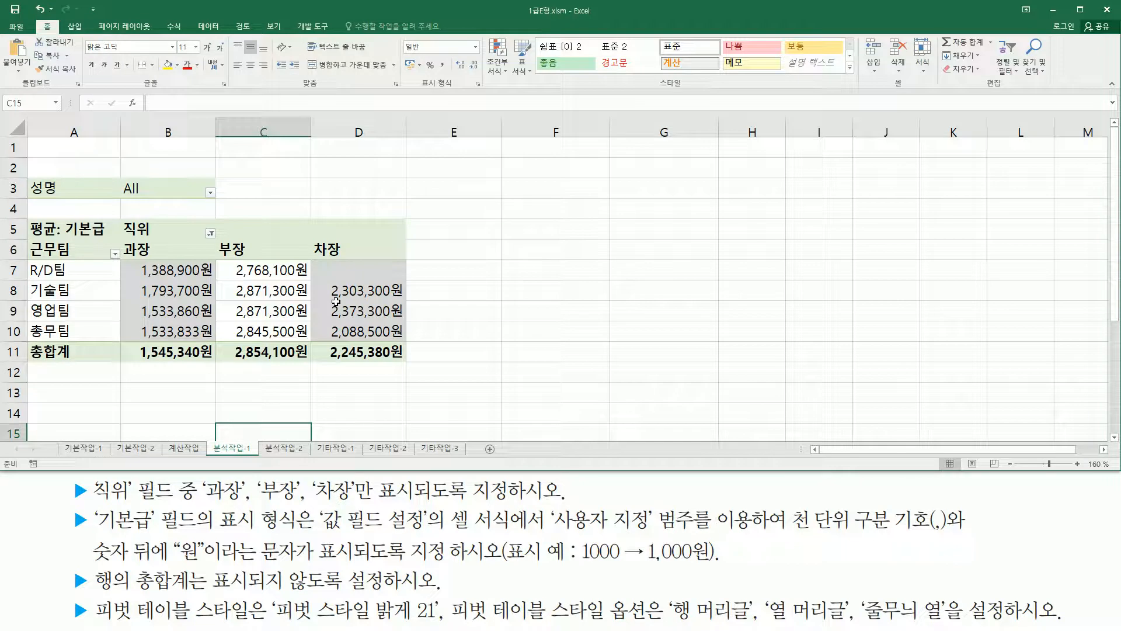
{"action": "mouse_move", "coordinate": [335, 301]}
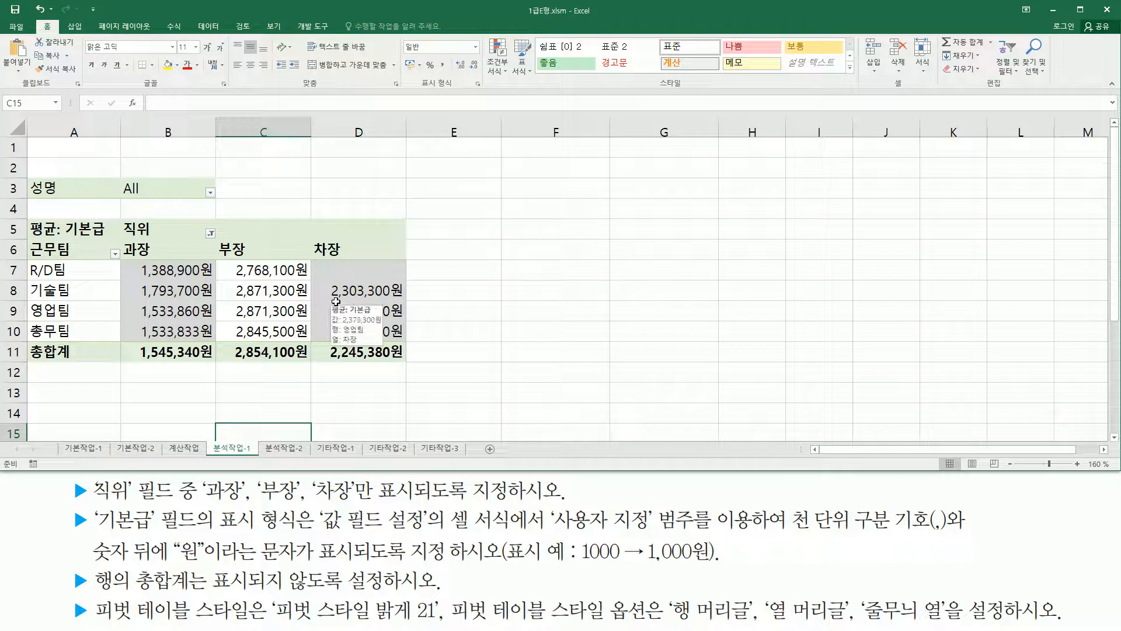
{"action": "left_click", "coordinate": [489, 242]}
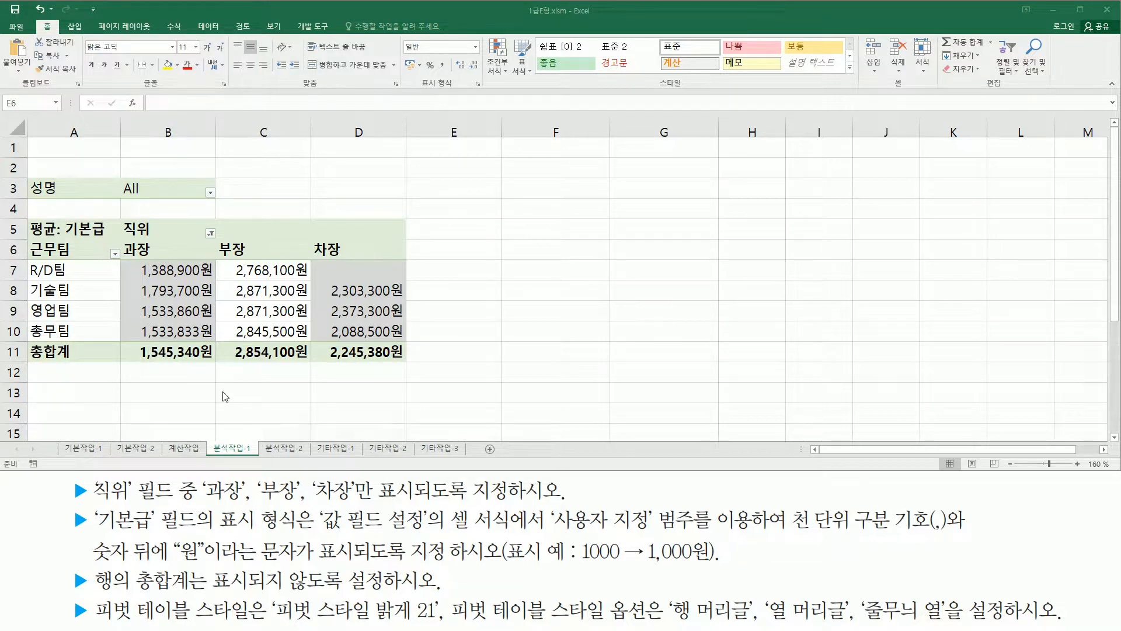
{"action": "left_click_drag", "start_coordinate": [119, 191], "coordinate": [217, 200]}
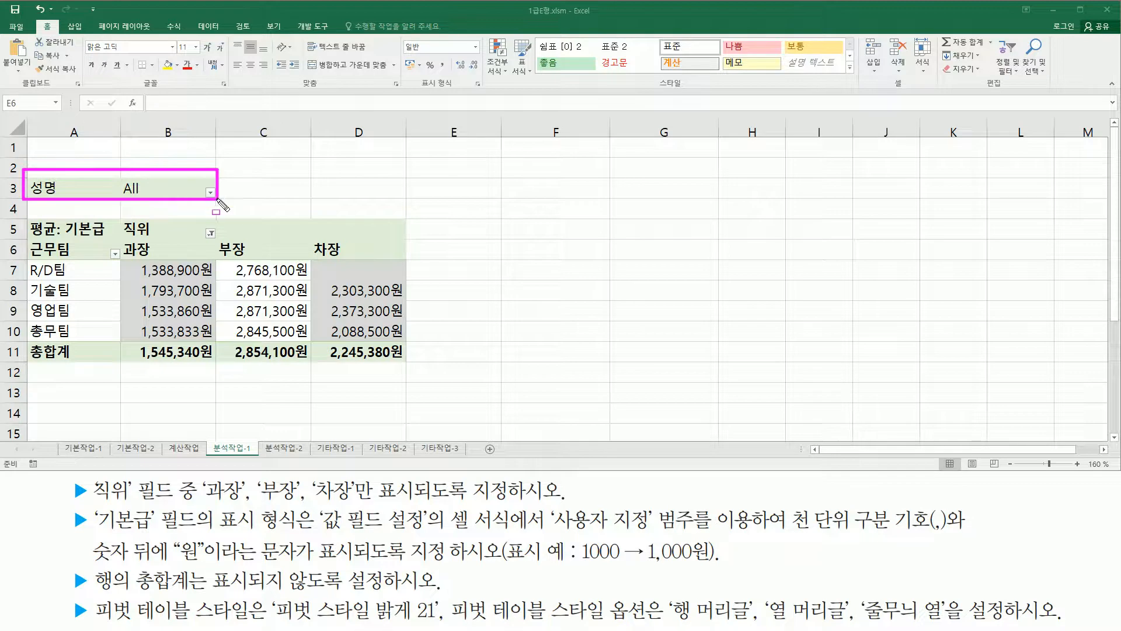
{"action": "mouse_move", "coordinate": [29, 217]}
{"action": "left_mouse_down"}
{"action": "mouse_move", "coordinate": [76, 243]}
{"action": "mouse_move", "coordinate": [185, 262]}
{"action": "mouse_move", "coordinate": [403, 260]}
{"action": "mouse_move", "coordinate": [416, 370]}
{"action": "left_mouse_up"}
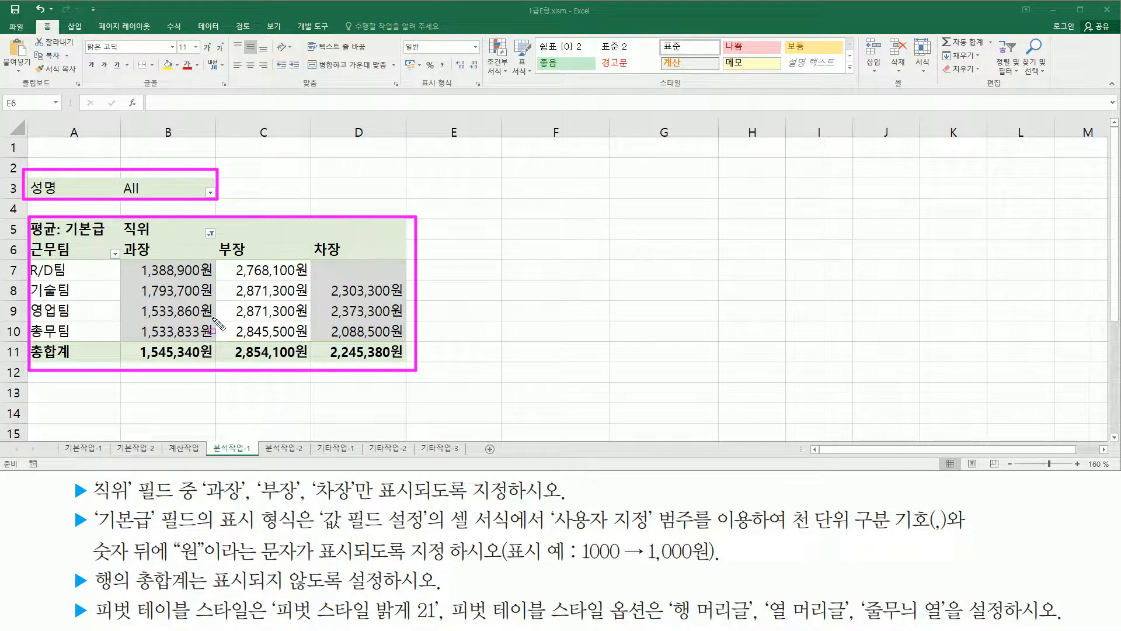
{"action": "key", "text": "Escape"}
{"action": "left_click", "coordinate": [91, 392]}
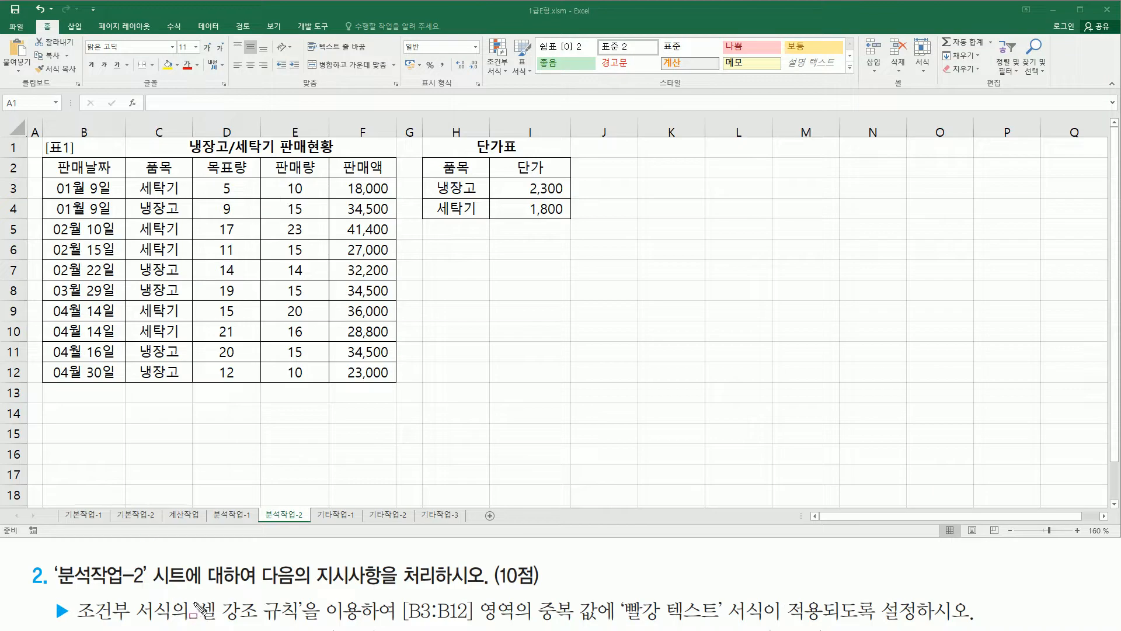
Examine the 분석작업-2 sheet's tables and the conditional formatting instruction for duplicate dates in B3:B12
{"action": "left_click_drag", "start_coordinate": [51, 559], "coordinate": [151, 587]}
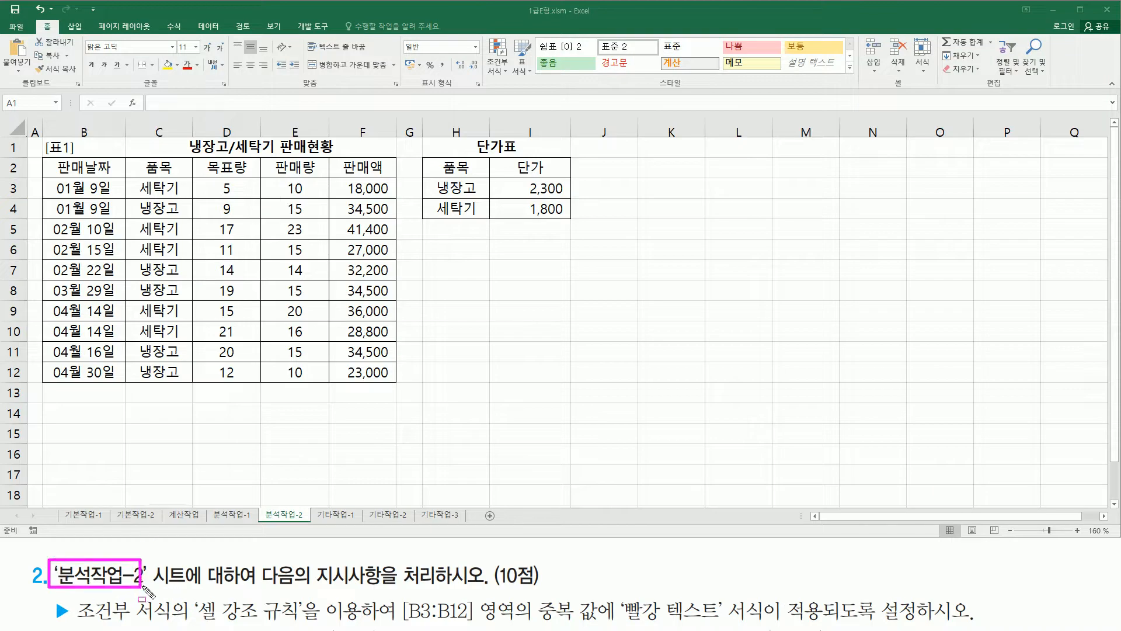
{"action": "left_click_drag", "start_coordinate": [304, 589], "coordinate": [505, 589]}
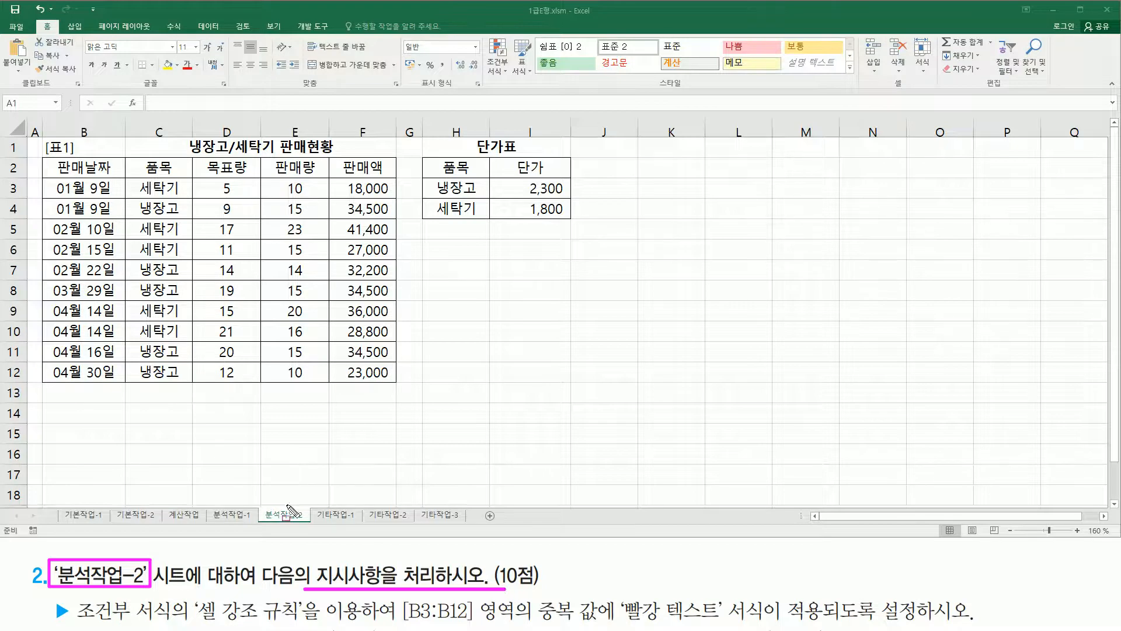
{"action": "mouse_move", "coordinate": [25, 136]}
{"action": "left_mouse_down"}
{"action": "mouse_move", "coordinate": [261, 328]}
{"action": "mouse_move", "coordinate": [582, 413]}
{"action": "left_mouse_up"}
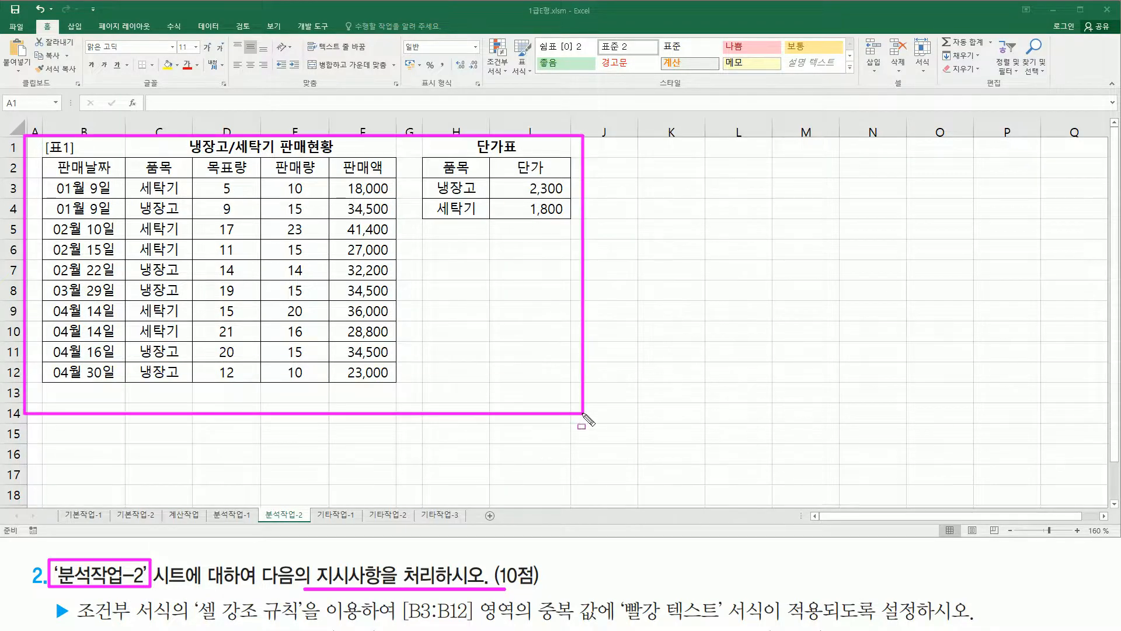
{"action": "key", "text": "Escape"}
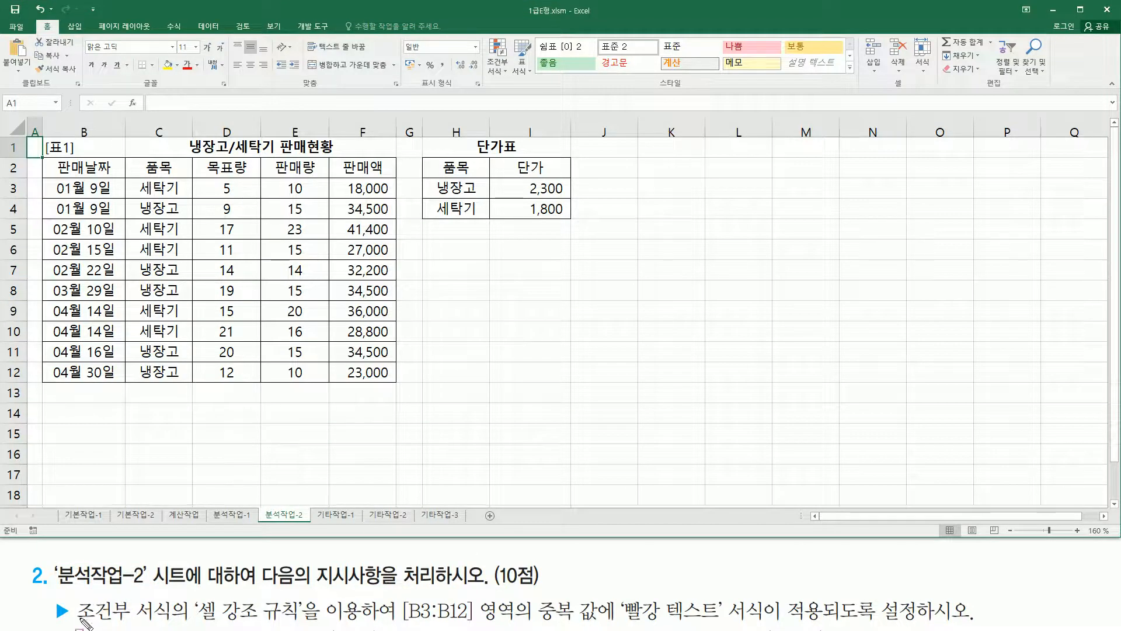
{"action": "mouse_move", "coordinate": [75, 595]}
{"action": "left_mouse_down"}
{"action": "mouse_move", "coordinate": [170, 626]}
{"action": "mouse_move", "coordinate": [306, 622]}
{"action": "left_mouse_up"}
{"action": "mouse_move", "coordinate": [403, 594]}
{"action": "left_mouse_down"}
{"action": "mouse_move", "coordinate": [415, 620]}
{"action": "mouse_move", "coordinate": [519, 627]}
{"action": "left_mouse_up"}
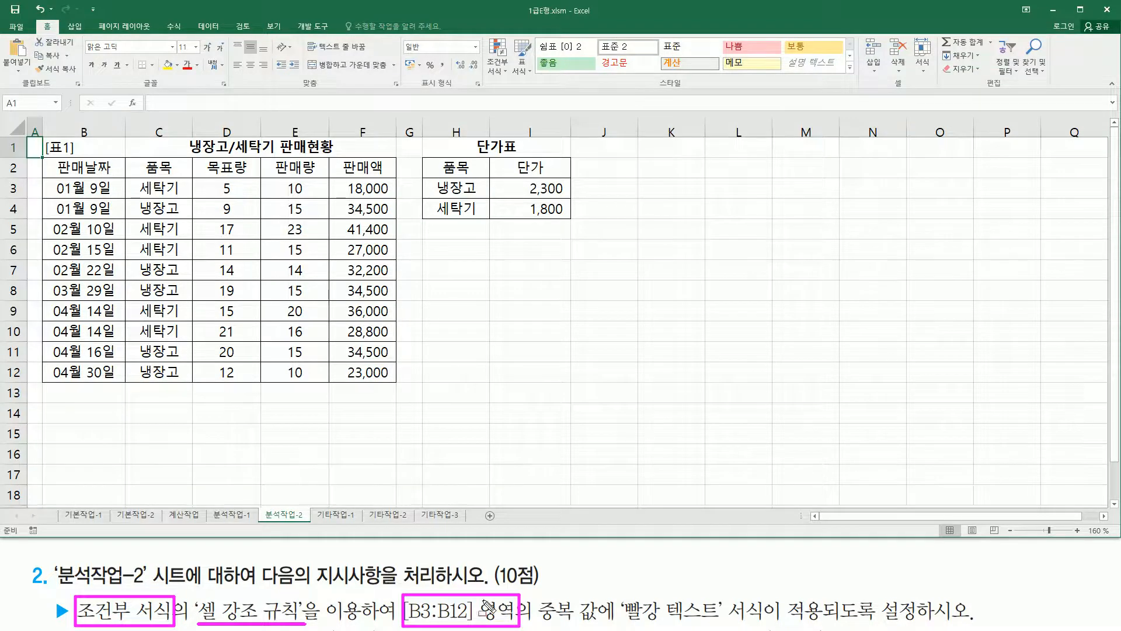
{"action": "mouse_move", "coordinate": [42, 178]}
{"action": "left_mouse_down"}
{"action": "mouse_move", "coordinate": [70, 325]}
{"action": "mouse_move", "coordinate": [122, 379]}
{"action": "left_mouse_up"}
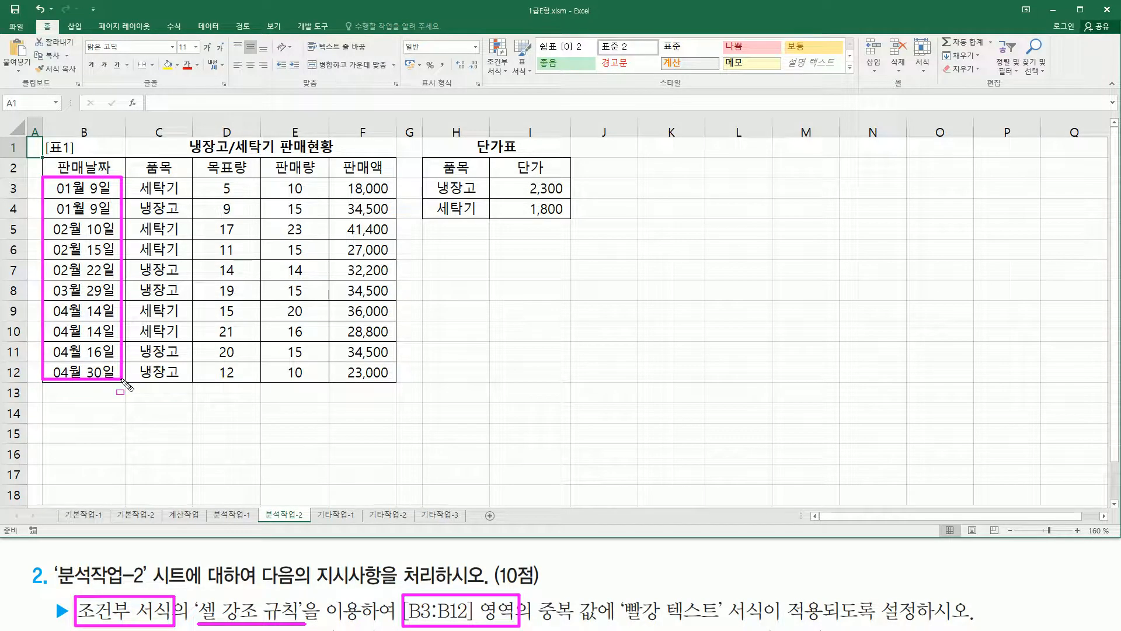
{"action": "left_click_drag", "start_coordinate": [542, 624], "coordinate": [719, 623]}
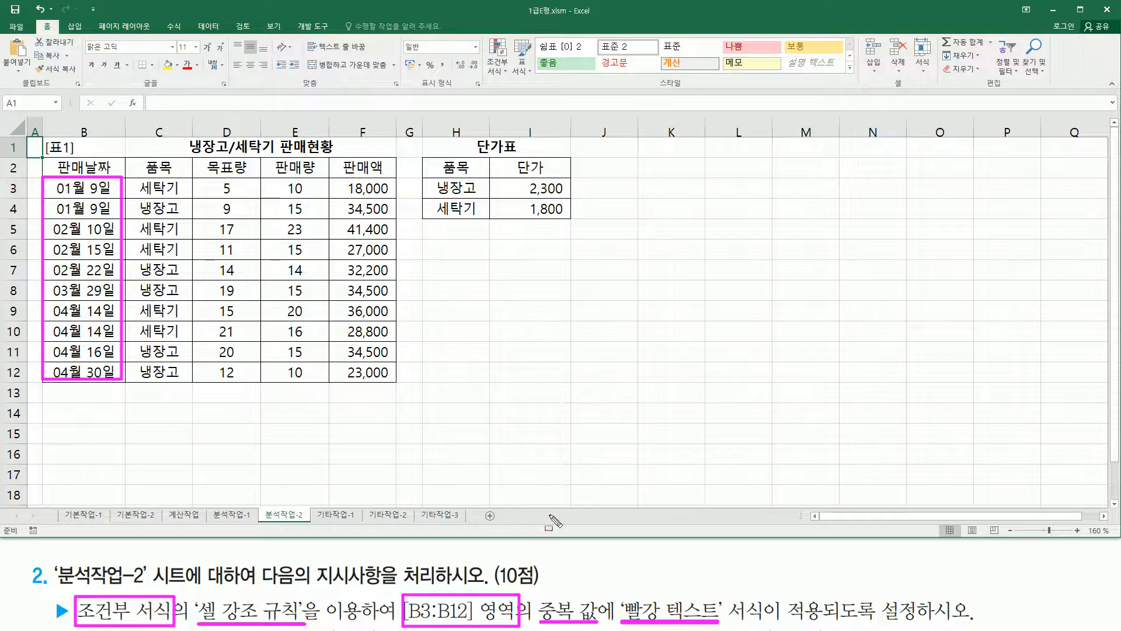
{"action": "left_click_drag", "start_coordinate": [66, 188], "coordinate": [109, 212]}
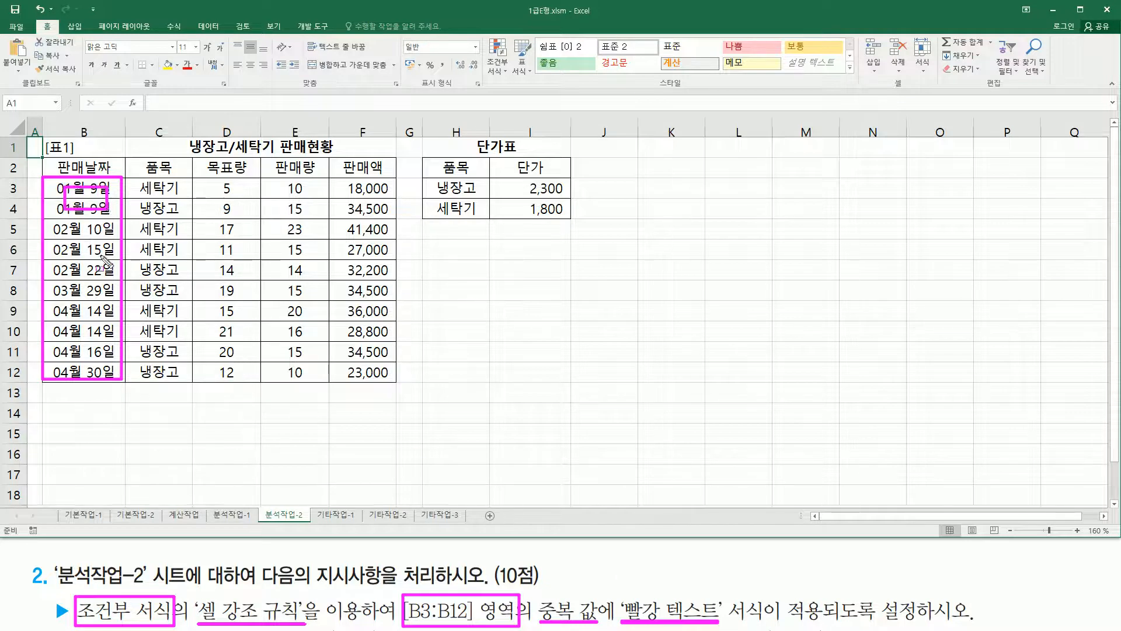
{"action": "left_click_drag", "start_coordinate": [52, 303], "coordinate": [110, 336]}
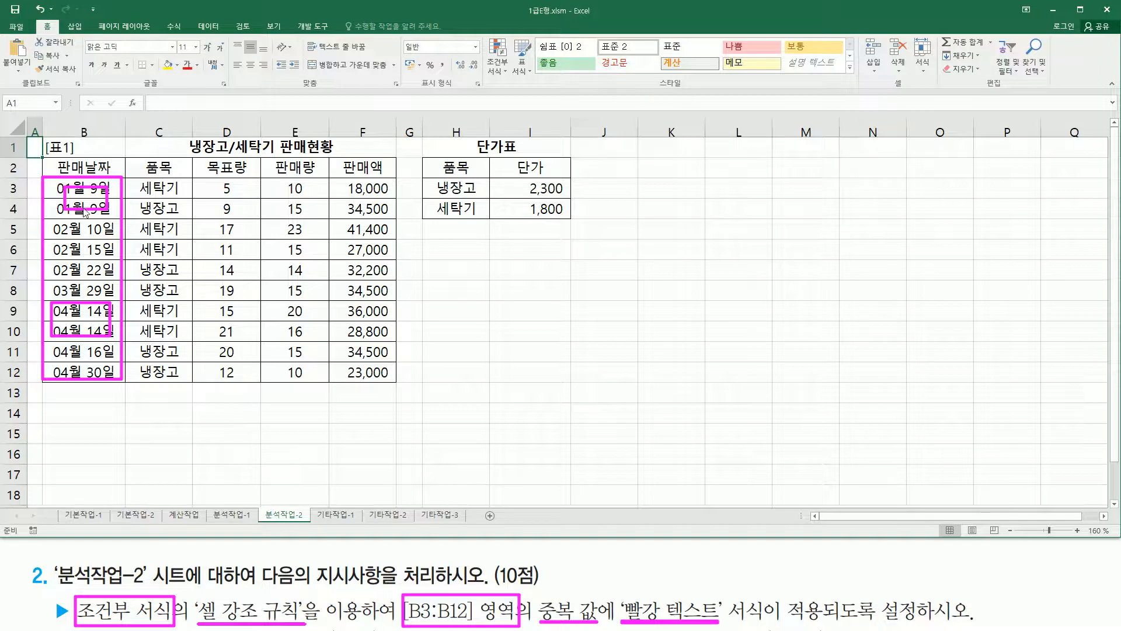
Start a duplicate values (중복 값) cell highlighting rule for the 판매날짜 dates in B3:B12
{"action": "left_click_drag", "start_coordinate": [81, 187], "coordinate": [82, 372]}
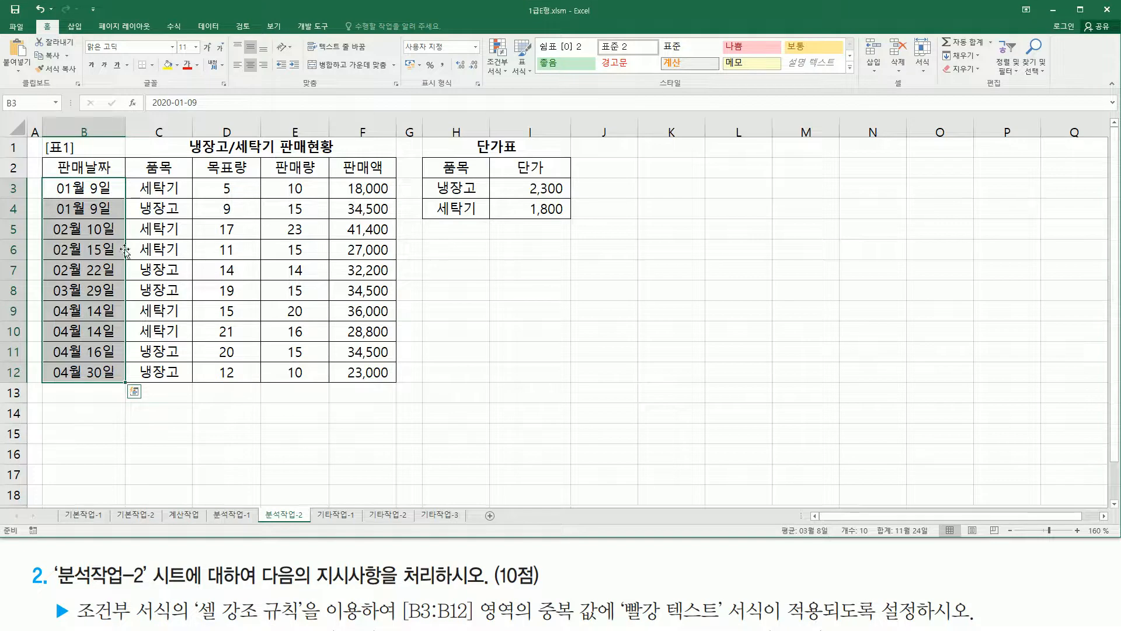
{"action": "left_click_drag", "start_coordinate": [35, 16], "coordinate": [62, 37]}
{"action": "mouse_move", "coordinate": [485, 36]}
{"action": "left_mouse_down"}
{"action": "mouse_move", "coordinate": [500, 79]}
{"action": "mouse_move", "coordinate": [514, 86]}
{"action": "left_mouse_up"}
{"action": "key", "text": "Escape"}
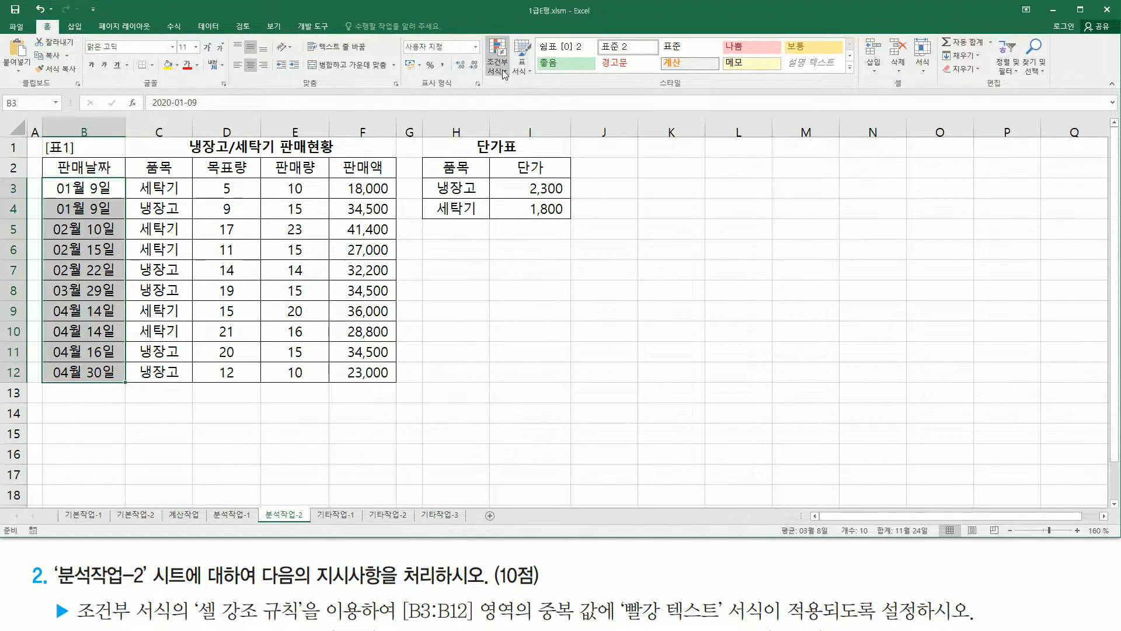
{"action": "left_click", "coordinate": [503, 70]}
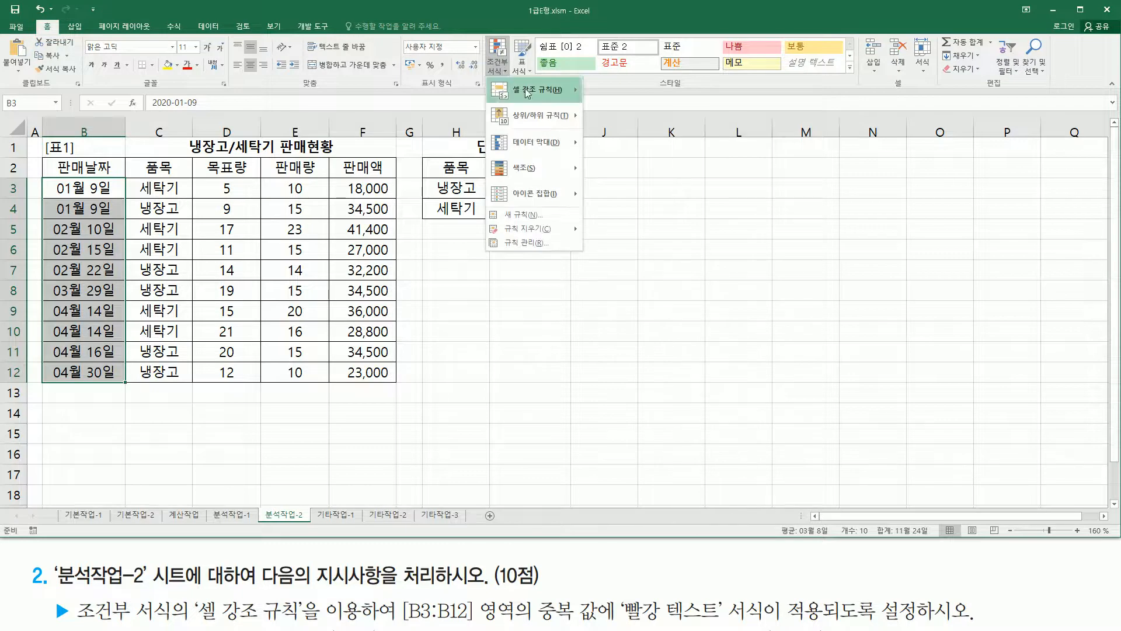
{"action": "mouse_move", "coordinate": [528, 95]}
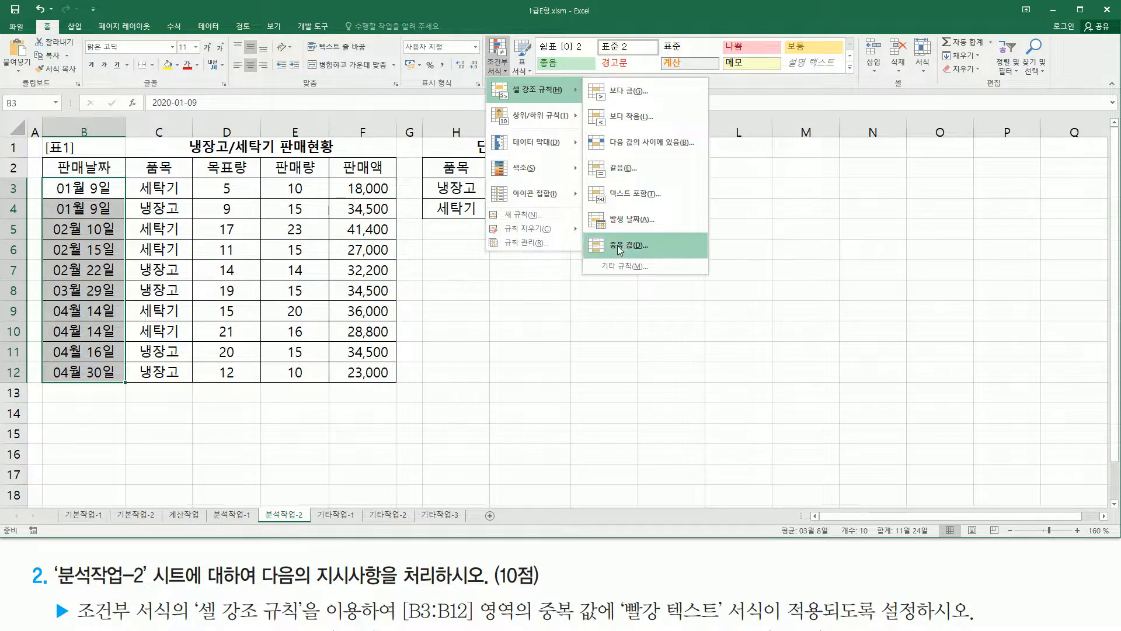
{"action": "left_click", "coordinate": [653, 246]}
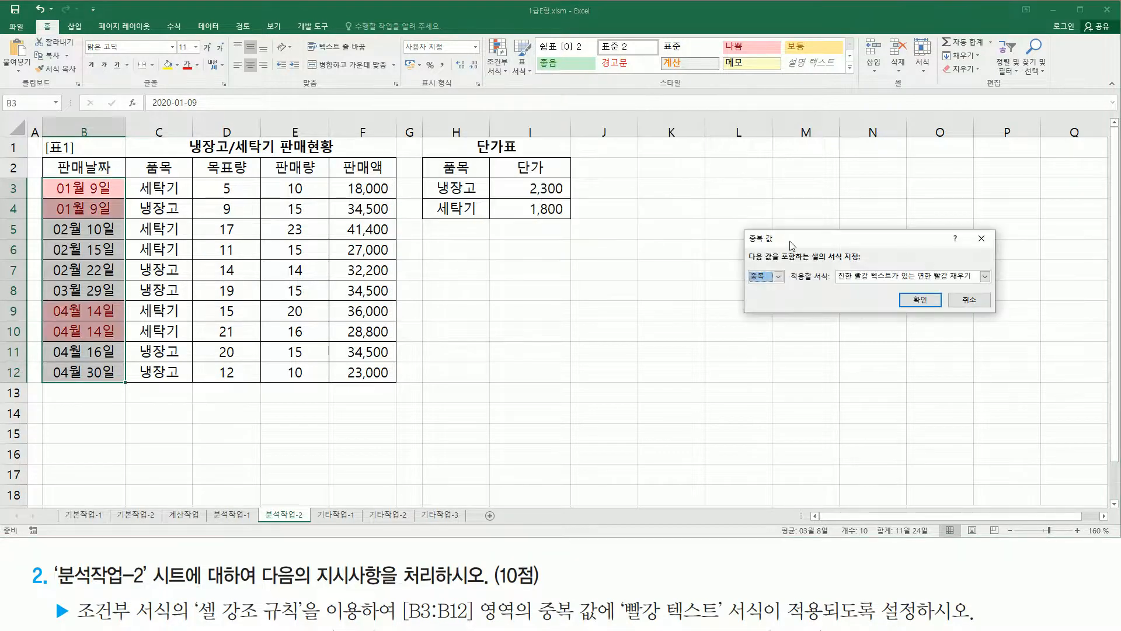
{"action": "left_click_drag", "start_coordinate": [792, 245], "coordinate": [489, 265]}
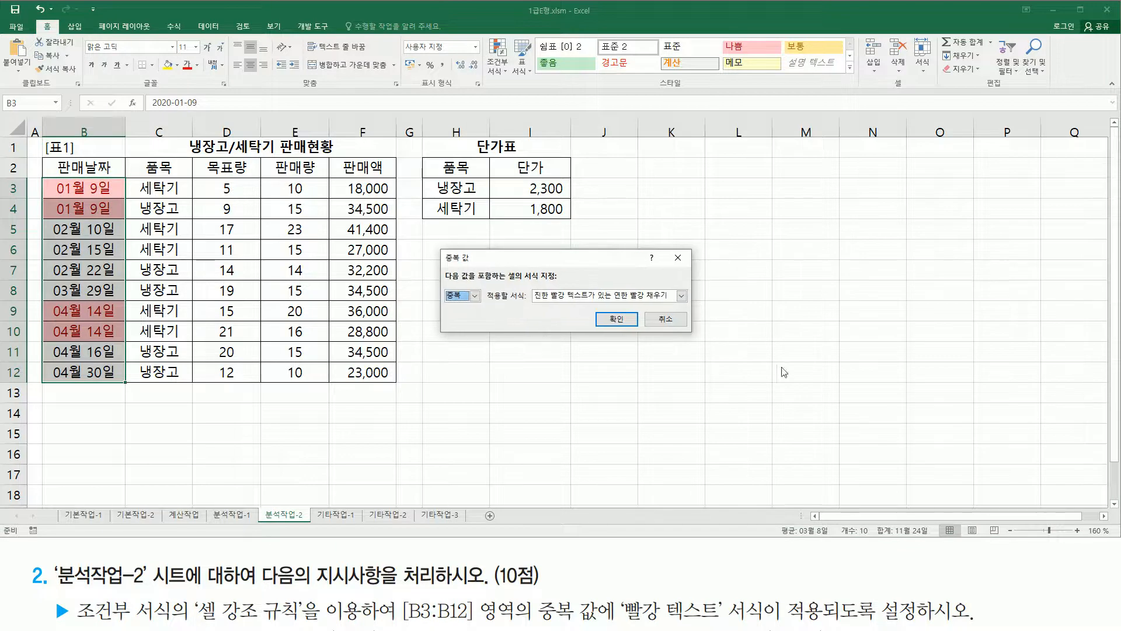
Apply the 빨강 텍스트 format to the duplicate values rule for the dates in B3:B12
{"action": "key", "text": "ctrl+2"}
{"action": "mouse_move", "coordinate": [442, 285]}
{"action": "left_mouse_down"}
{"action": "mouse_move", "coordinate": [481, 307]}
{"action": "mouse_move", "coordinate": [681, 310]}
{"action": "left_mouse_up"}
{"action": "key", "text": "Escape"}
{"action": "left_click", "coordinate": [681, 296]}
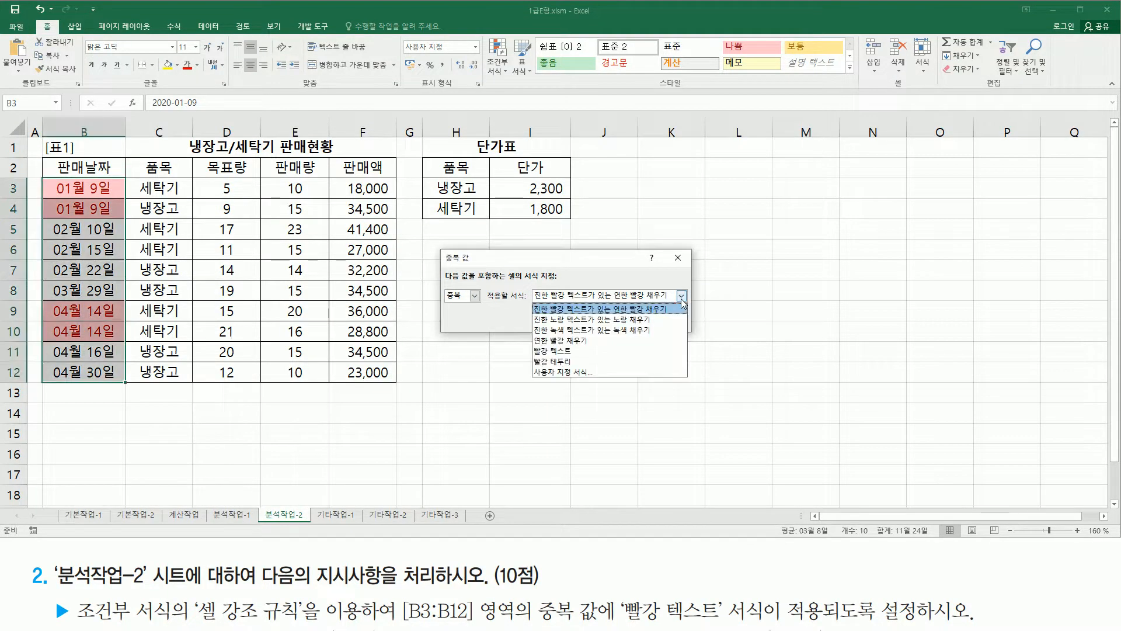
{"action": "left_click", "coordinate": [598, 351]}
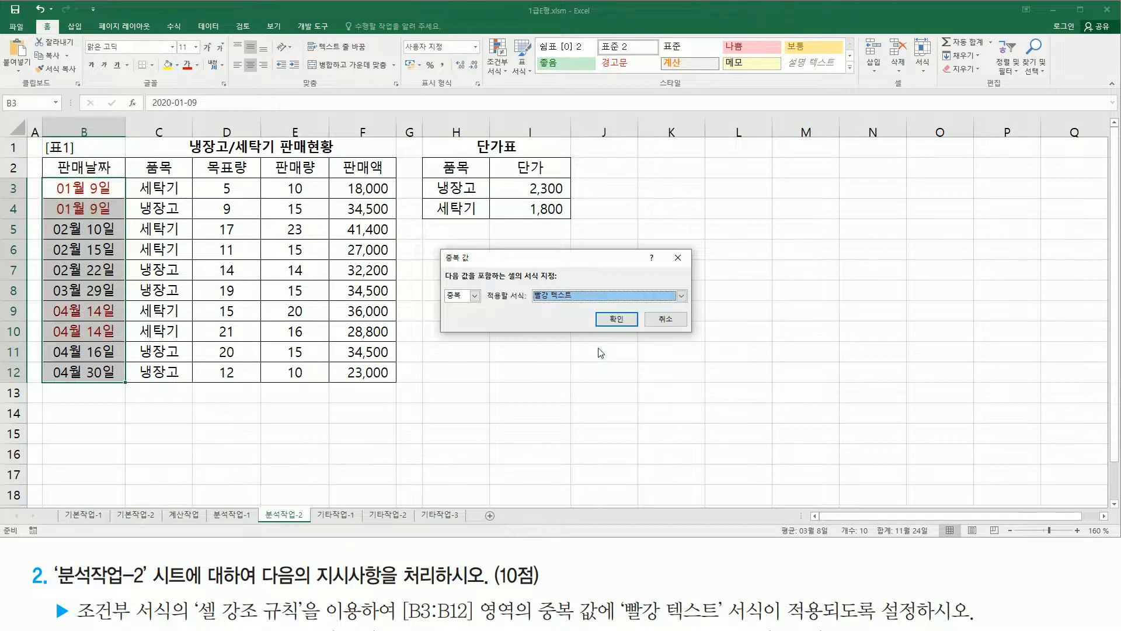
{"action": "left_click", "coordinate": [616, 320]}
{"action": "left_click", "coordinate": [558, 316]}
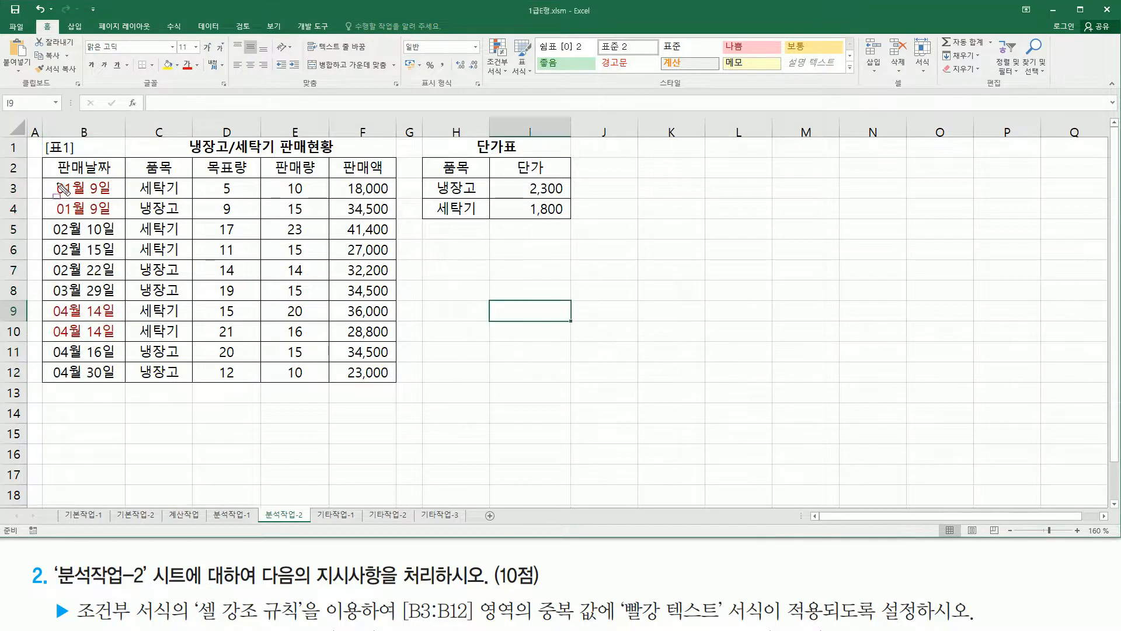
{"action": "left_click_drag", "start_coordinate": [48, 176], "coordinate": [119, 218]}
{"action": "mouse_move", "coordinate": [47, 295]}
{"action": "left_mouse_down"}
{"action": "mouse_move", "coordinate": [62, 318]}
{"action": "mouse_move", "coordinate": [118, 345]}
{"action": "left_mouse_up"}
{"action": "key", "text": "Escape"}
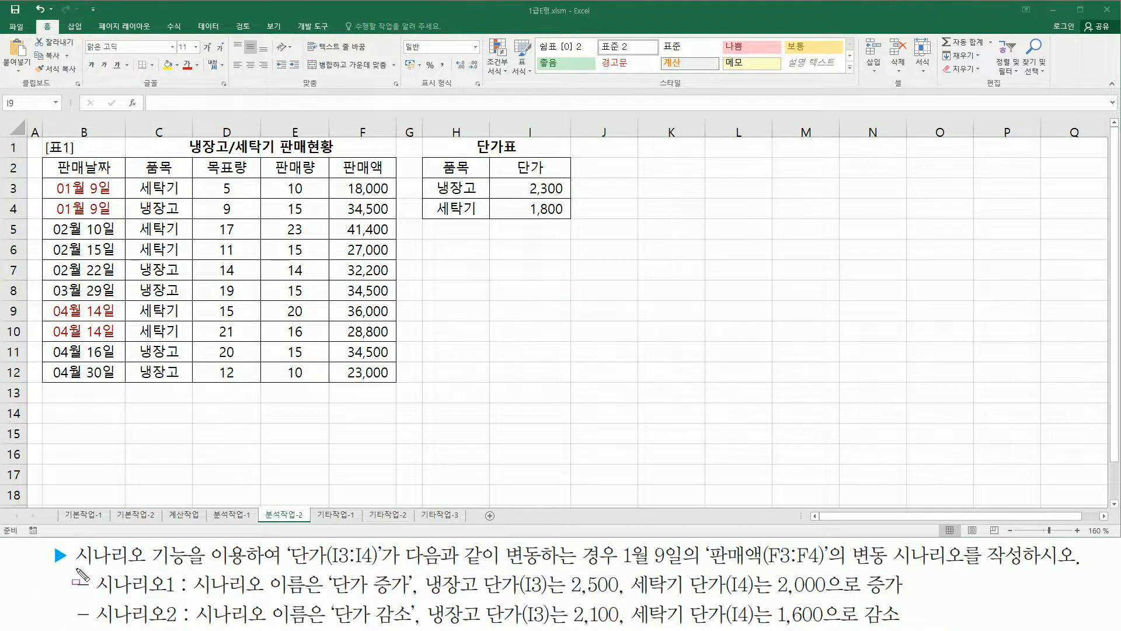
Examine the scenario instructions against the 단가 cells I3:I4 and the 1월 9일 판매액 cells F3:F4
{"action": "mouse_move", "coordinate": [76, 569]}
{"action": "left_mouse_down"}
{"action": "mouse_move", "coordinate": [194, 568]}
{"action": "mouse_move", "coordinate": [188, 543]}
{"action": "left_mouse_up"}
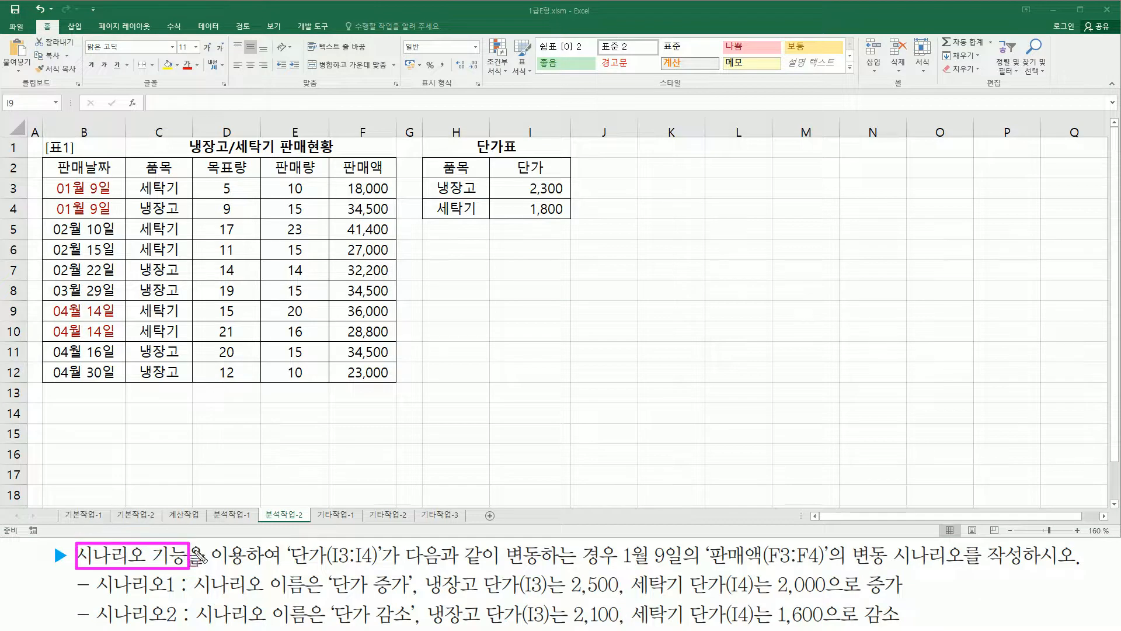
{"action": "left_click_drag", "start_coordinate": [285, 565], "coordinate": [389, 565]}
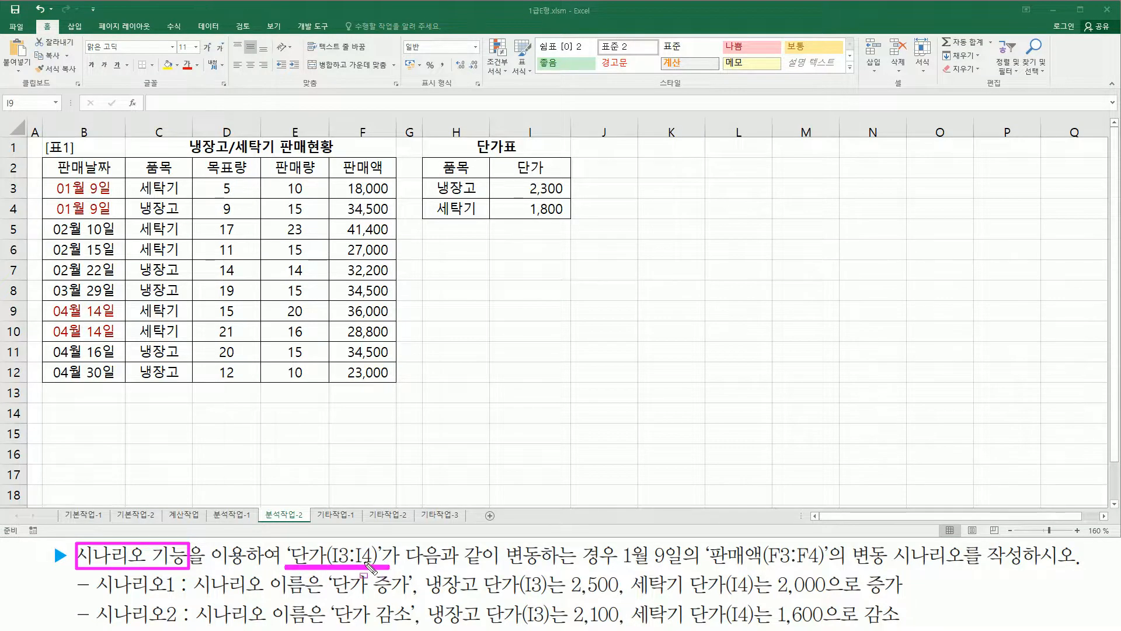
{"action": "left_click_drag", "start_coordinate": [505, 179], "coordinate": [571, 221]}
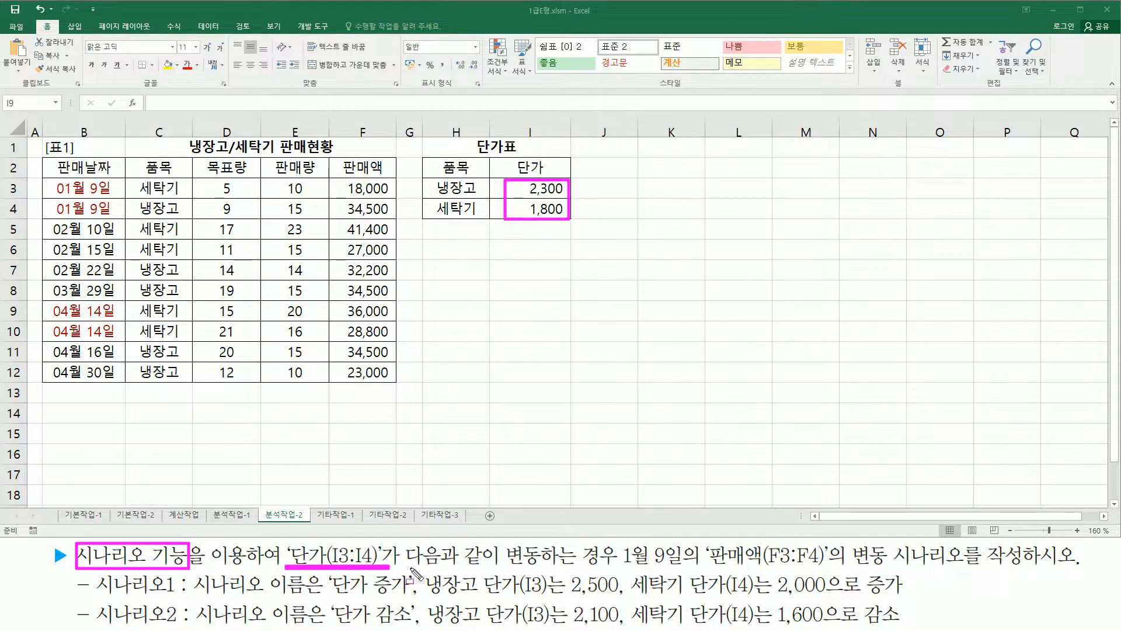
{"action": "left_click_drag", "start_coordinate": [620, 565], "coordinate": [823, 566]}
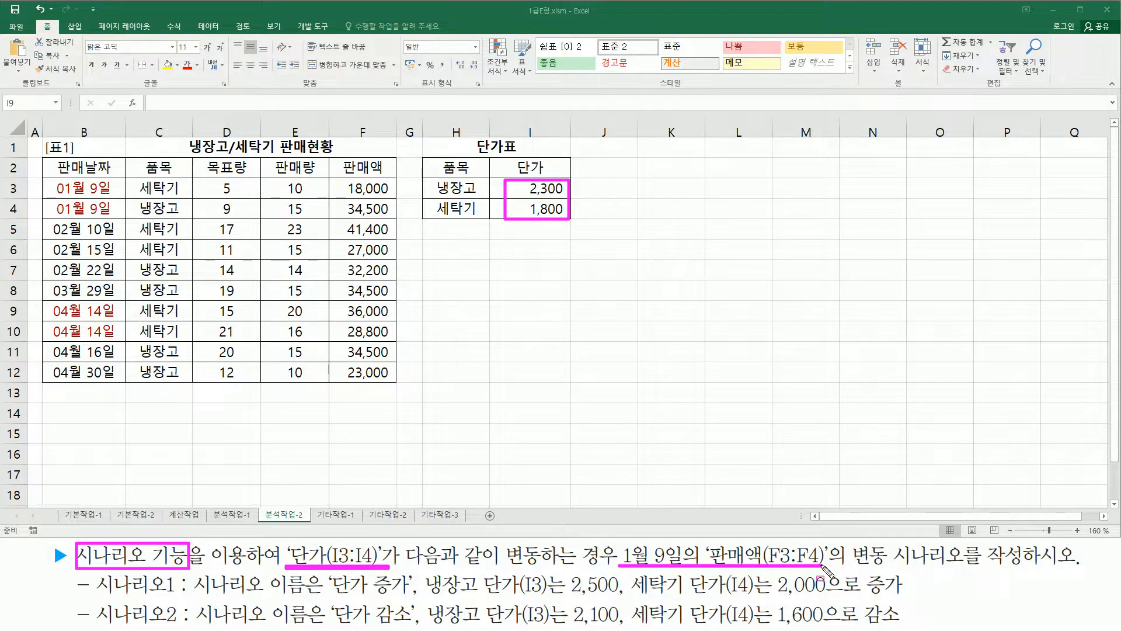
{"action": "left_click_drag", "start_coordinate": [342, 178], "coordinate": [396, 220]}
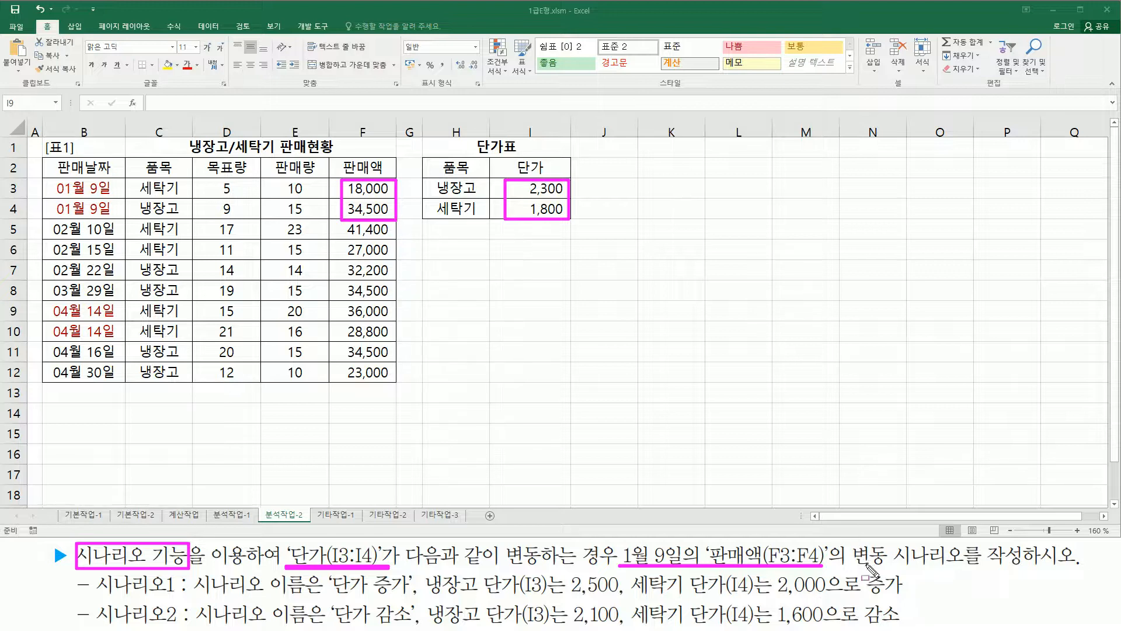
{"action": "left_click_drag", "start_coordinate": [853, 566], "coordinate": [1022, 567]}
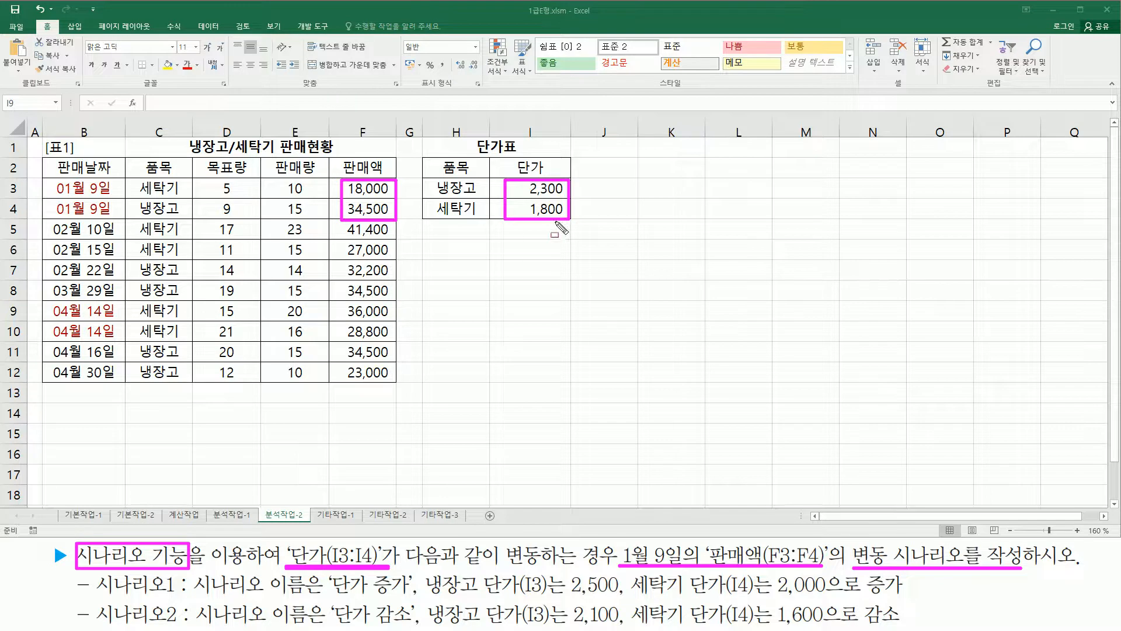
{"action": "left_click_drag", "start_coordinate": [524, 184], "coordinate": [571, 217]}
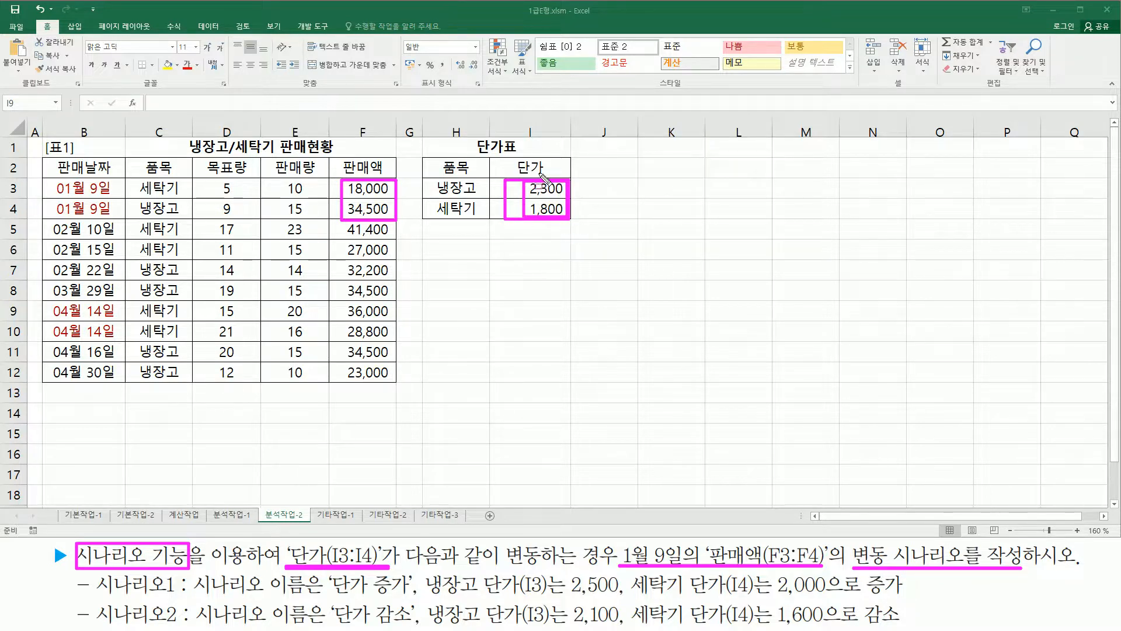
{"action": "left_click_drag", "start_coordinate": [567, 593], "coordinate": [832, 595]}
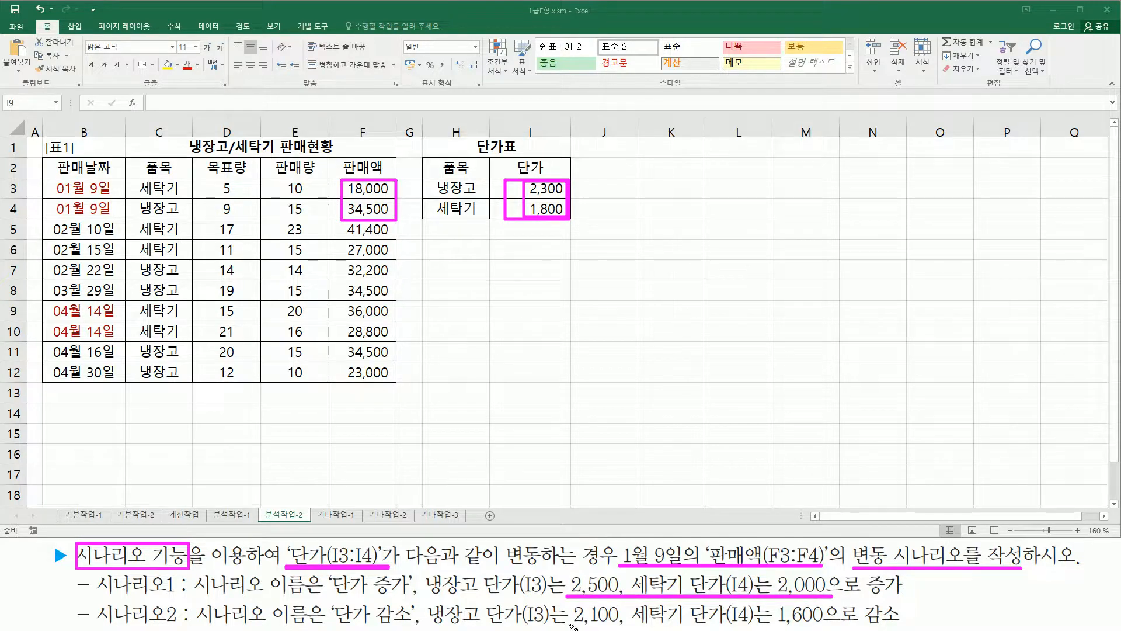
{"action": "left_click_drag", "start_coordinate": [572, 629], "coordinate": [830, 624]}
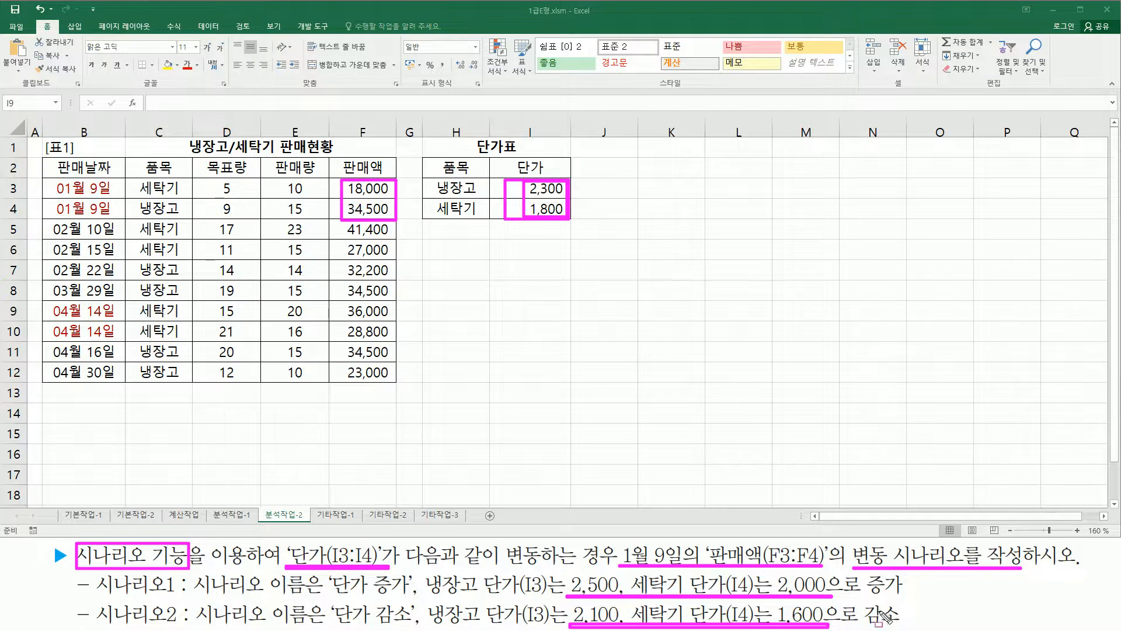
{"action": "mouse_move", "coordinate": [349, 182]}
{"action": "left_mouse_down"}
{"action": "mouse_move", "coordinate": [369, 213]}
{"action": "mouse_move", "coordinate": [392, 217]}
{"action": "left_mouse_up"}
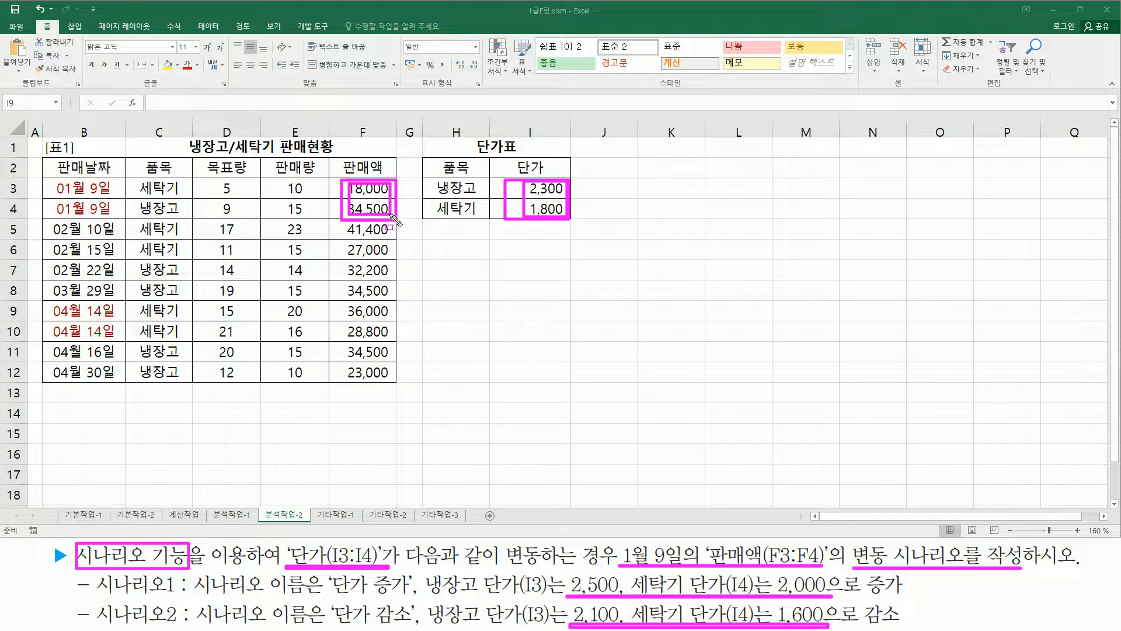
{"action": "key", "text": "Escape"}
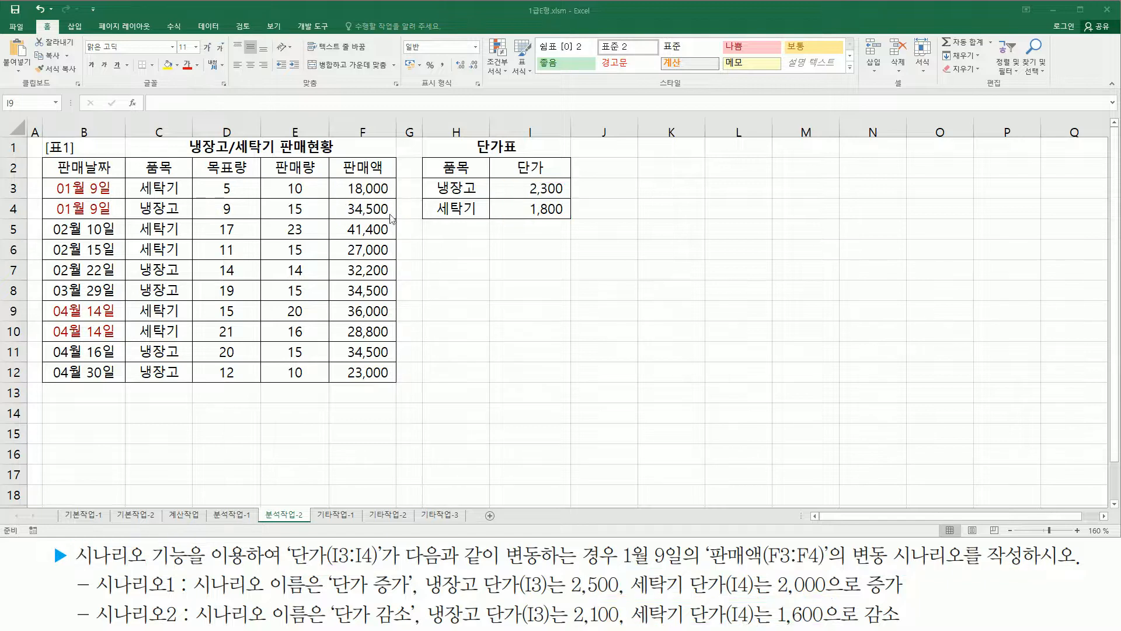
Open the Scenario Manager (시나리오 관리자), move it clear of the 단가표, and start adding a scenario
{"action": "left_click", "coordinate": [545, 273]}
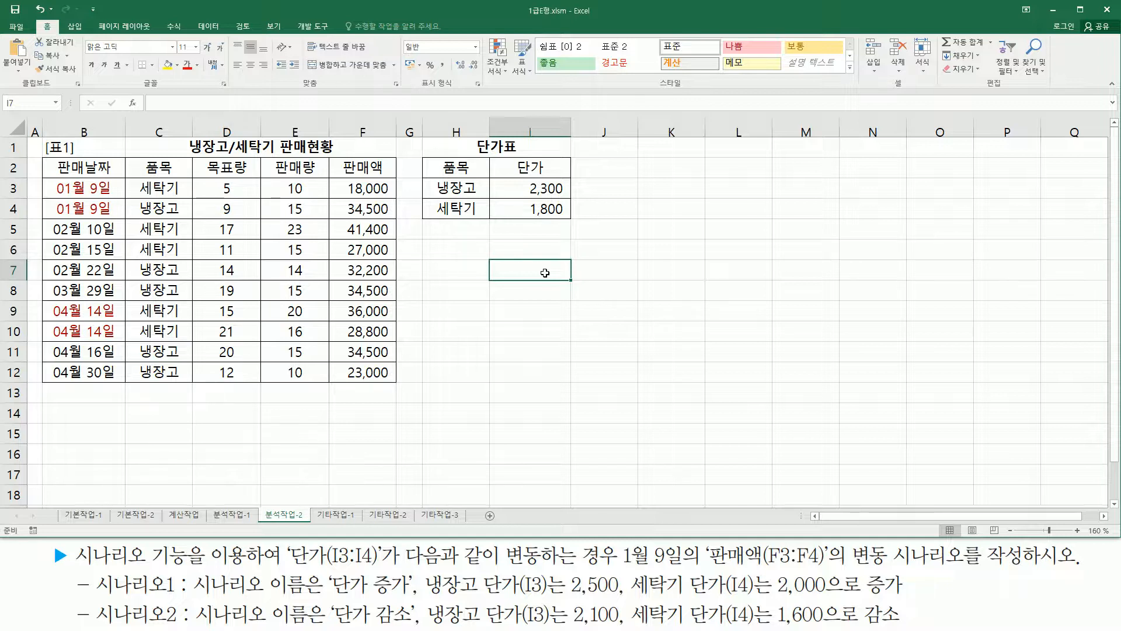
{"action": "left_click", "coordinate": [209, 25]}
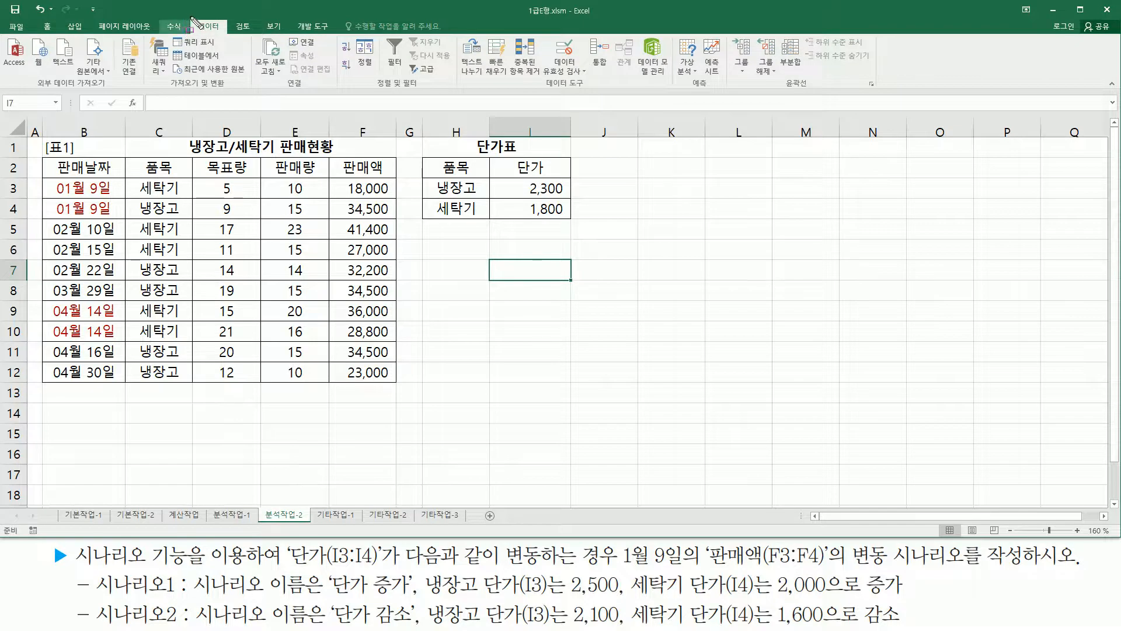
{"action": "left_click_drag", "start_coordinate": [688, 77], "coordinate": [715, 94]}
{"action": "left_click_drag", "start_coordinate": [672, 37], "coordinate": [702, 81]}
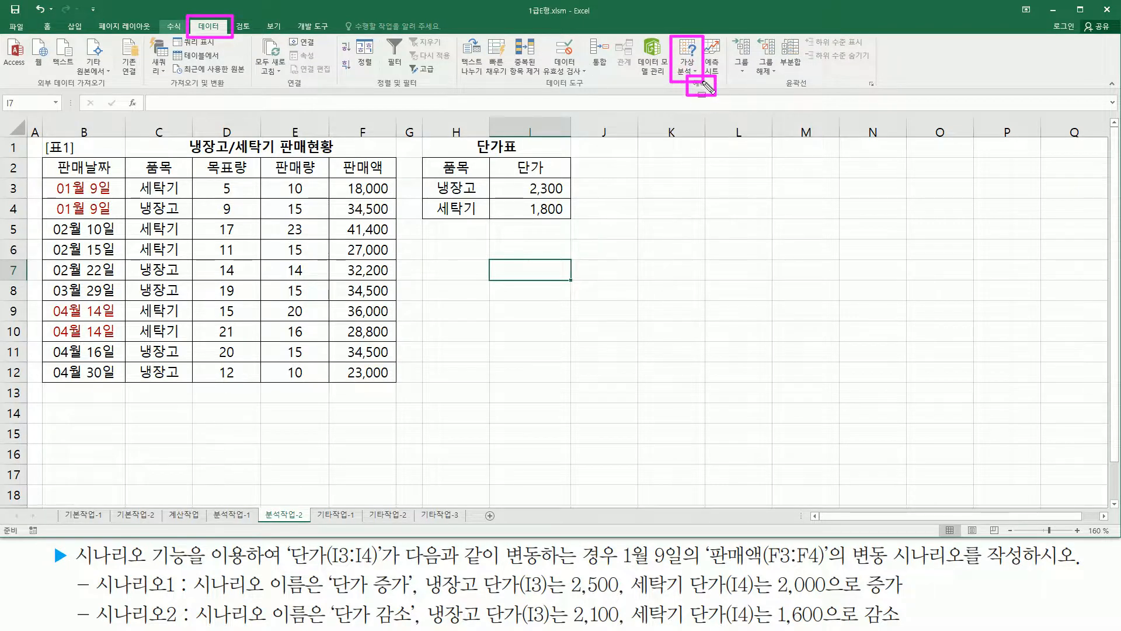
{"action": "key", "text": "Escape"}
{"action": "left_click", "coordinate": [687, 73]}
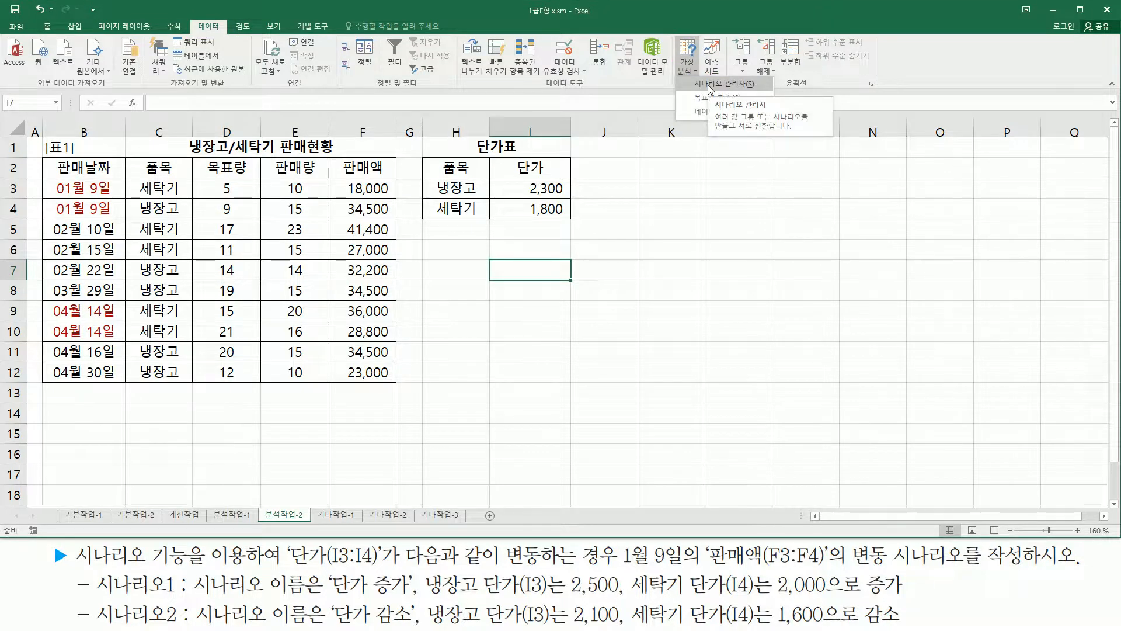
{"action": "left_click", "coordinate": [710, 89]}
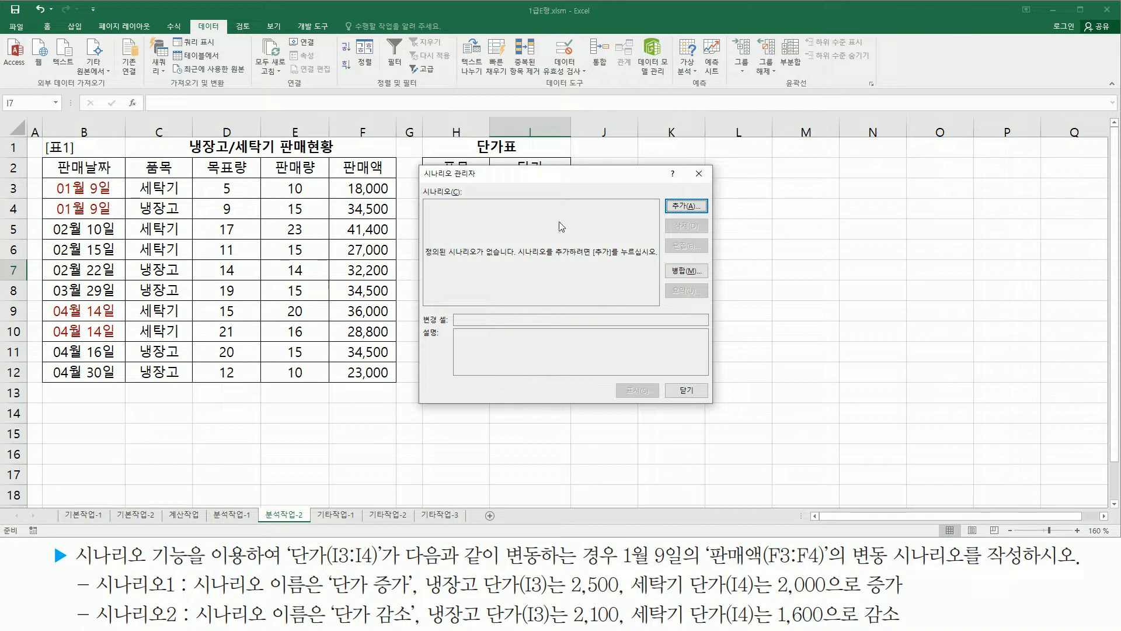
{"action": "left_click_drag", "start_coordinate": [541, 178], "coordinate": [716, 180]}
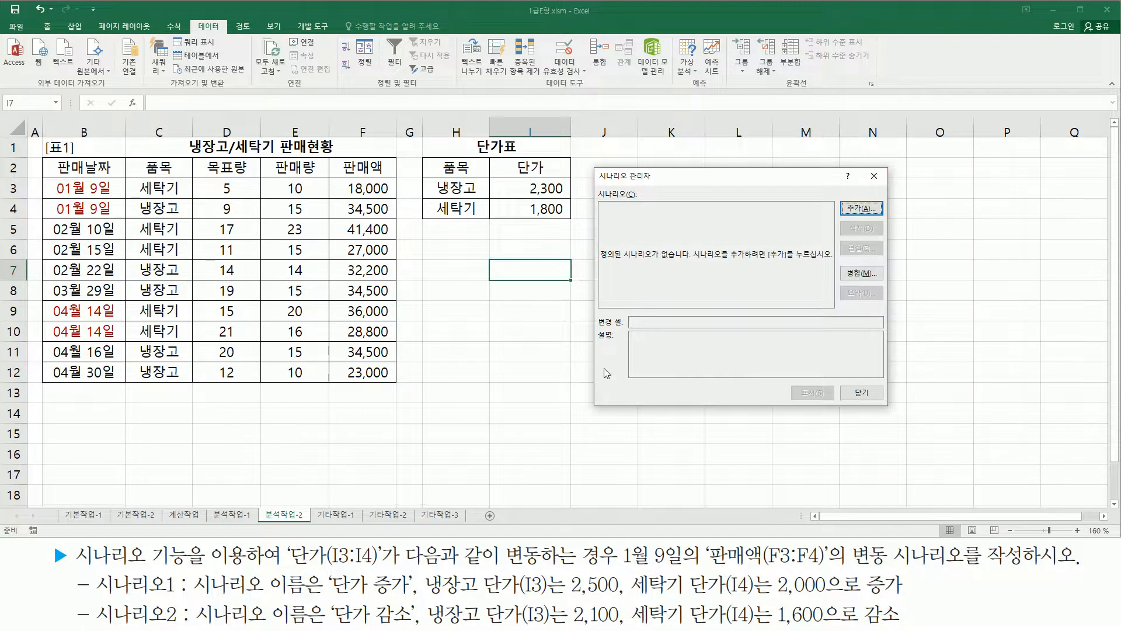
{"action": "mouse_move", "coordinate": [95, 570]}
{"action": "left_mouse_down"}
{"action": "mouse_move", "coordinate": [171, 596]}
{"action": "mouse_move", "coordinate": [180, 627]}
{"action": "left_mouse_up"}
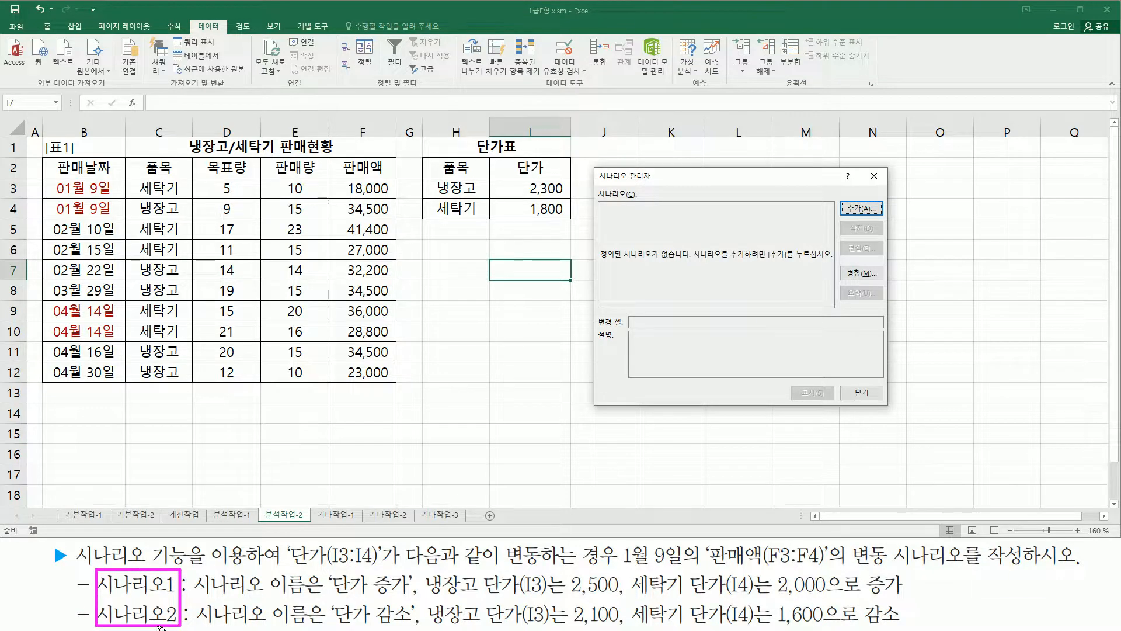
{"action": "left_click_drag", "start_coordinate": [840, 194], "coordinate": [878, 214]}
{"action": "left_click", "coordinate": [869, 209]}
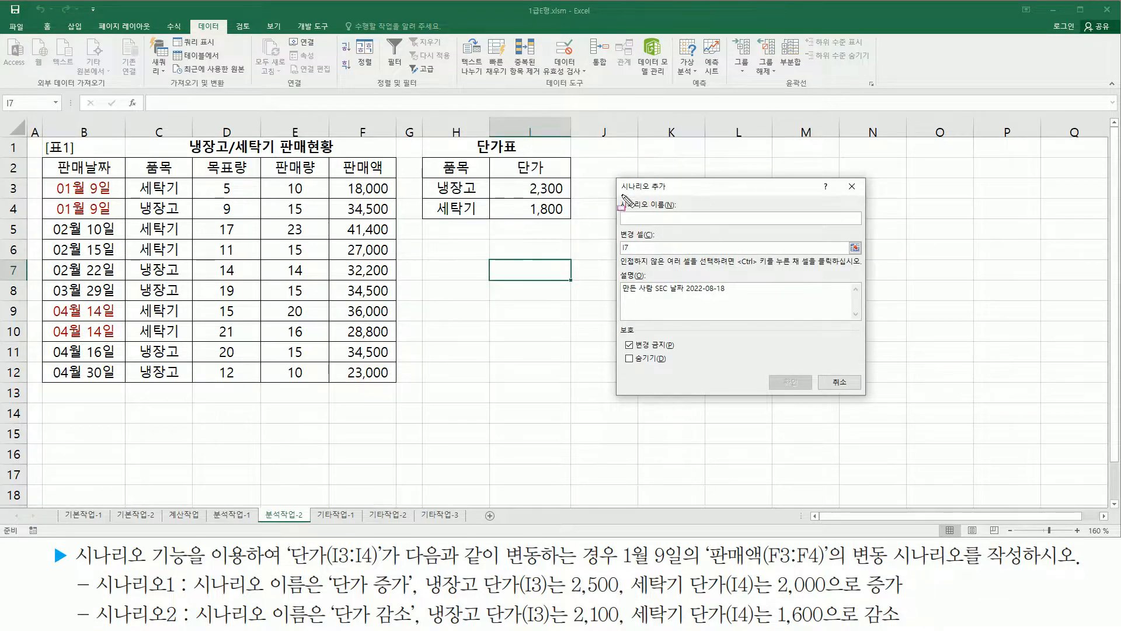
Name the new scenario 단가 증가
{"action": "left_click_drag", "start_coordinate": [619, 197], "coordinate": [689, 225]}
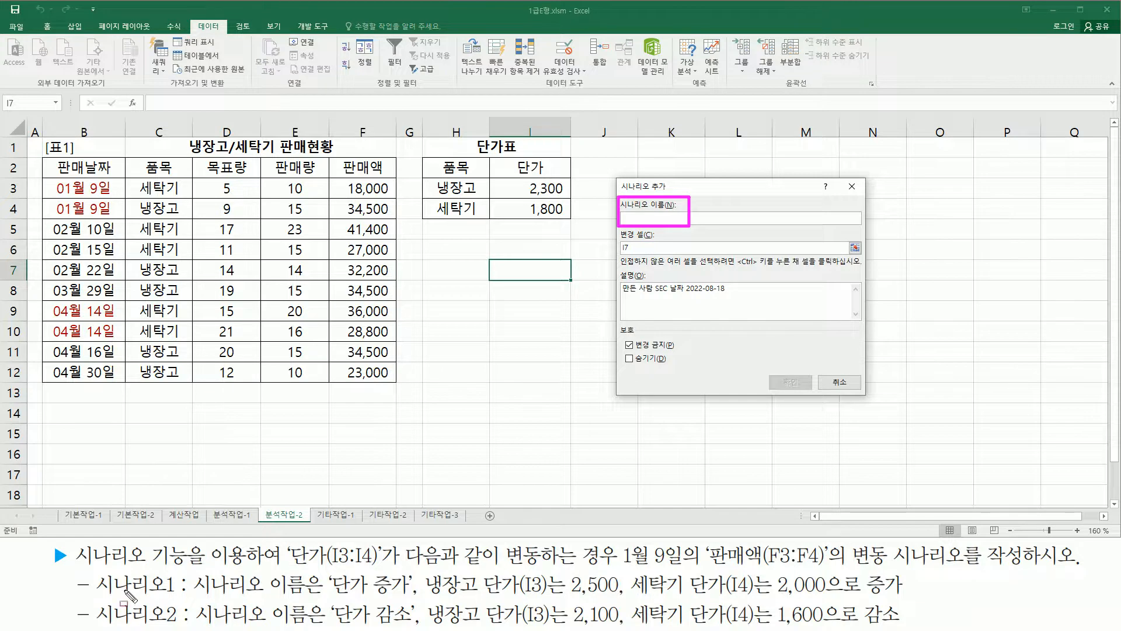
{"action": "left_click_drag", "start_coordinate": [93, 599], "coordinate": [191, 599]}
{"action": "mouse_move", "coordinate": [325, 567]}
{"action": "left_mouse_down"}
{"action": "mouse_move", "coordinate": [357, 600]}
{"action": "mouse_move", "coordinate": [415, 602]}
{"action": "left_mouse_up"}
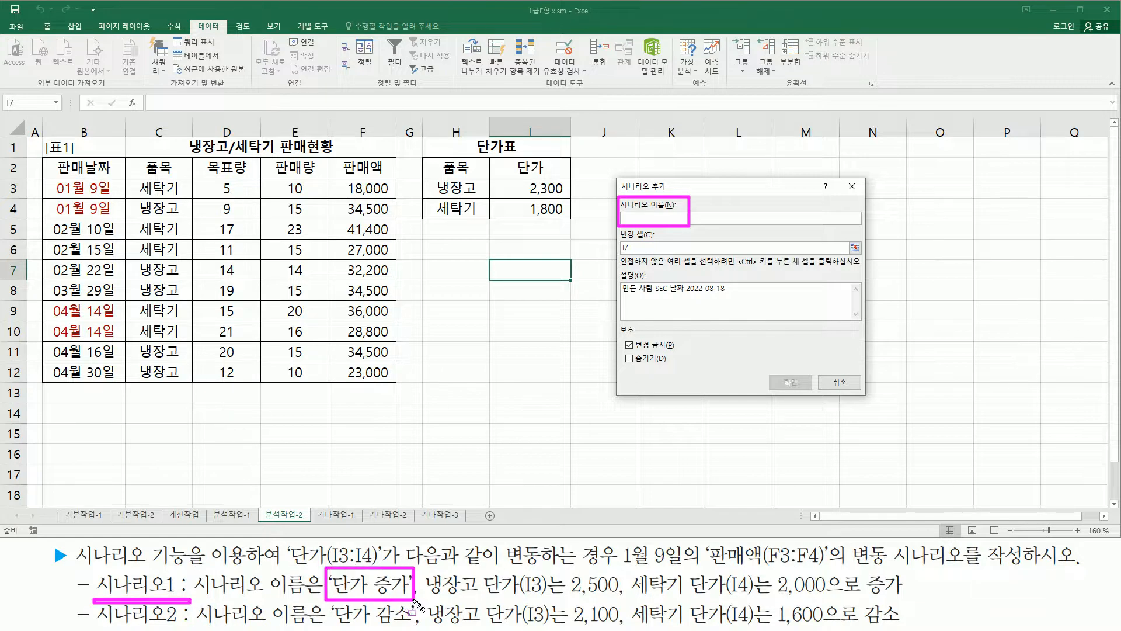
{"action": "key", "text": "Escape"}
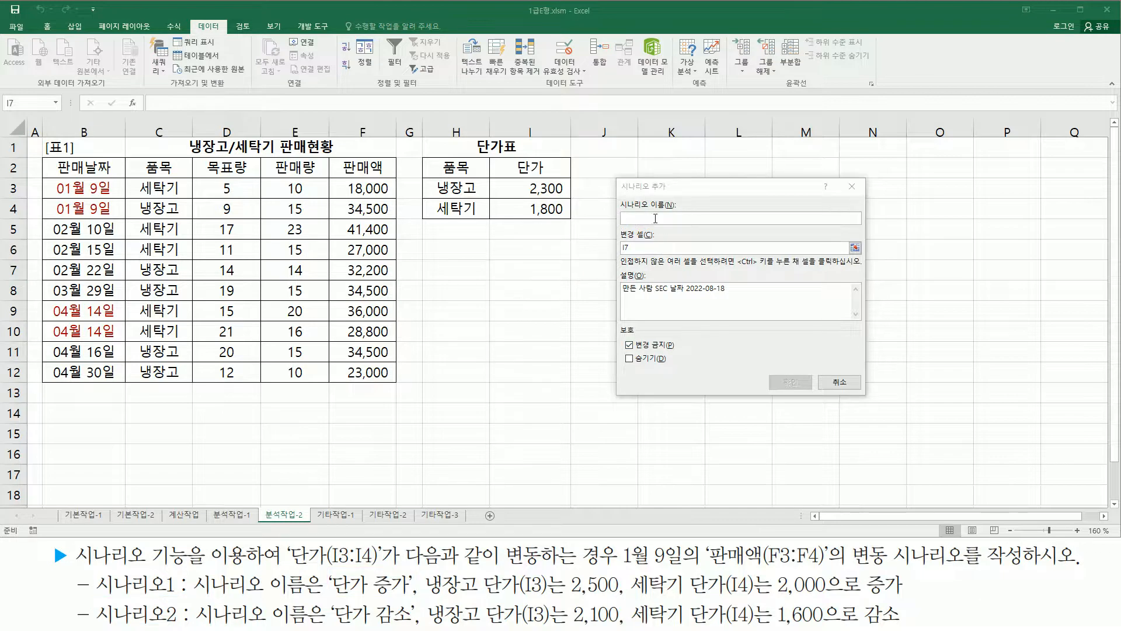
{"action": "left_click", "coordinate": [654, 217]}
{"action": "type", "text": "단가 "}
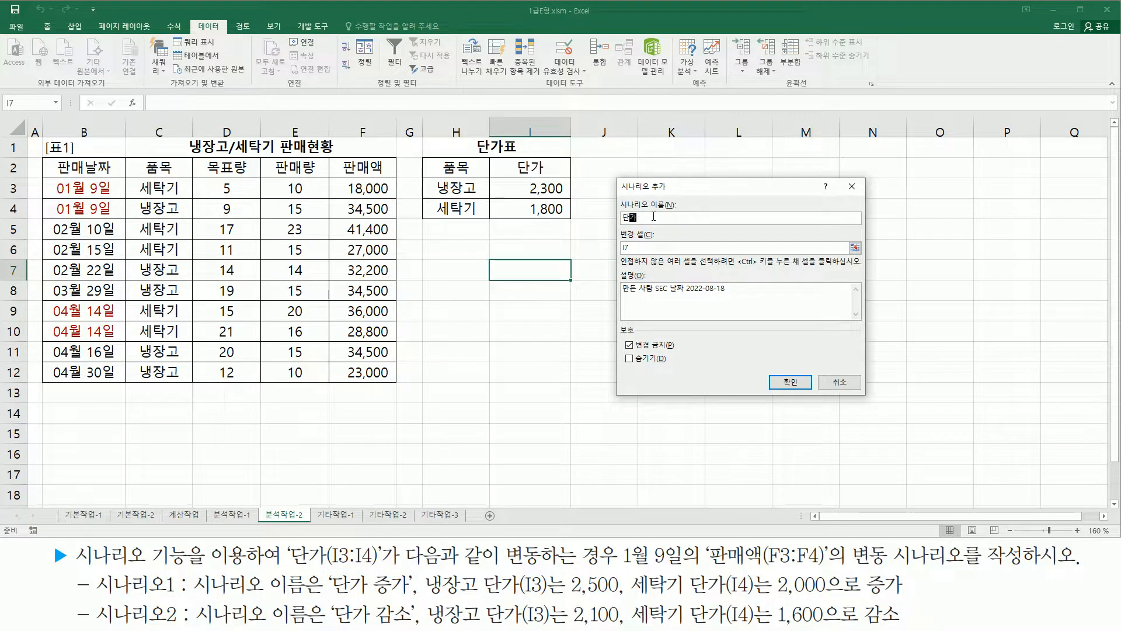
{"action": "type", "text": "증가"}
Set the 단가 증가 scenario's changing cells to I3:I4 and proceed to its values
{"action": "left_click", "coordinate": [637, 246]}
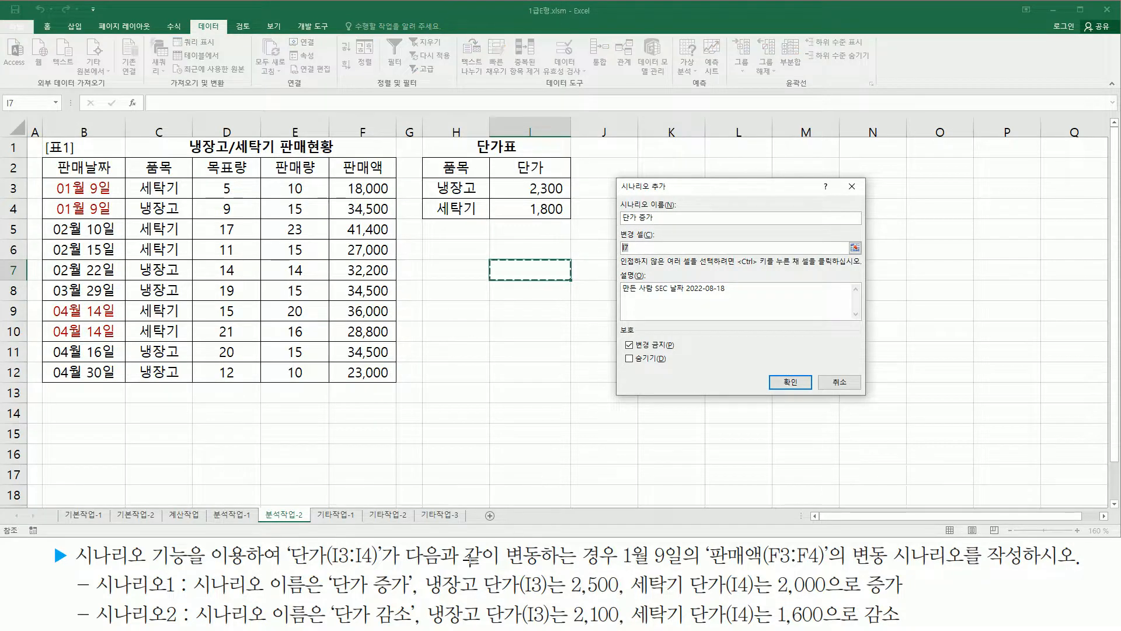
{"action": "left_click_drag", "start_coordinate": [329, 564], "coordinate": [378, 566]}
{"action": "key", "text": "Escape"}
{"action": "left_click", "coordinate": [642, 246]}
{"action": "double_click", "coordinate": [642, 246]}
{"action": "left_click_drag", "start_coordinate": [522, 186], "coordinate": [530, 207]}
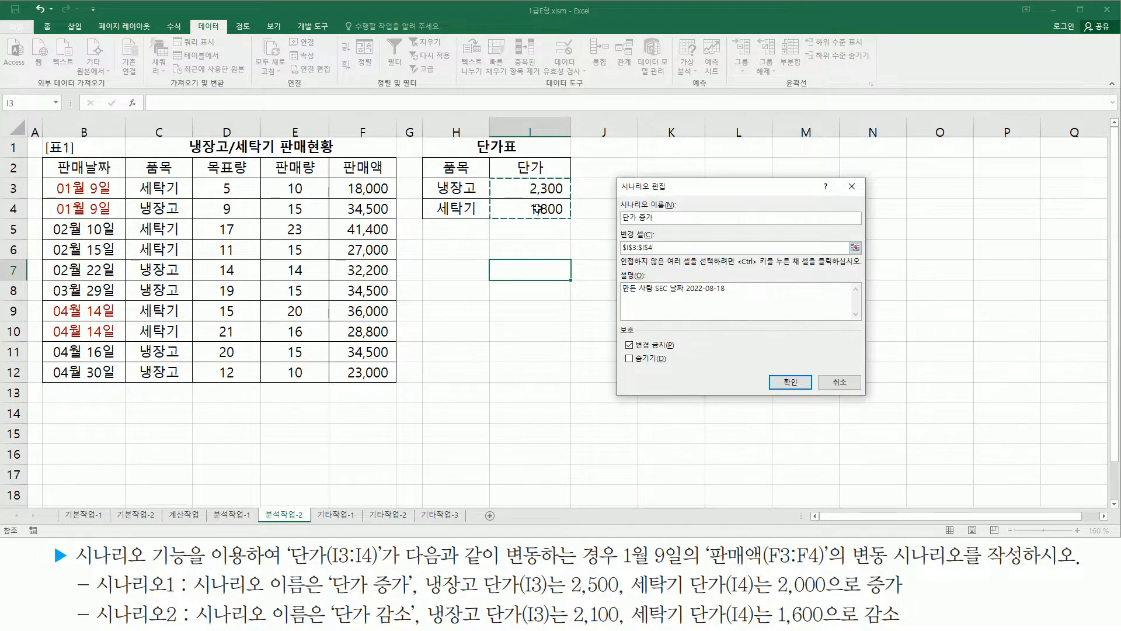
{"action": "left_click", "coordinate": [784, 388]}
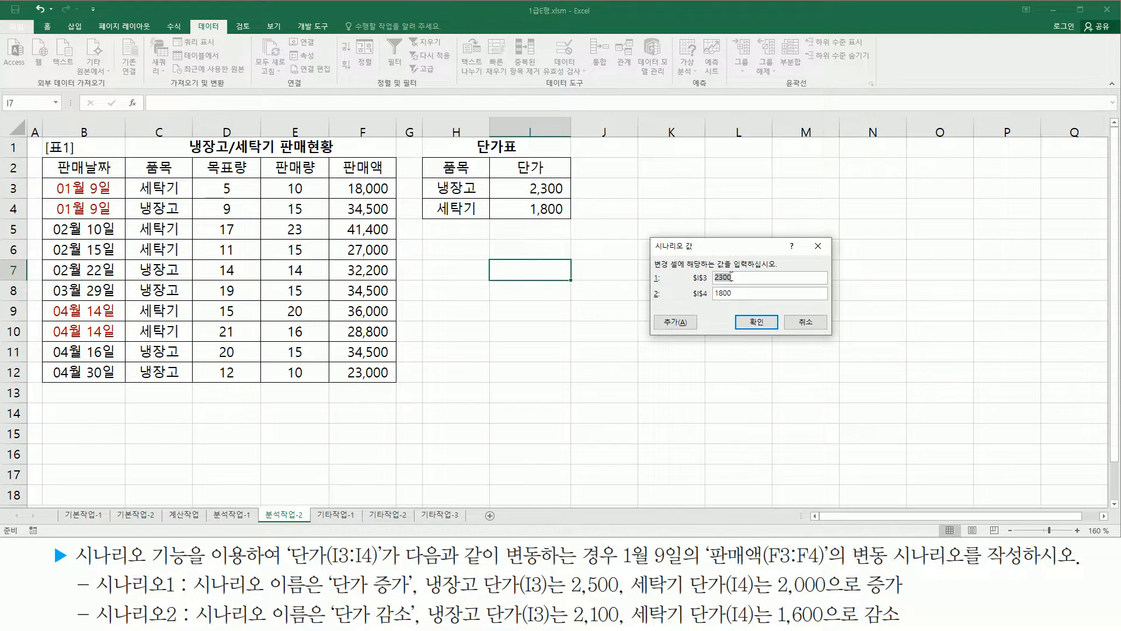
Set the 단가 증가 scenario values to 2500 for I3 and 2000 for I4
{"action": "mouse_move", "coordinate": [718, 272]}
{"action": "left_mouse_down"}
{"action": "mouse_move", "coordinate": [736, 295]}
{"action": "mouse_move", "coordinate": [714, 301]}
{"action": "left_mouse_up"}
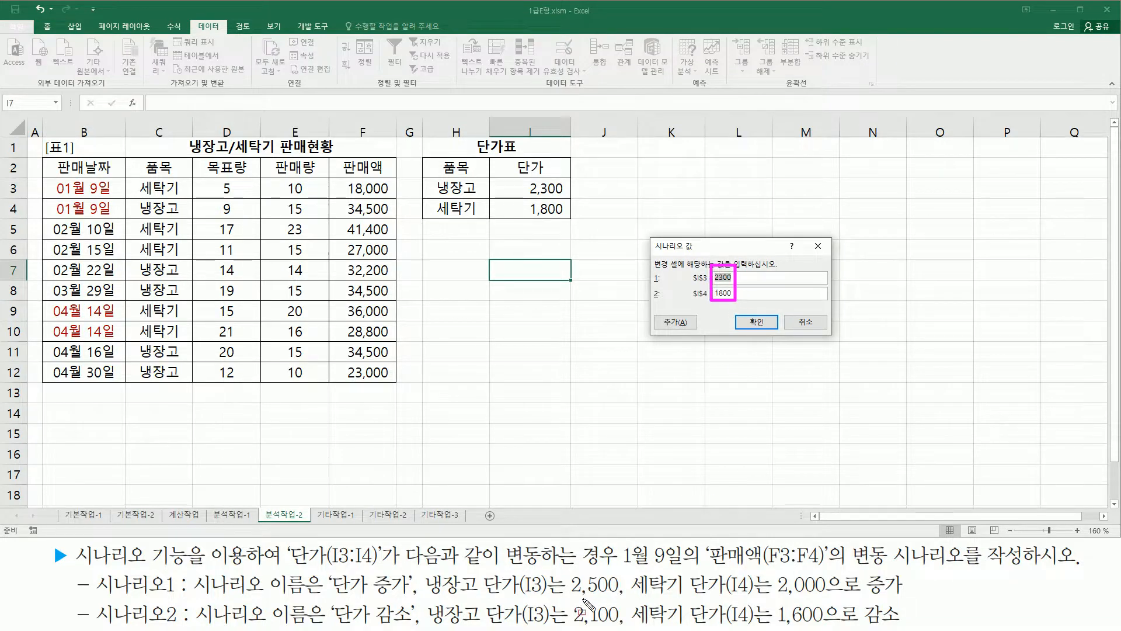
{"action": "left_click_drag", "start_coordinate": [566, 598], "coordinate": [626, 598]}
{"action": "left_click_drag", "start_coordinate": [774, 598], "coordinate": [838, 598]}
{"action": "key", "text": "Escape"}
{"action": "type", "text": "250"}
{"action": "key", "text": "Tab"}
{"action": "type", "text": "2"}
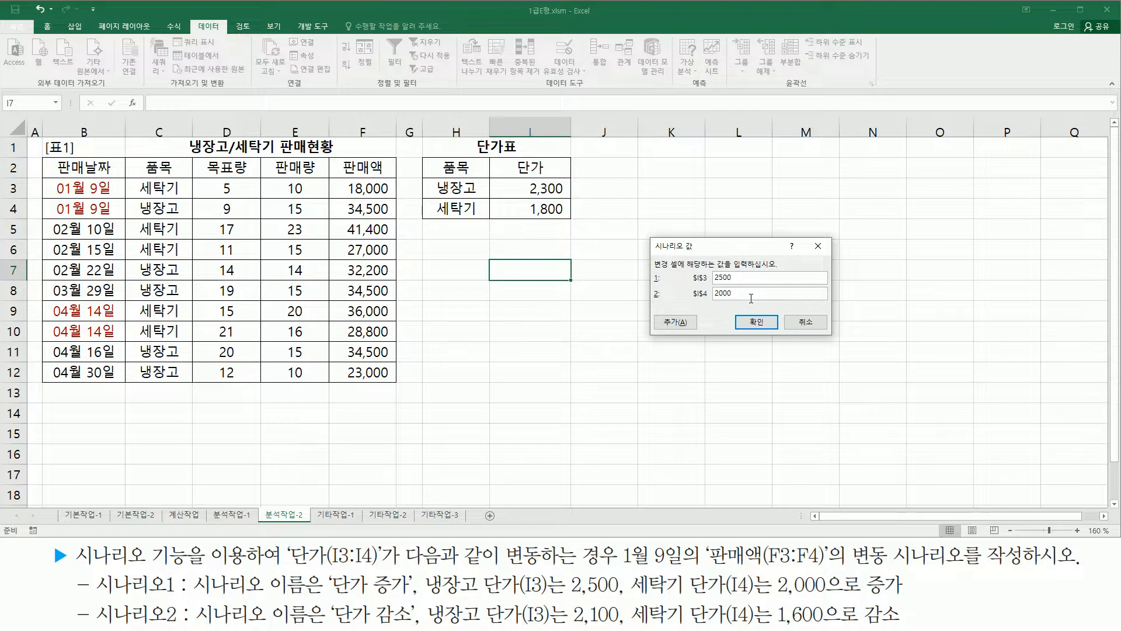
Start another scenario directly from the scenario values and name it 단가 감소
{"action": "key", "text": "ctrl+2"}
{"action": "left_click_drag", "start_coordinate": [656, 311], "coordinate": [699, 330]}
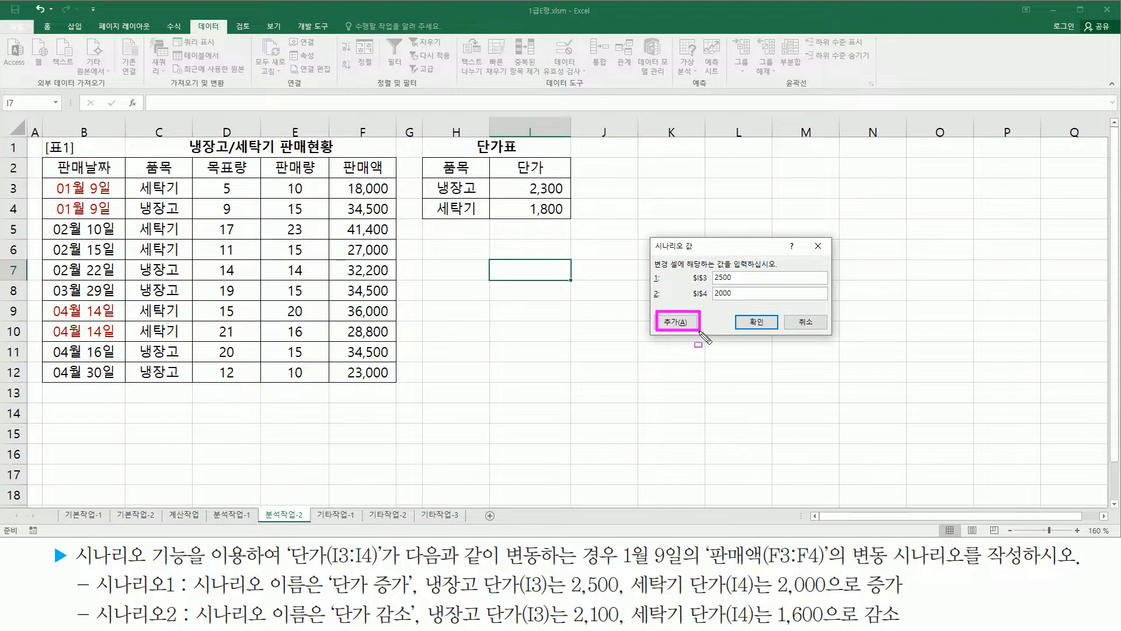
{"action": "key", "text": "Escape"}
{"action": "left_click", "coordinate": [675, 322]}
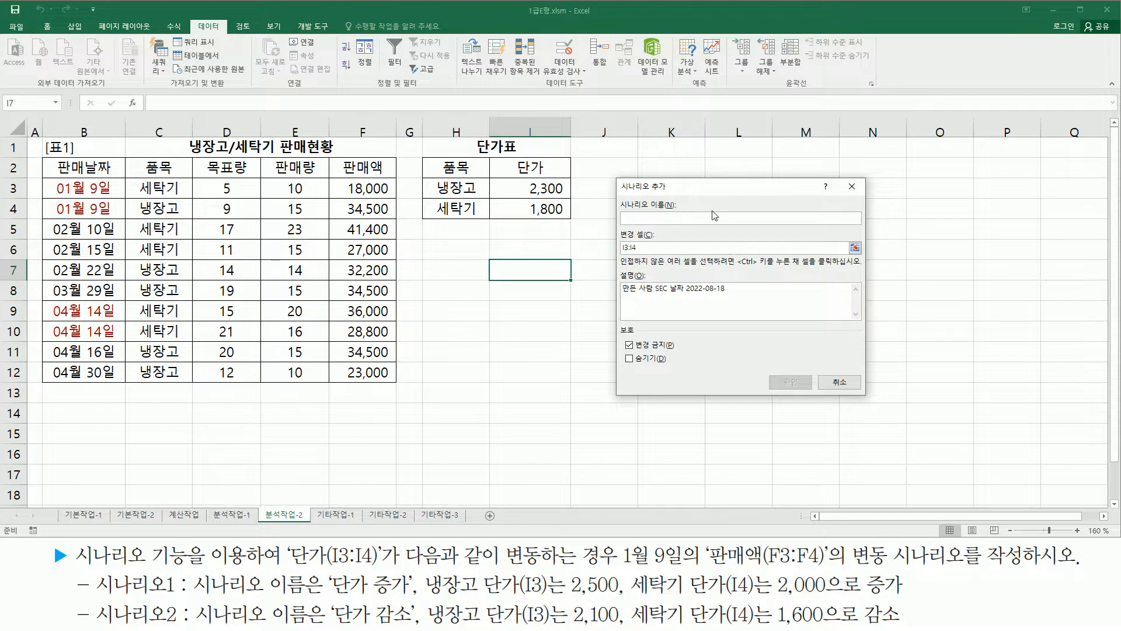
{"action": "type", "text": "단가 감소"}
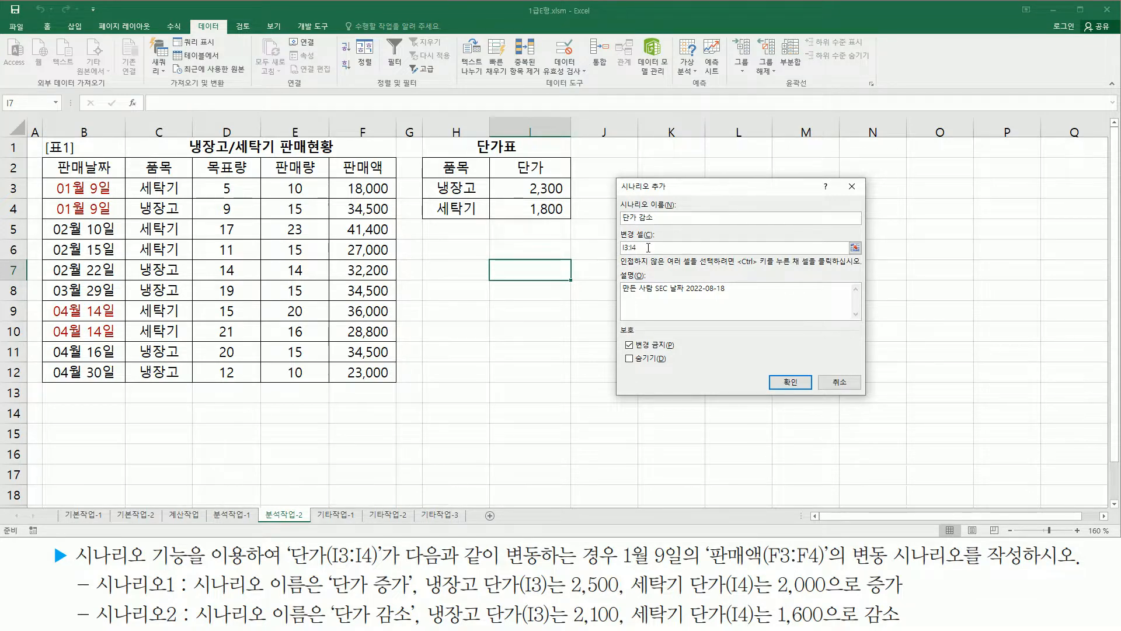
Keep I3:I4 as the 단가 감소 scenario's changing cells and set its values to 2100 for I3 and 1600 for I4
{"action": "left_click", "coordinate": [648, 247]}
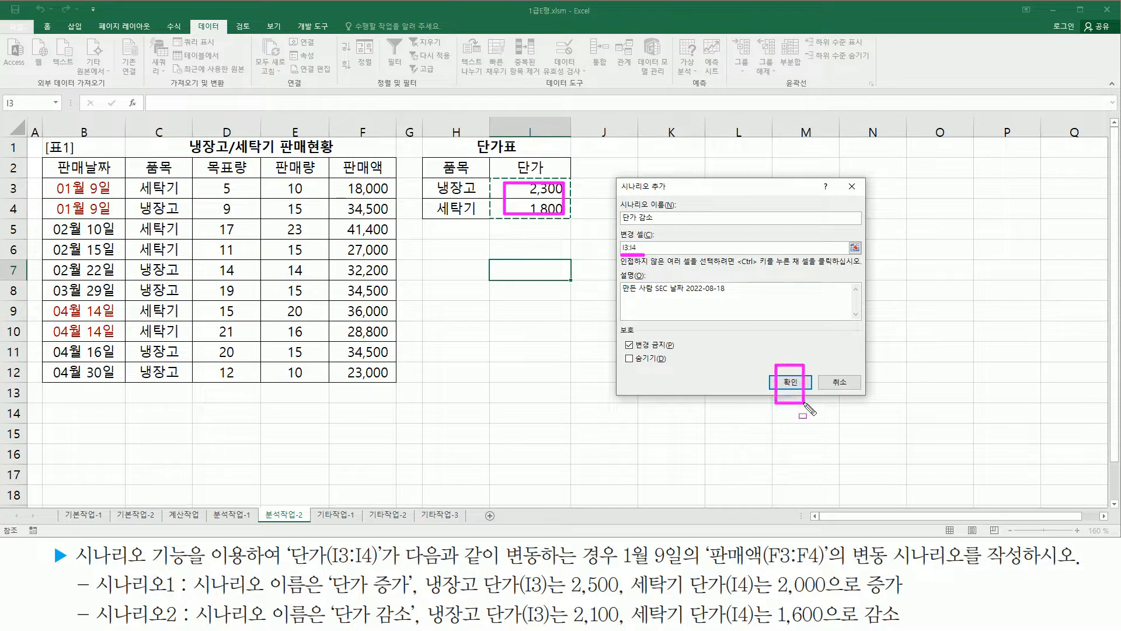
{"action": "left_click", "coordinate": [790, 381]}
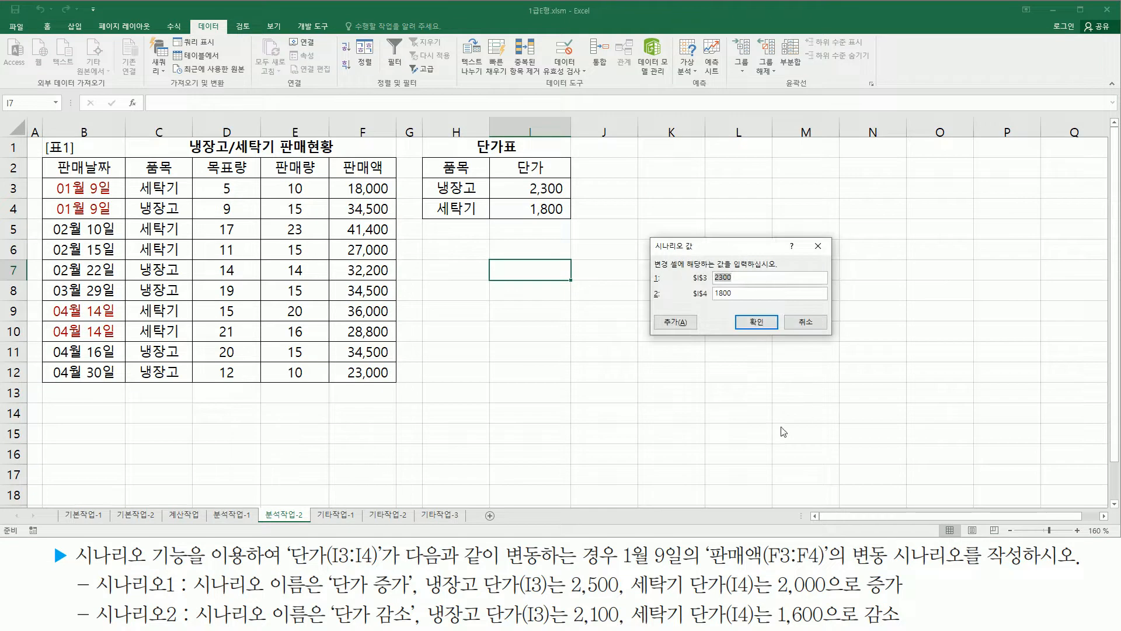
{"action": "left_click_drag", "start_coordinate": [566, 623], "coordinate": [852, 628]}
{"action": "key", "text": "Escape"}
{"action": "left_click", "coordinate": [750, 263]}
{"action": "type", "text": "210"}
{"action": "key", "text": "Tab"}
{"action": "type", "text": "1600"}
{"action": "left_click", "coordinate": [762, 325]}
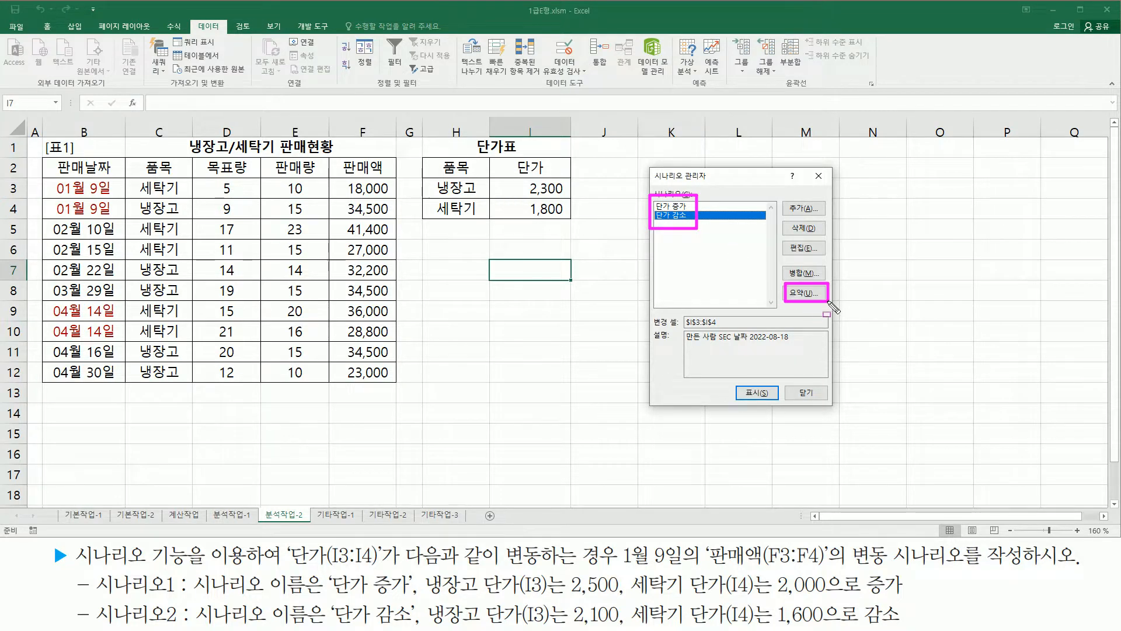
Create a scenario summary report (시나리오 요약) with F3:F4 as the only result cells
{"action": "left_click", "coordinate": [811, 295]}
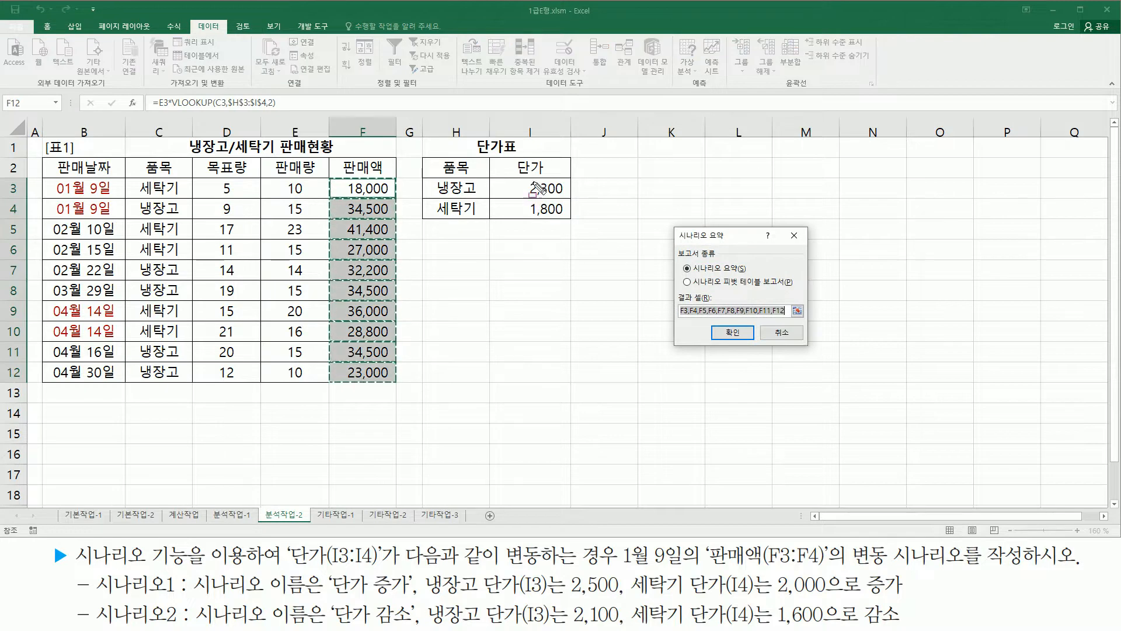
{"action": "left_click_drag", "start_coordinate": [529, 181], "coordinate": [567, 222]}
{"action": "left_click_drag", "start_coordinate": [565, 601], "coordinate": [829, 601]}
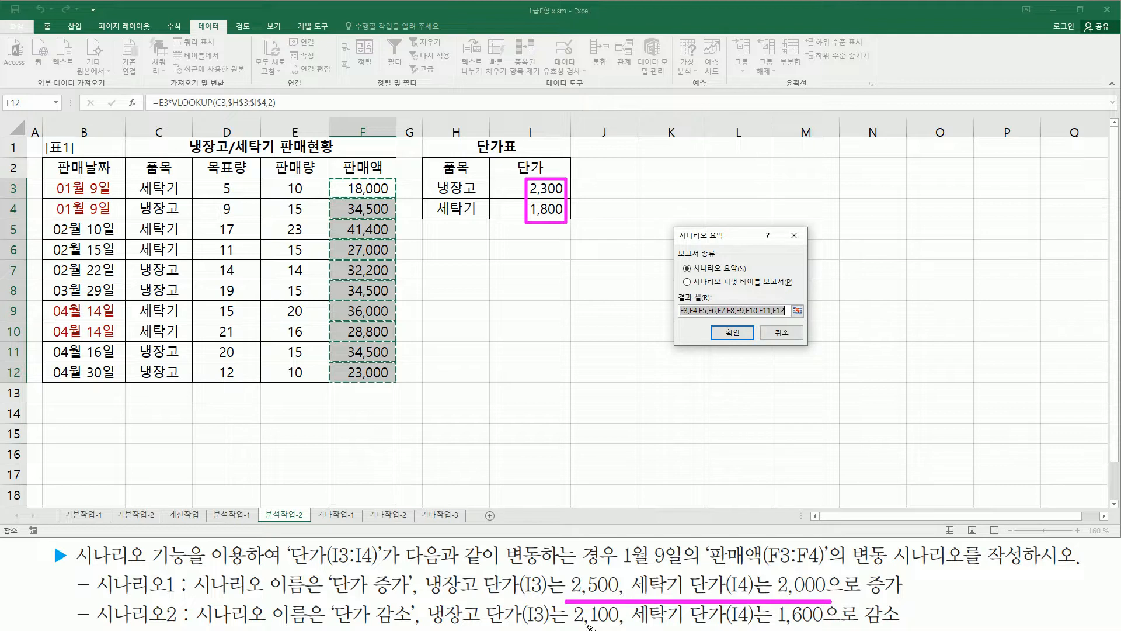
{"action": "left_click_drag", "start_coordinate": [564, 627], "coordinate": [827, 628]}
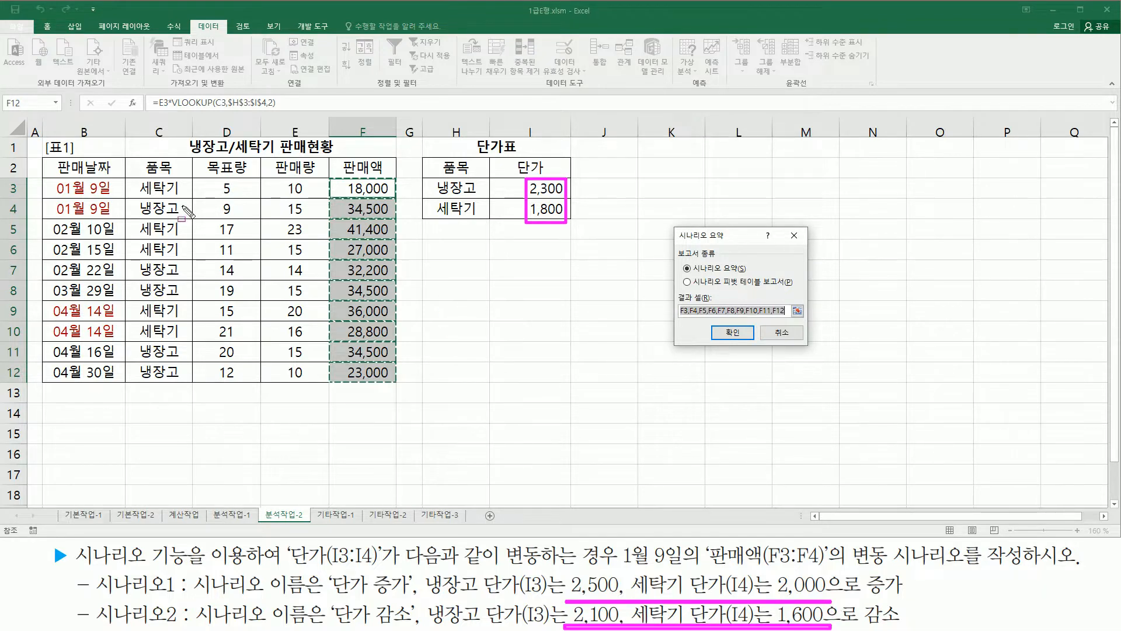
{"action": "mouse_move", "coordinate": [48, 179]}
{"action": "left_mouse_down"}
{"action": "mouse_move", "coordinate": [117, 216]}
{"action": "mouse_move", "coordinate": [117, 179]}
{"action": "left_mouse_up"}
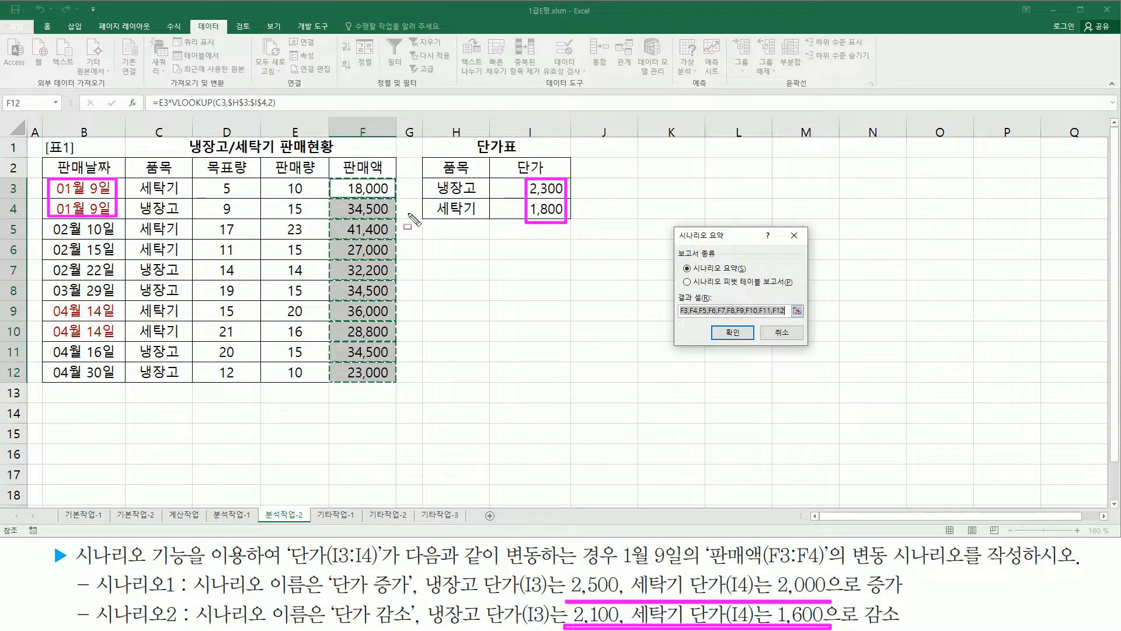
{"action": "mouse_move", "coordinate": [345, 178]}
{"action": "left_mouse_down"}
{"action": "mouse_move", "coordinate": [373, 213]}
{"action": "mouse_move", "coordinate": [405, 226]}
{"action": "mouse_move", "coordinate": [393, 213]}
{"action": "left_mouse_up"}
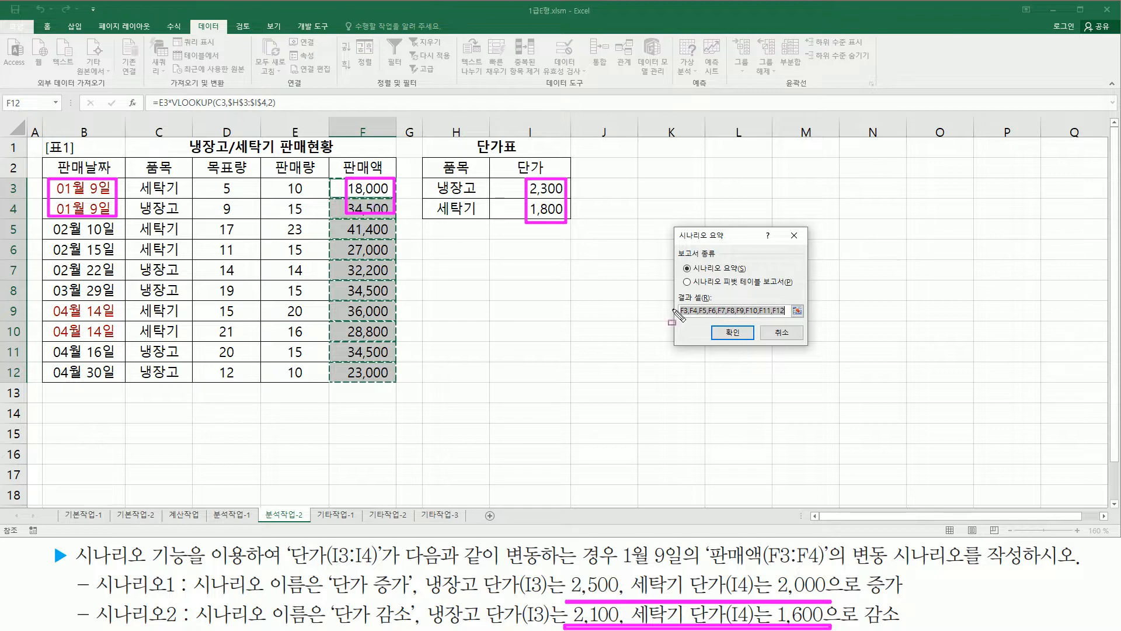
{"action": "mouse_move", "coordinate": [321, 170]}
{"action": "left_mouse_down"}
{"action": "mouse_move", "coordinate": [409, 430]}
{"action": "mouse_move", "coordinate": [402, 393]}
{"action": "left_mouse_up"}
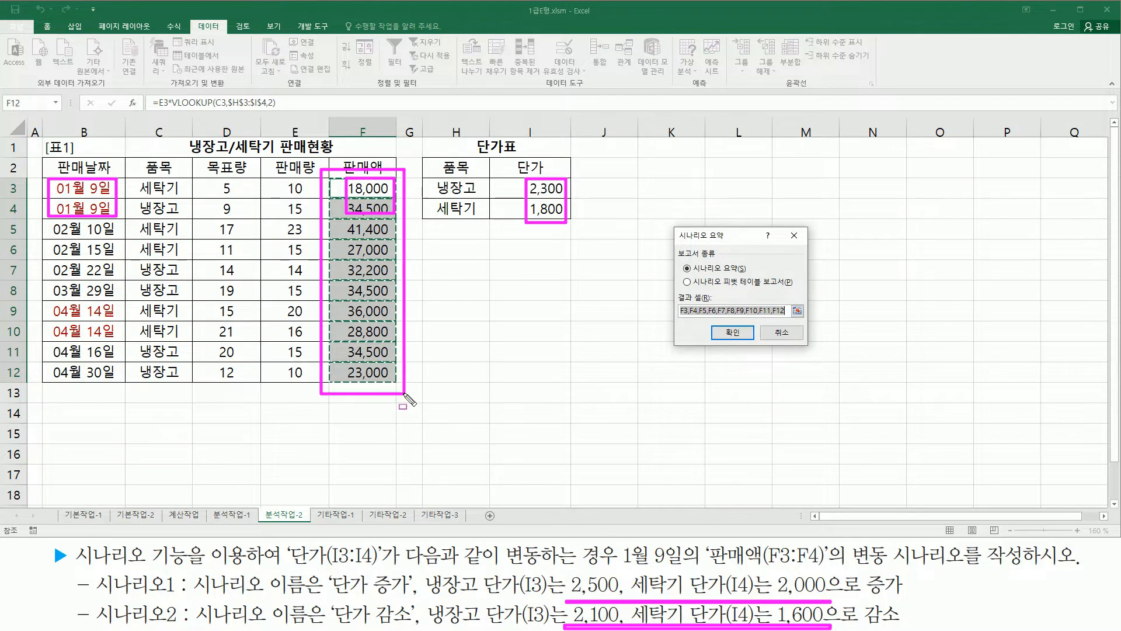
{"action": "key", "text": "Escape"}
{"action": "key", "text": "BackSpace"}
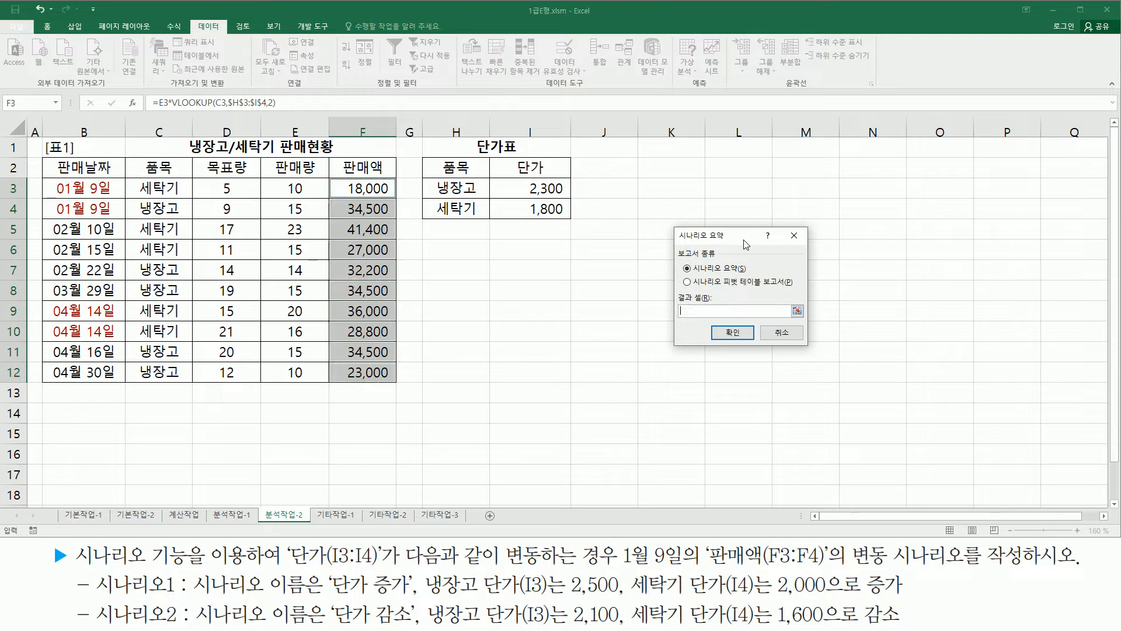
{"action": "left_click_drag", "start_coordinate": [363, 191], "coordinate": [334, 199]}
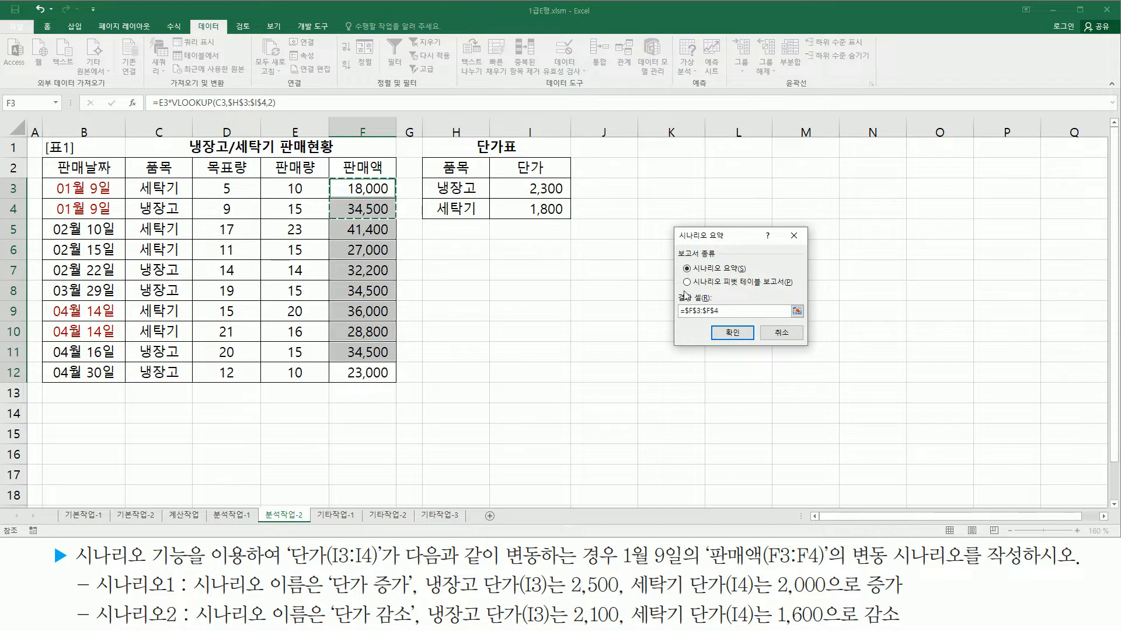
{"action": "left_click", "coordinate": [733, 333]}
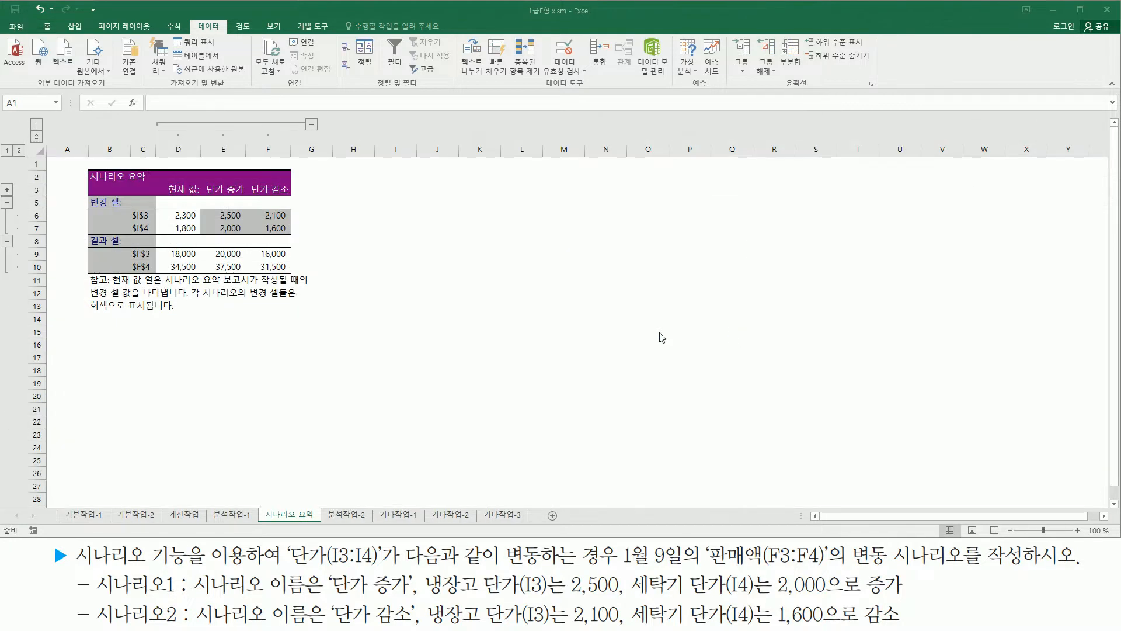
Examine the summary report's changing cells and result cells, comparing the current values with the 단가 증가 and 단가 감소 scenarios
{"action": "scroll", "coordinate": [266, 295], "scroll_direction": "up", "scroll_amount": 3}
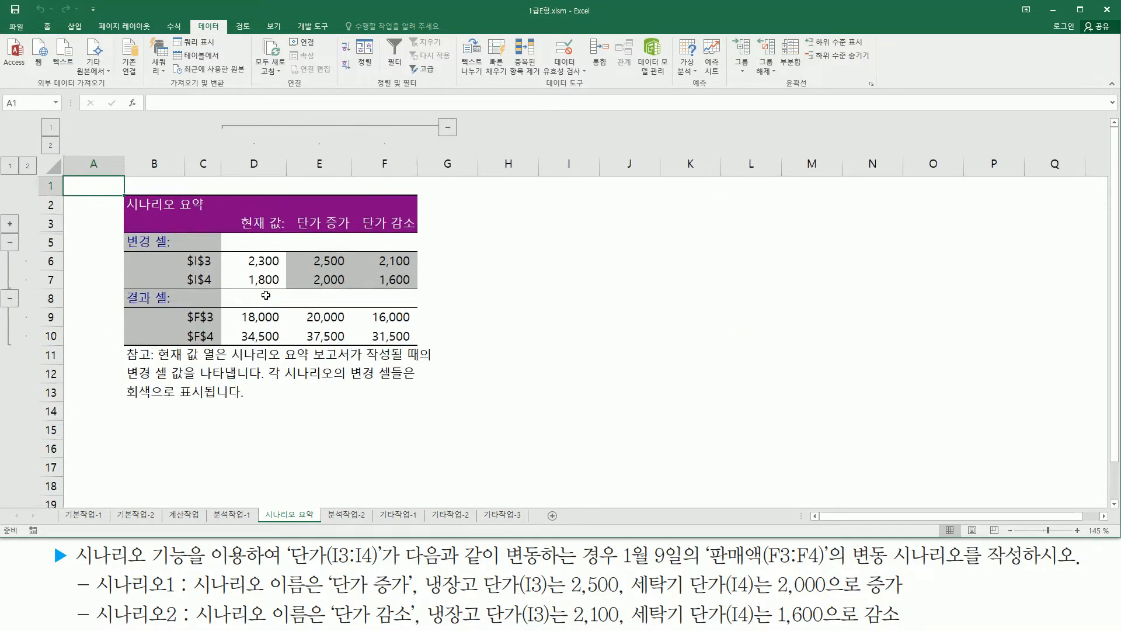
{"action": "scroll", "coordinate": [266, 295], "scroll_direction": "up", "scroll_amount": 1}
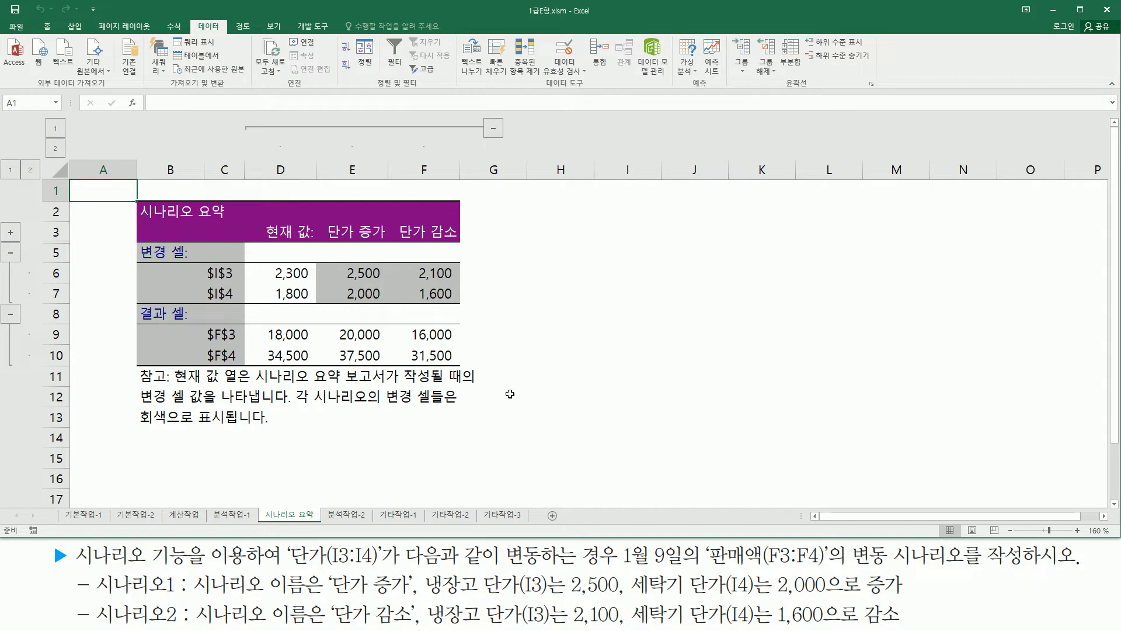
{"action": "mouse_move", "coordinate": [197, 259]}
{"action": "left_mouse_down"}
{"action": "mouse_move", "coordinate": [240, 305]}
{"action": "mouse_move", "coordinate": [246, 370]}
{"action": "left_mouse_up"}
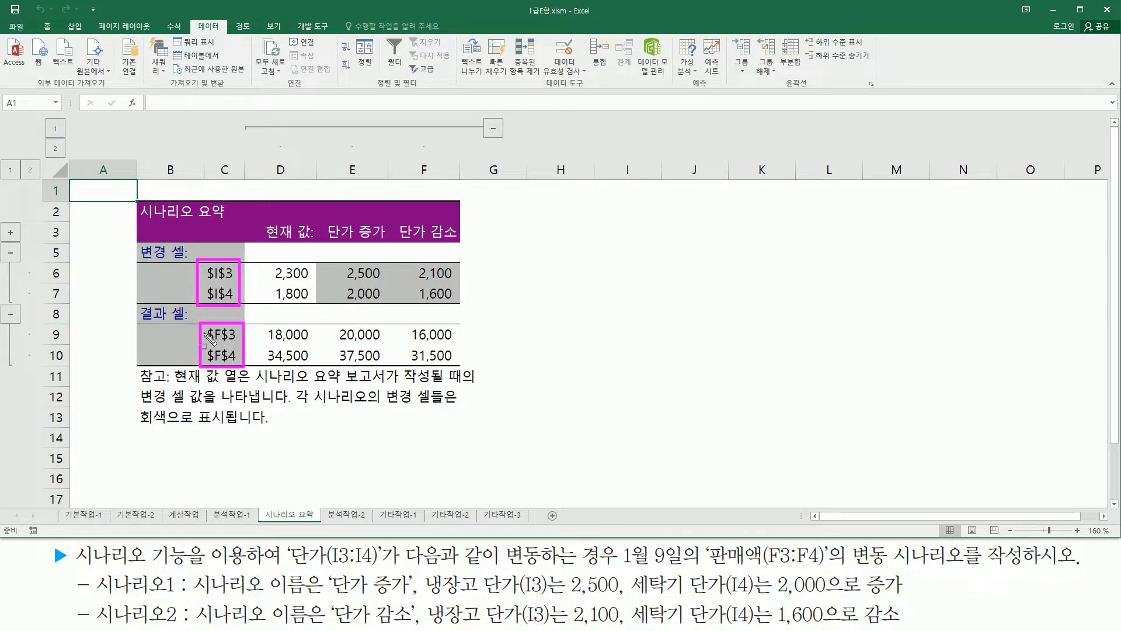
{"action": "mouse_move", "coordinate": [319, 193]}
{"action": "left_mouse_down"}
{"action": "mouse_move", "coordinate": [351, 248]}
{"action": "mouse_move", "coordinate": [476, 253]}
{"action": "left_mouse_up"}
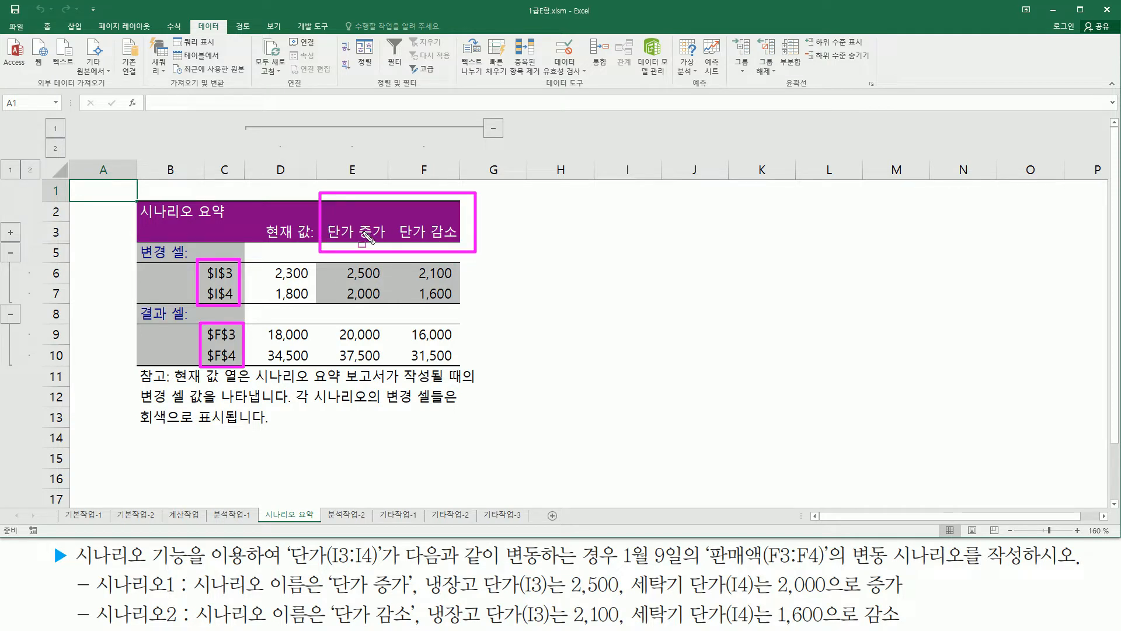
{"action": "left_click_drag", "start_coordinate": [259, 260], "coordinate": [314, 305]}
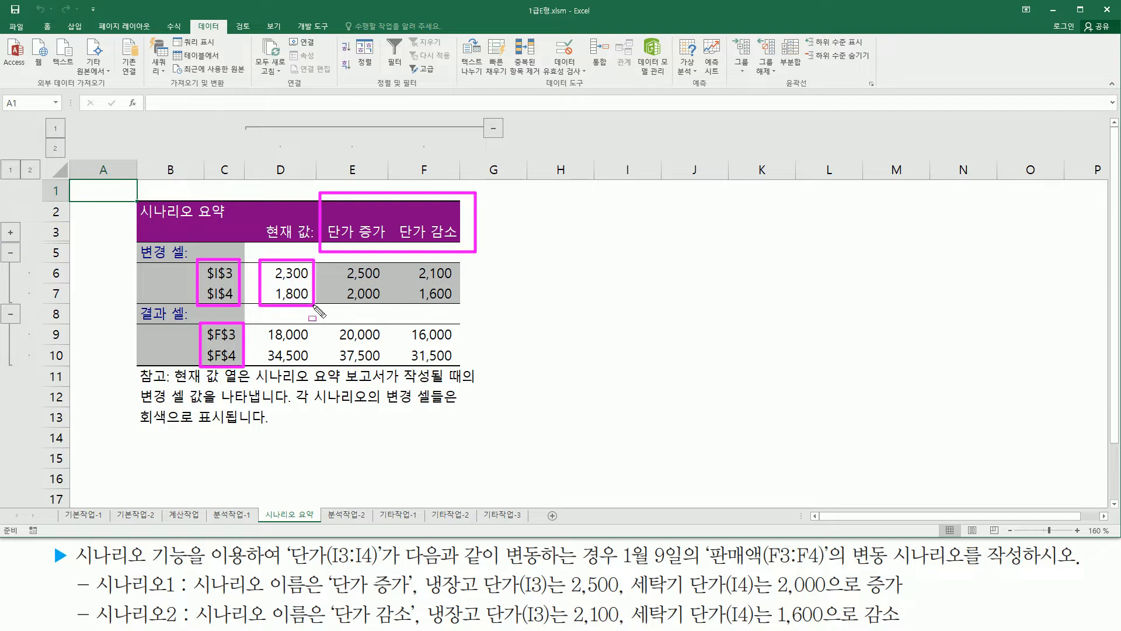
{"action": "left_click_drag", "start_coordinate": [254, 321], "coordinate": [320, 372]}
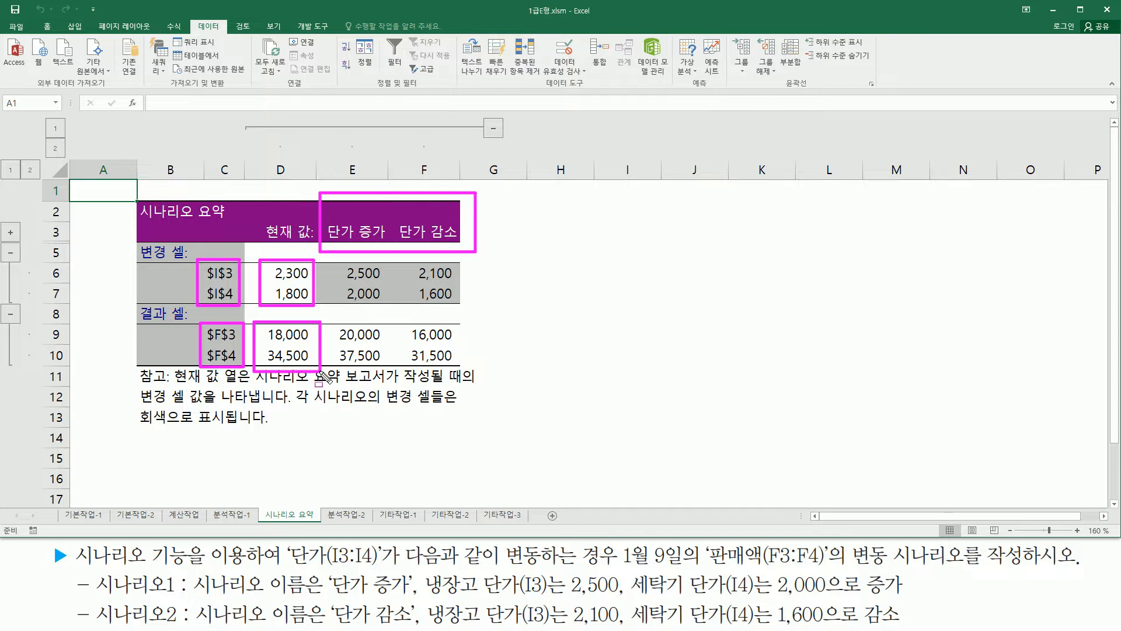
{"action": "mouse_move", "coordinate": [341, 255]}
{"action": "left_mouse_down"}
{"action": "mouse_move", "coordinate": [386, 313]}
{"action": "mouse_move", "coordinate": [336, 355]}
{"action": "mouse_move", "coordinate": [397, 370]}
{"action": "mouse_move", "coordinate": [388, 374]}
{"action": "left_mouse_up"}
{"action": "left_click_drag", "start_coordinate": [409, 260], "coordinate": [468, 309]}
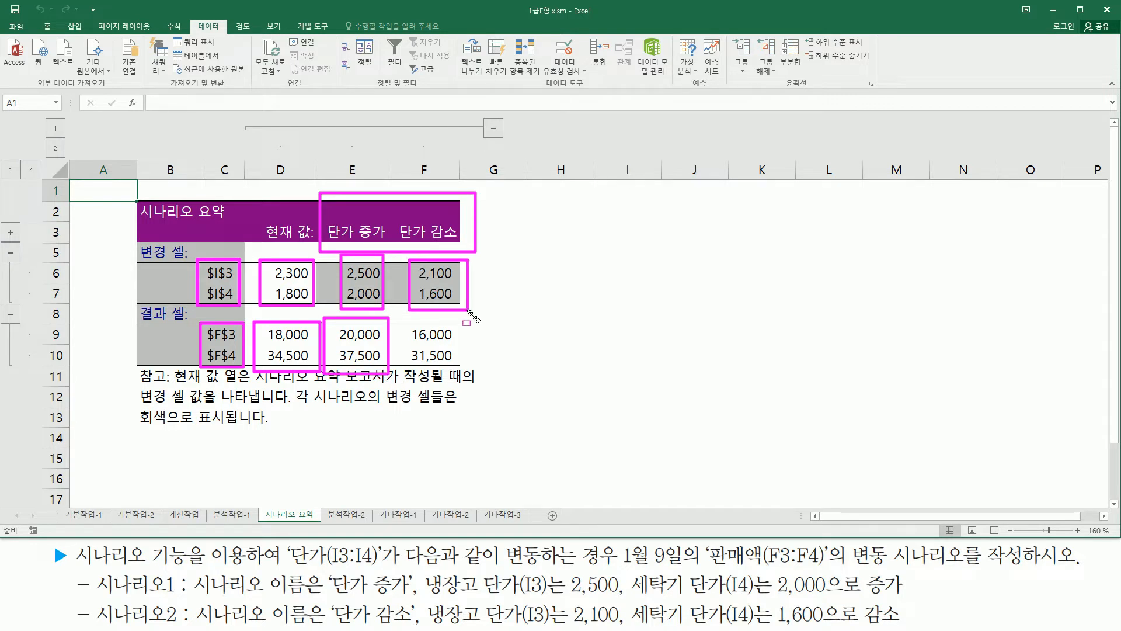
{"action": "left_click_drag", "start_coordinate": [404, 322], "coordinate": [467, 371]}
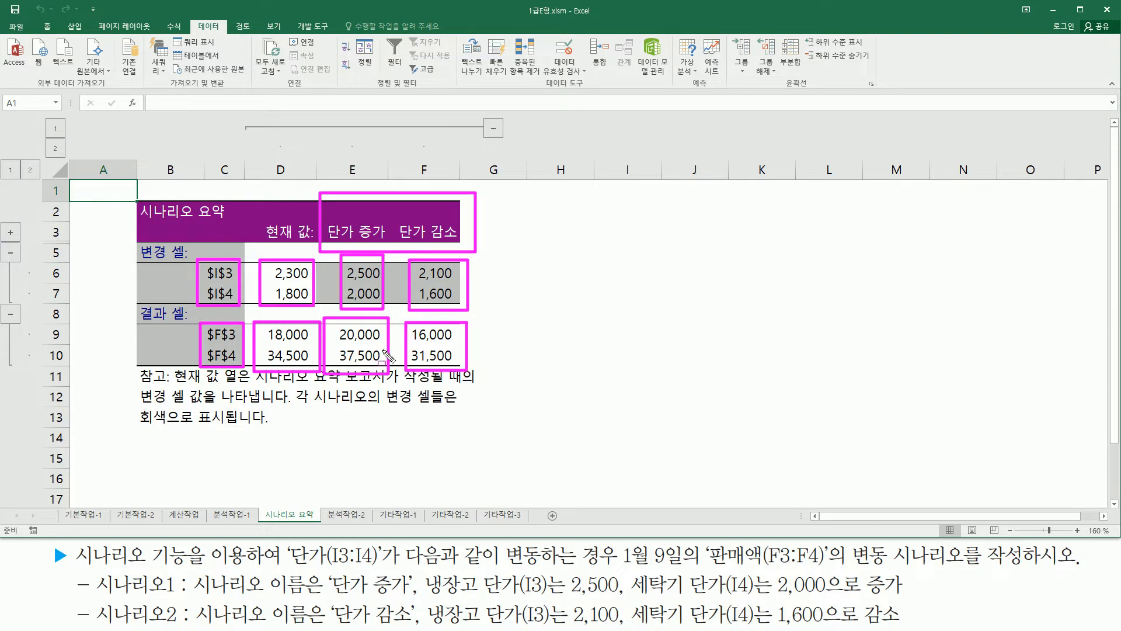
{"action": "key", "text": "Escape"}
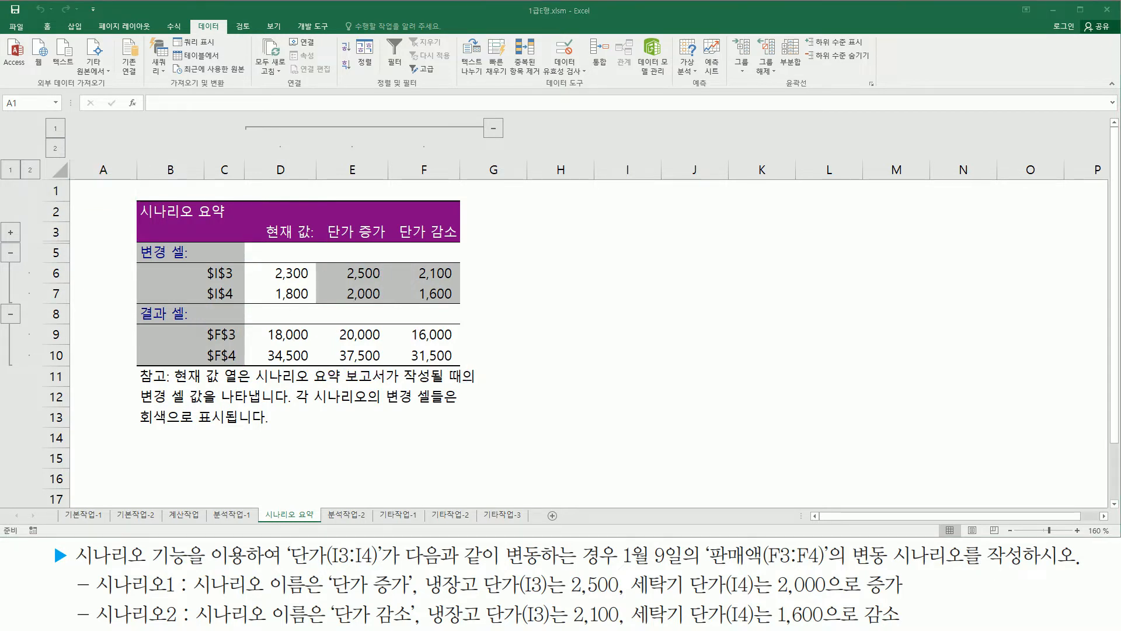